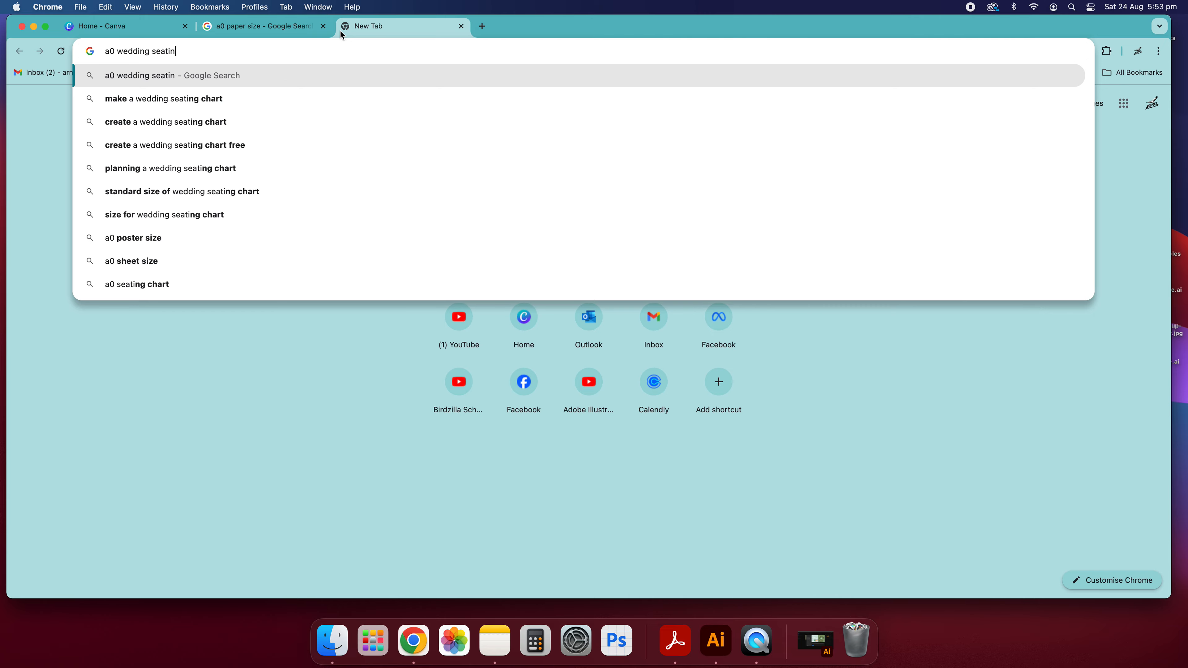
Step: Search Google Images for "a0 wedding seating plan" and preview the first few results, starting with the A0 chart with gold stand
{"action": "key", "text": "Return"}
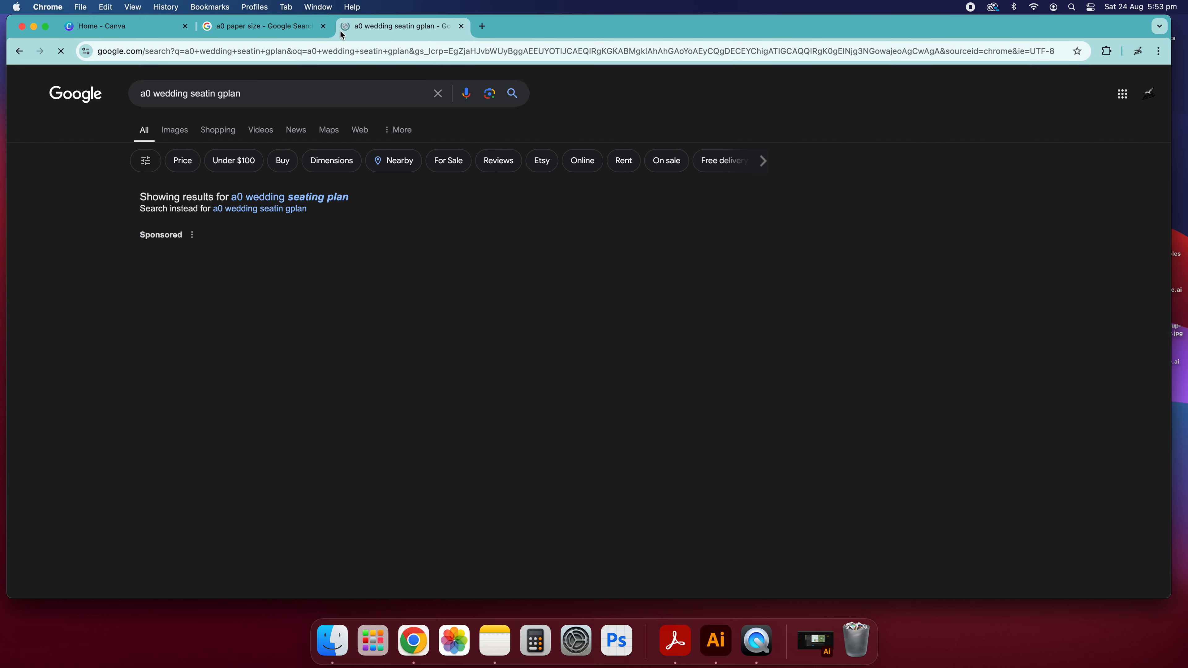
{"action": "left_click", "coordinate": [167, 132]}
{"action": "scroll", "coordinate": [212, 515], "scroll_direction": "down", "scroll_amount": 1}
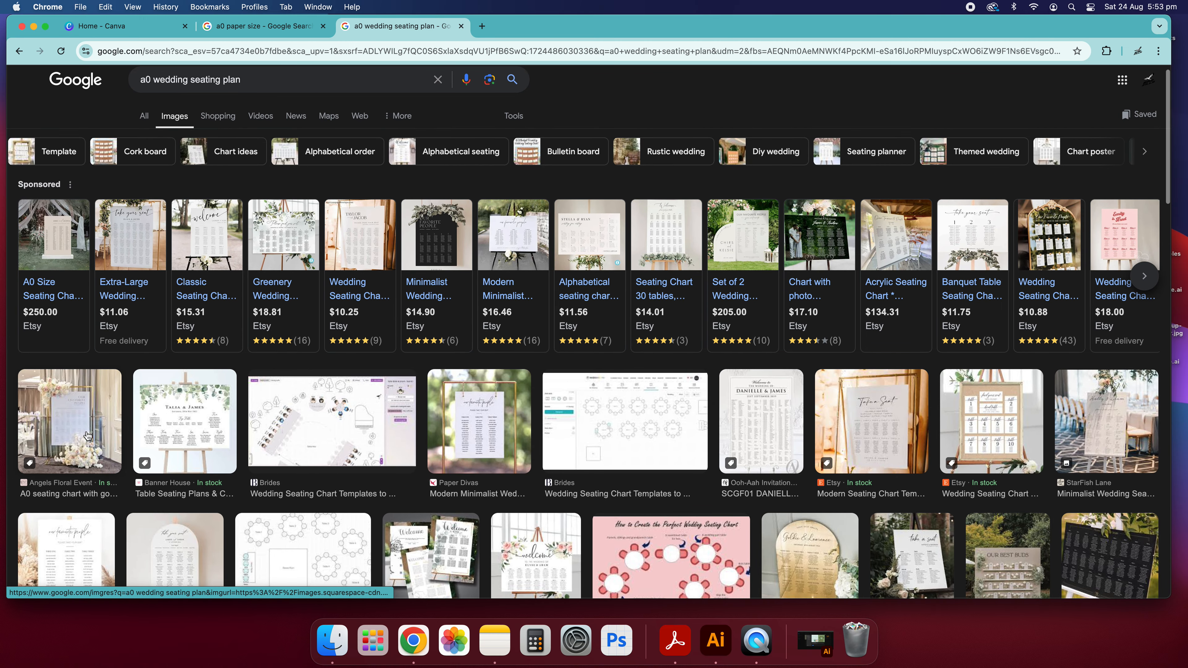
{"action": "left_click", "coordinate": [86, 436]}
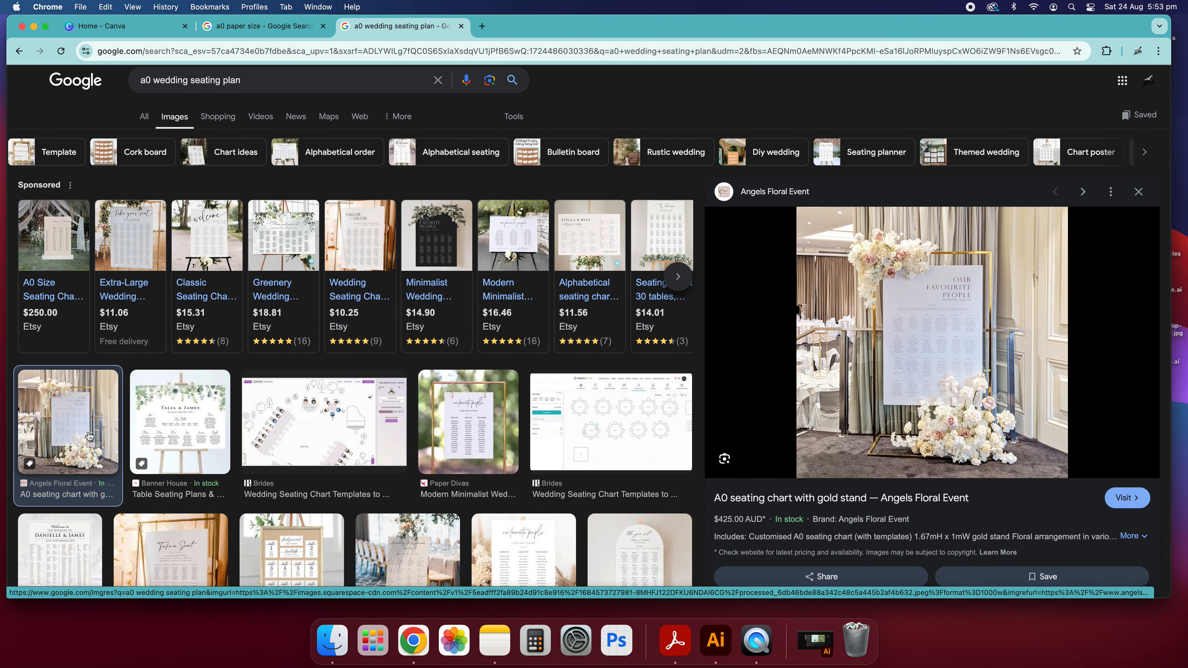
{"action": "key", "text": "Right"}
{"action": "key", "text": "Right"}
{"action": "key", "text": "Right"}
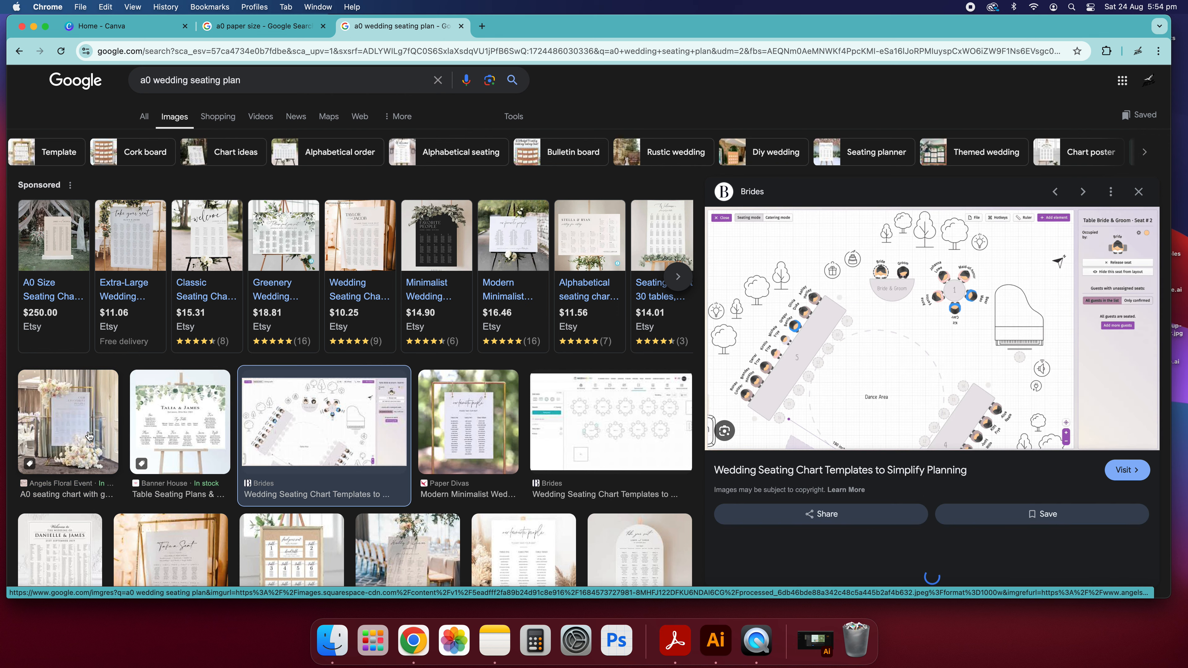
{"action": "key", "text": "Right"}
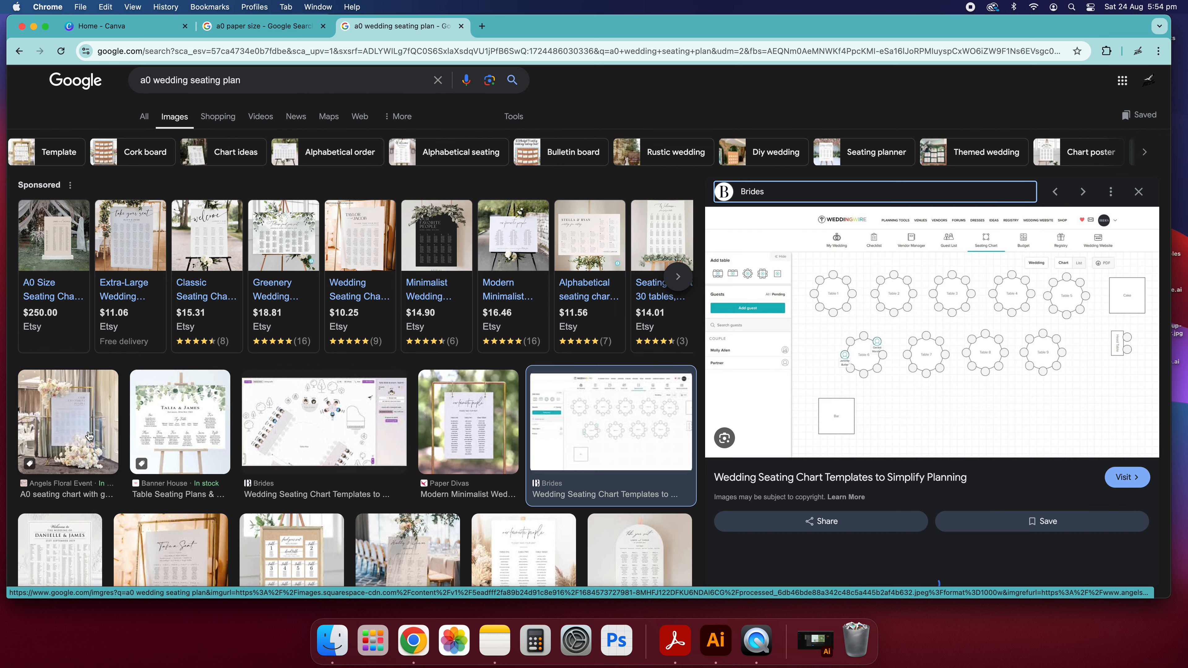
Step: Browse more seating plan images for layout ideas, previewing the Hitched table plan and the A0 seating chart with gold stand
{"action": "scroll", "coordinate": [131, 461], "scroll_direction": "down", "scroll_amount": 10}
{"action": "scroll", "coordinate": [131, 461], "scroll_direction": "down", "scroll_amount": 9}
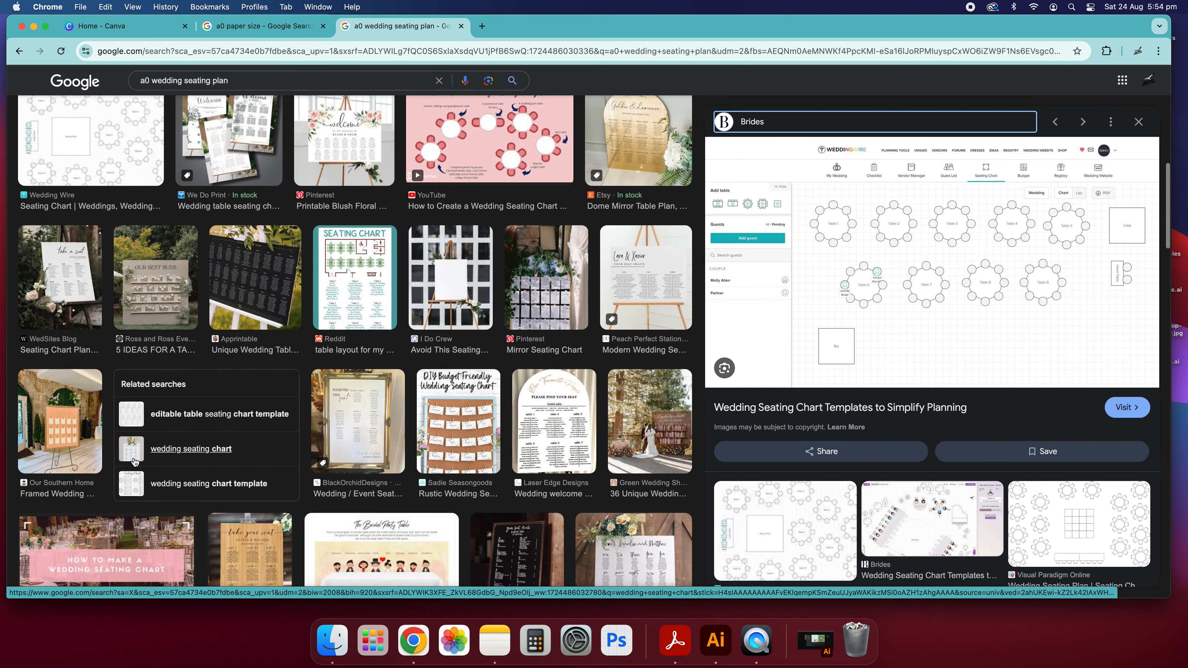
{"action": "scroll", "coordinate": [60, 346], "scroll_direction": "up", "scroll_amount": 2}
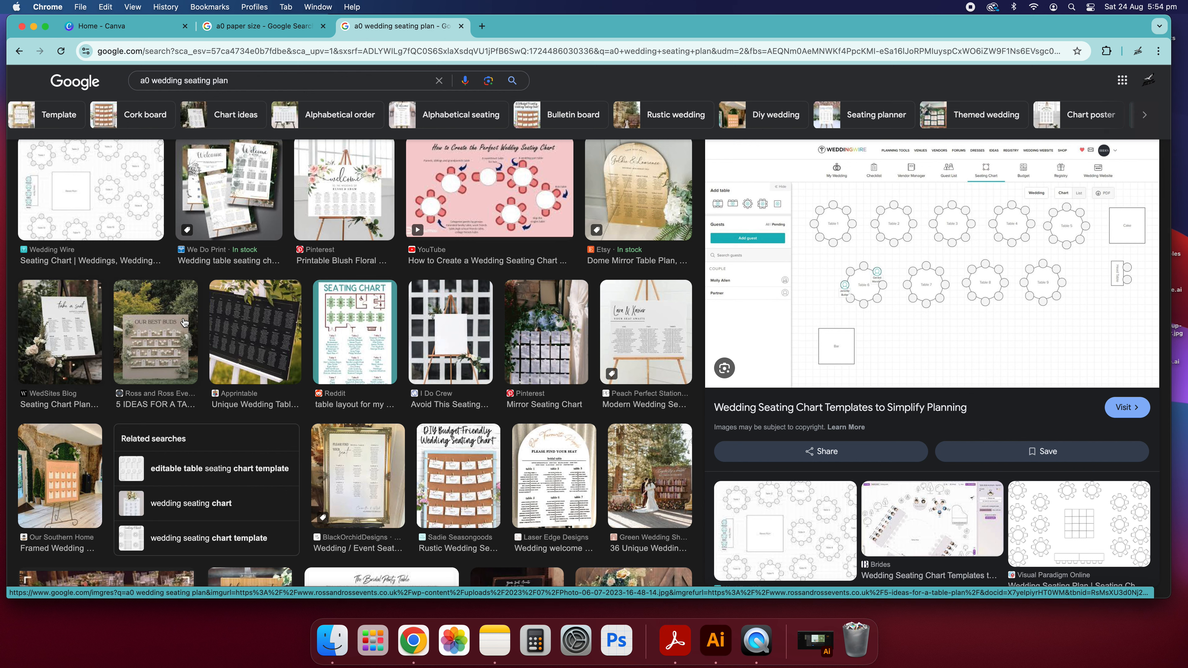
{"action": "scroll", "coordinate": [453, 181], "scroll_direction": "down", "scroll_amount": 10}
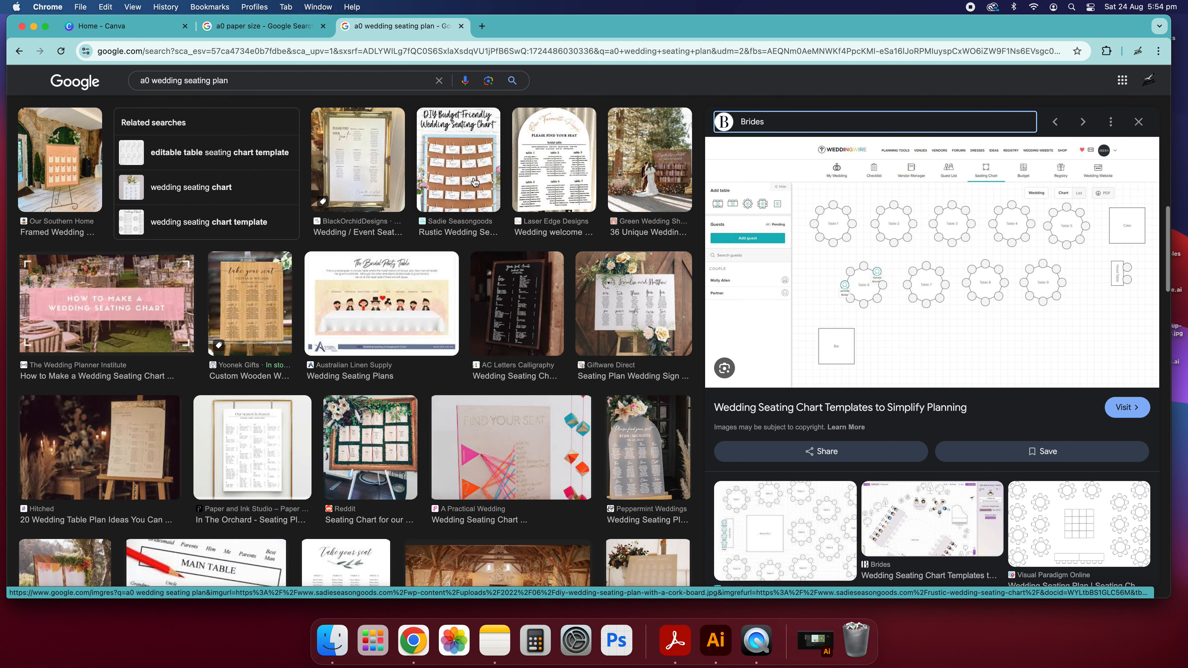
{"action": "scroll", "coordinate": [134, 363], "scroll_direction": "down", "scroll_amount": 3}
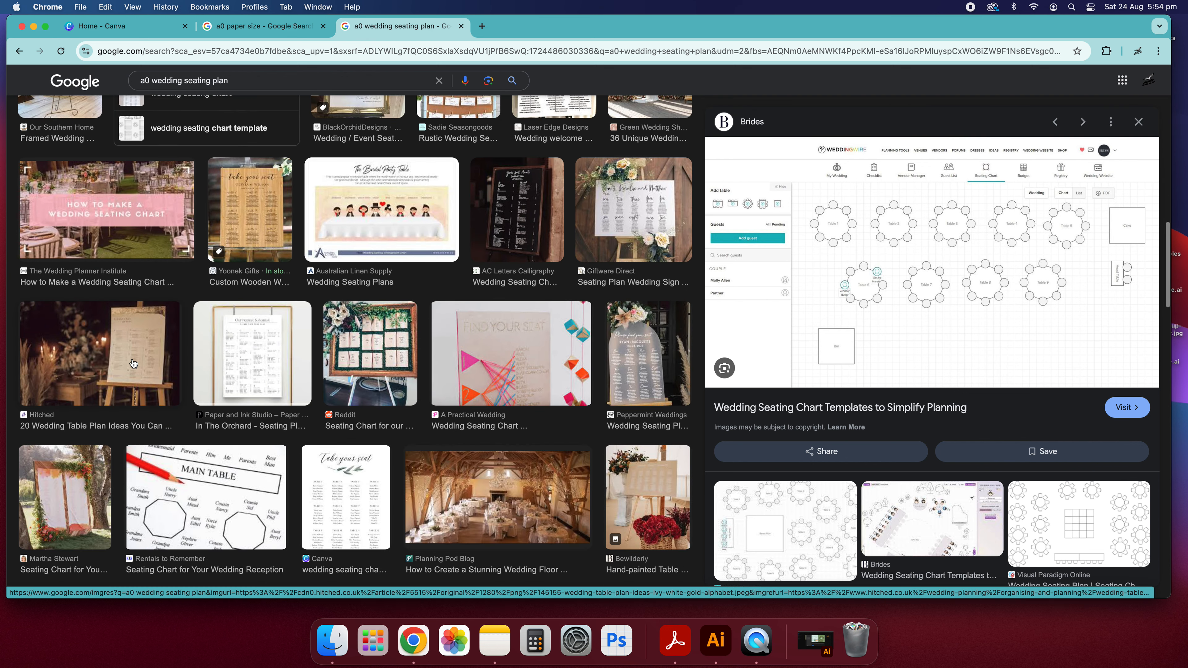
{"action": "left_click", "coordinate": [134, 363]}
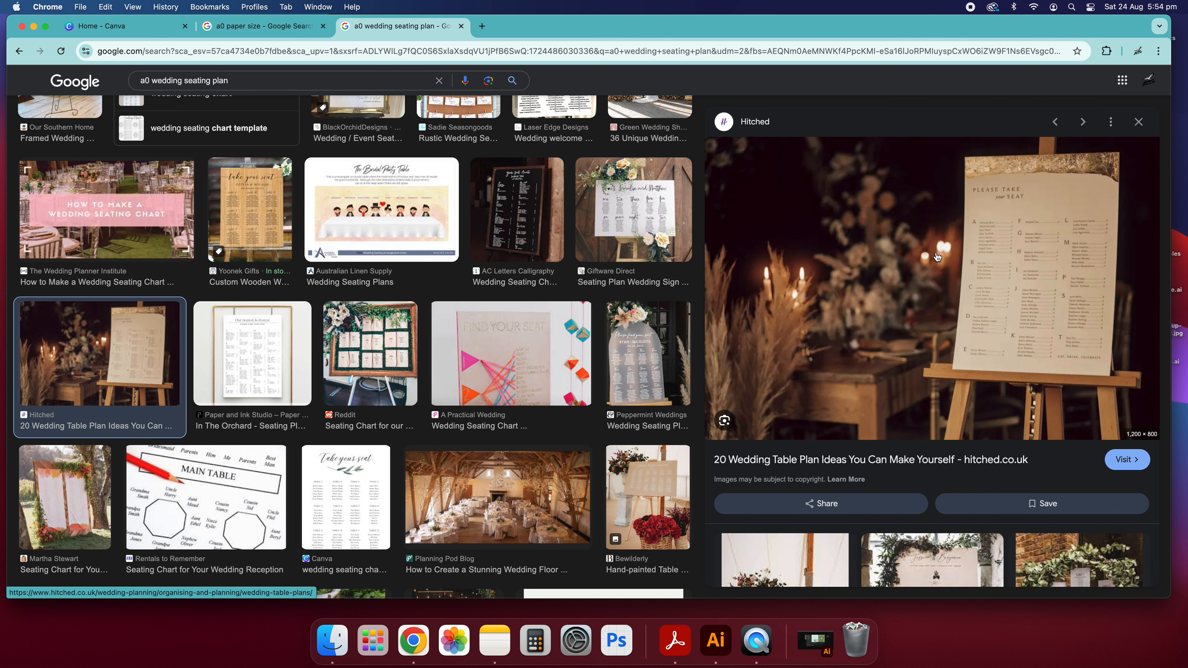
{"action": "scroll", "coordinate": [257, 291], "scroll_direction": "down", "scroll_amount": 6}
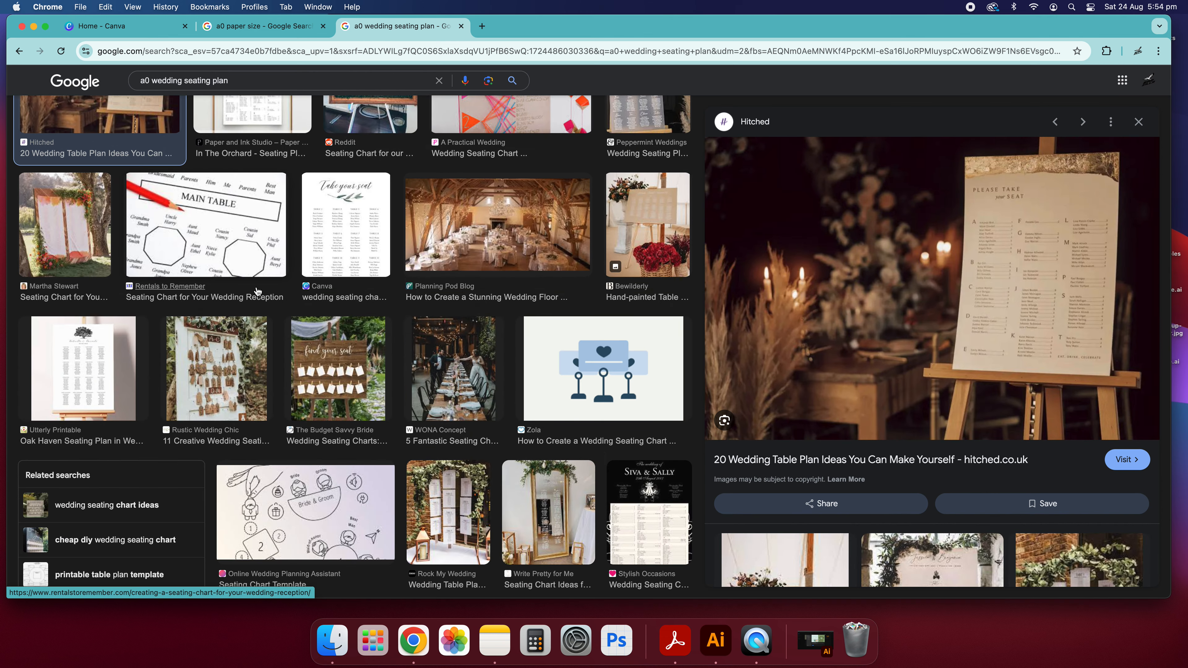
{"action": "scroll", "coordinate": [257, 291], "scroll_direction": "down", "scroll_amount": 5}
{"action": "scroll", "coordinate": [138, 270], "scroll_direction": "up", "scroll_amount": 15}
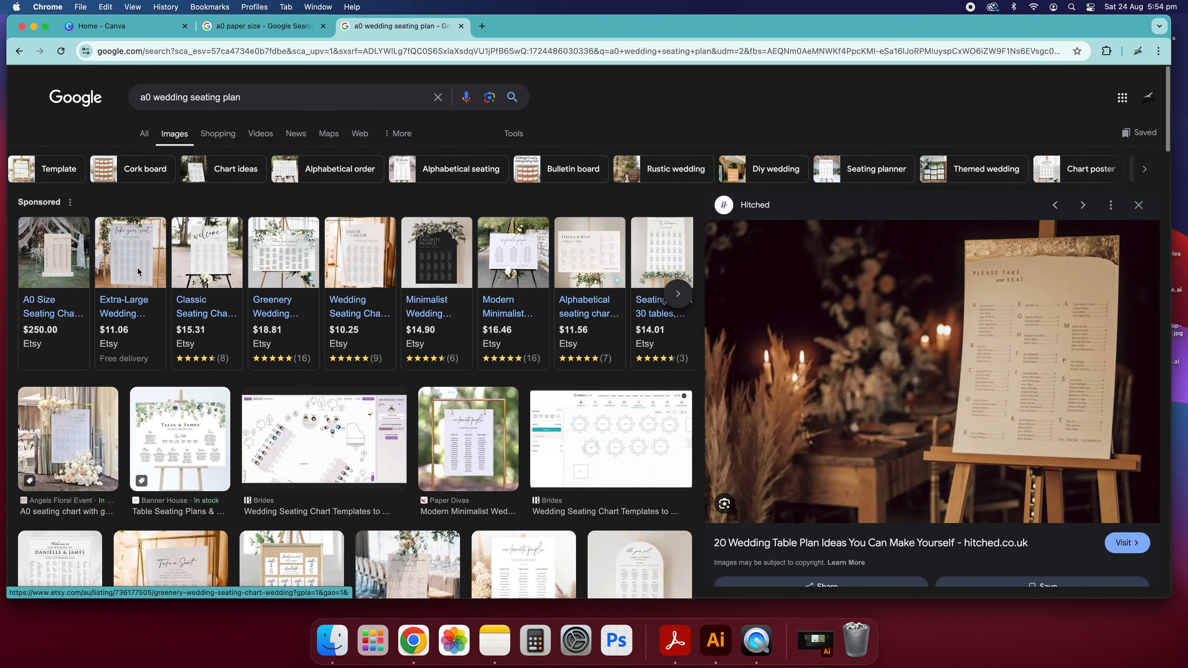
{"action": "left_click", "coordinate": [104, 439]}
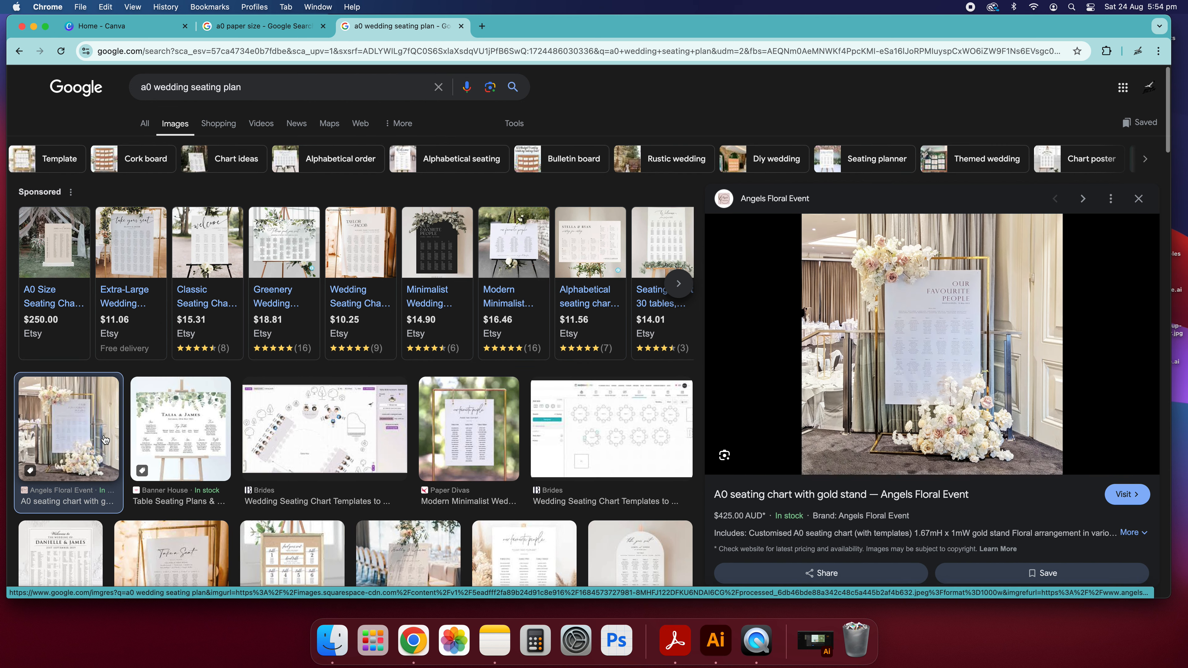
{"action": "scroll", "coordinate": [888, 353], "scroll_direction": "down", "scroll_amount": 1}
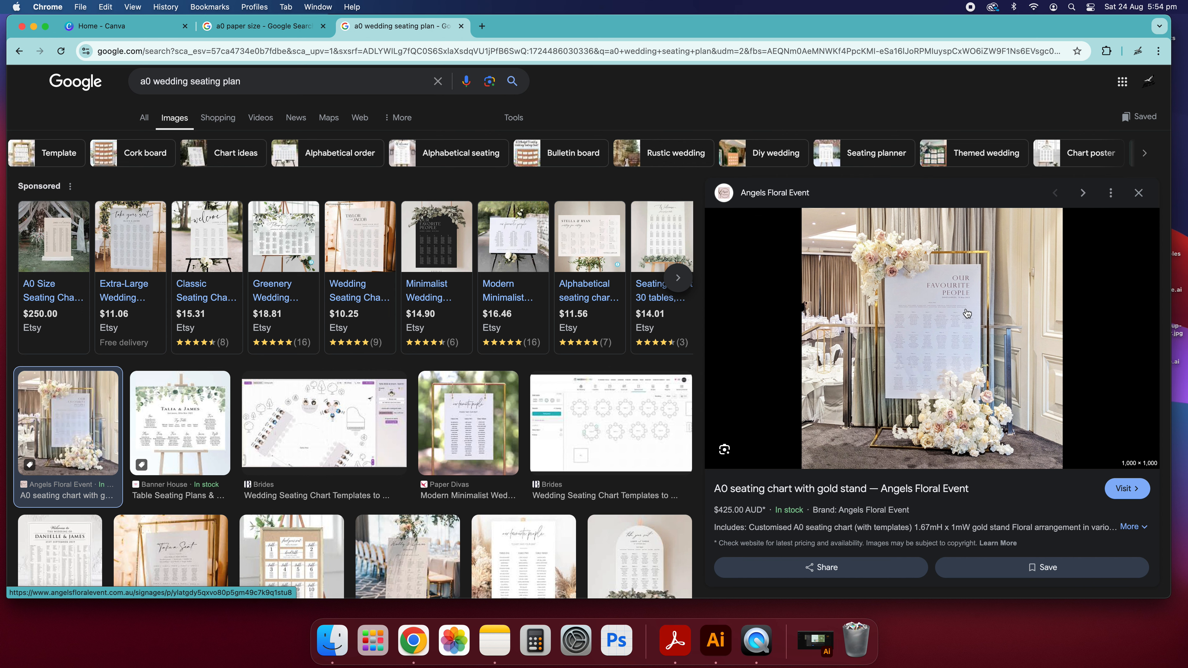
Step: Check the A0 paper dimensions, and in Canva set up a custom-size design with width 849 and height 1189
{"action": "left_click", "coordinate": [235, 28]}
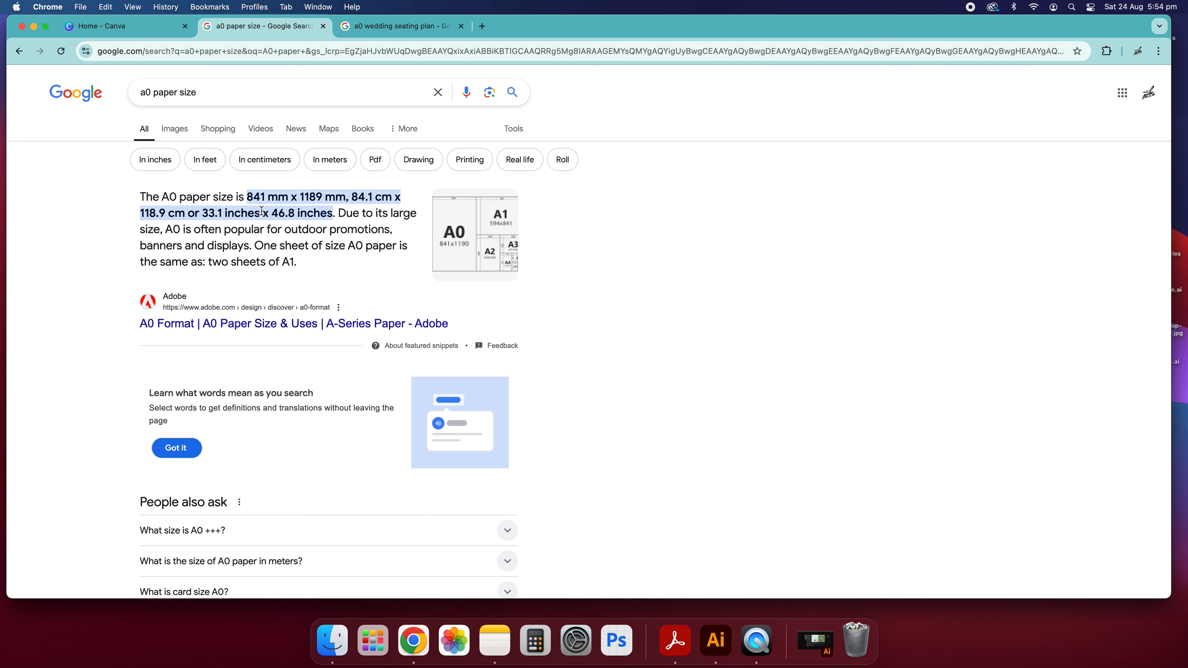
{"action": "left_click", "coordinate": [122, 26]}
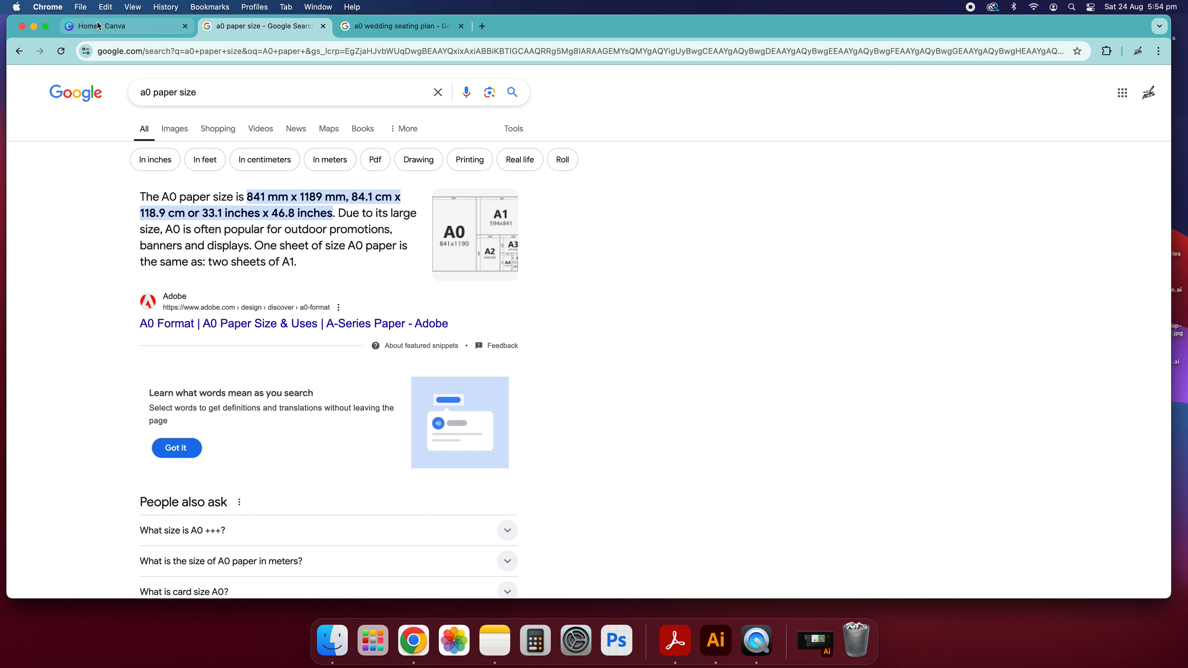
{"action": "left_click", "coordinate": [1096, 87]}
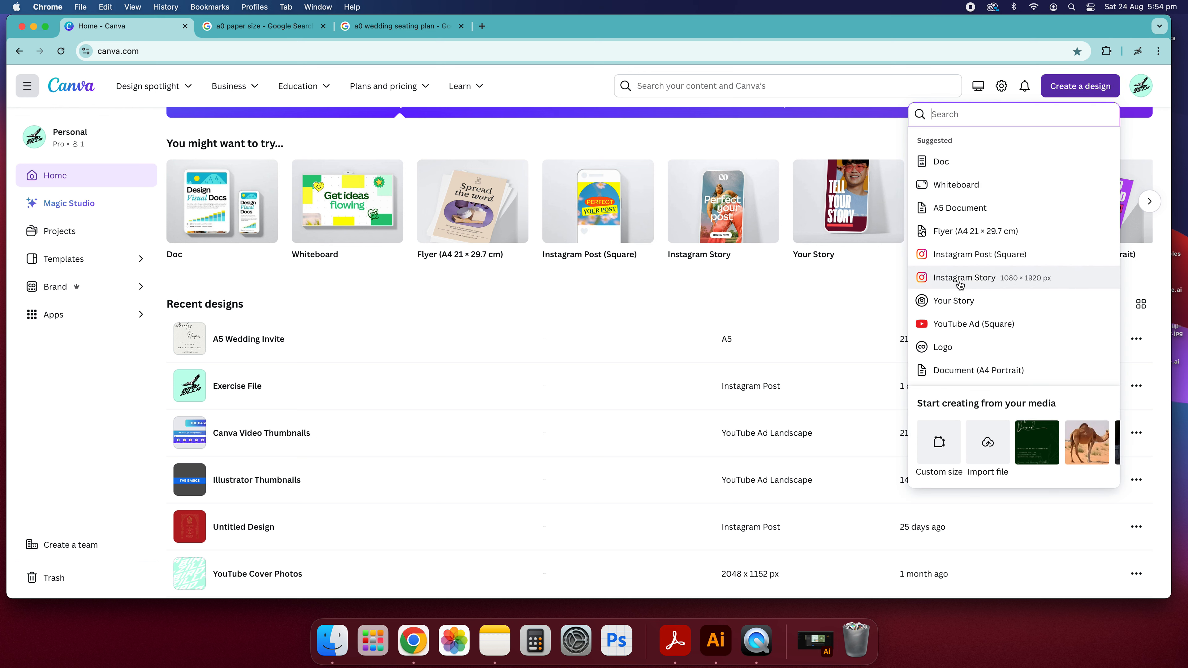
{"action": "left_click", "coordinate": [939, 447]}
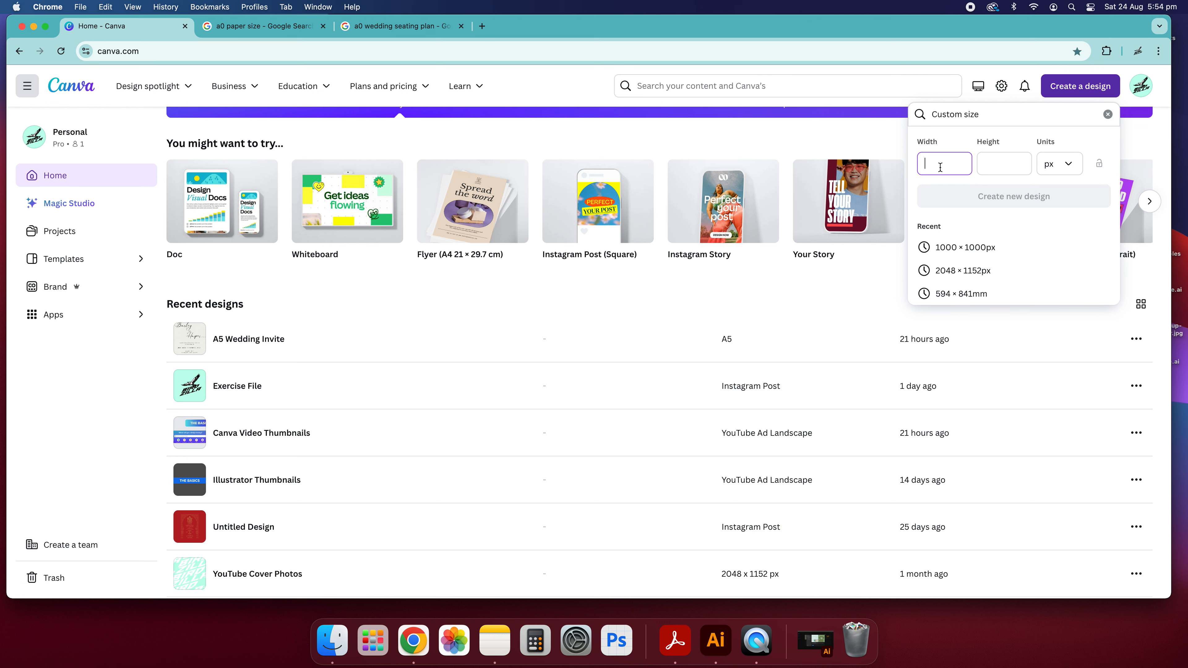
{"action": "key", "text": "Tab"}
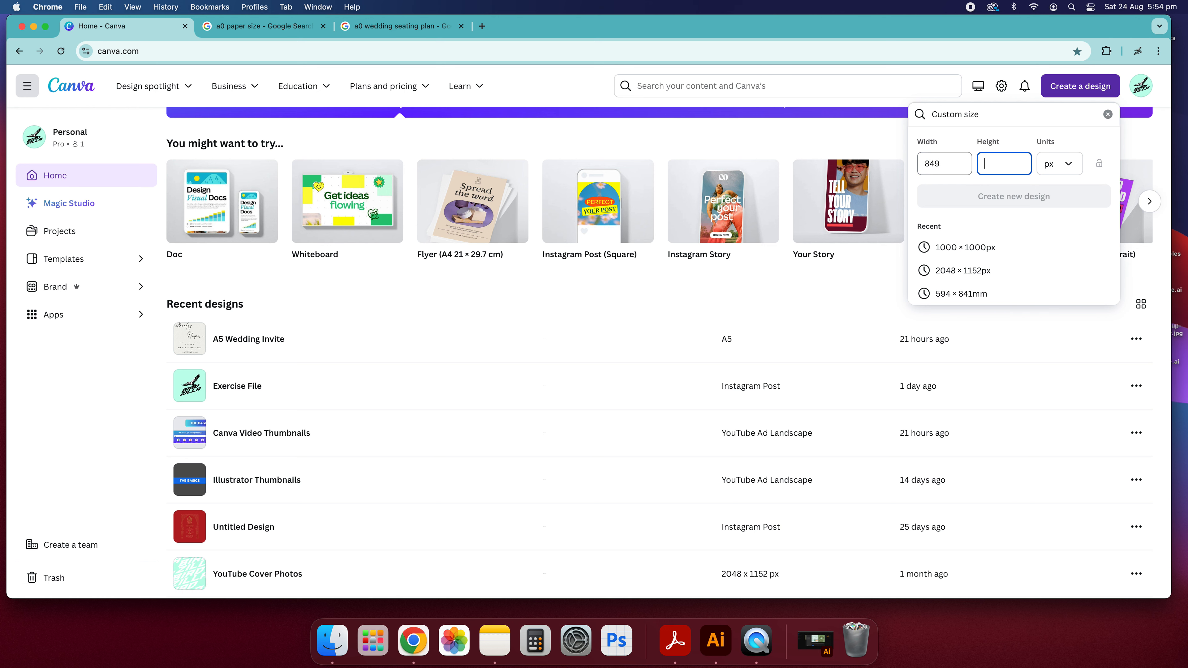
{"action": "type", "text": "11"}
{"action": "left_click", "coordinate": [265, 28]}
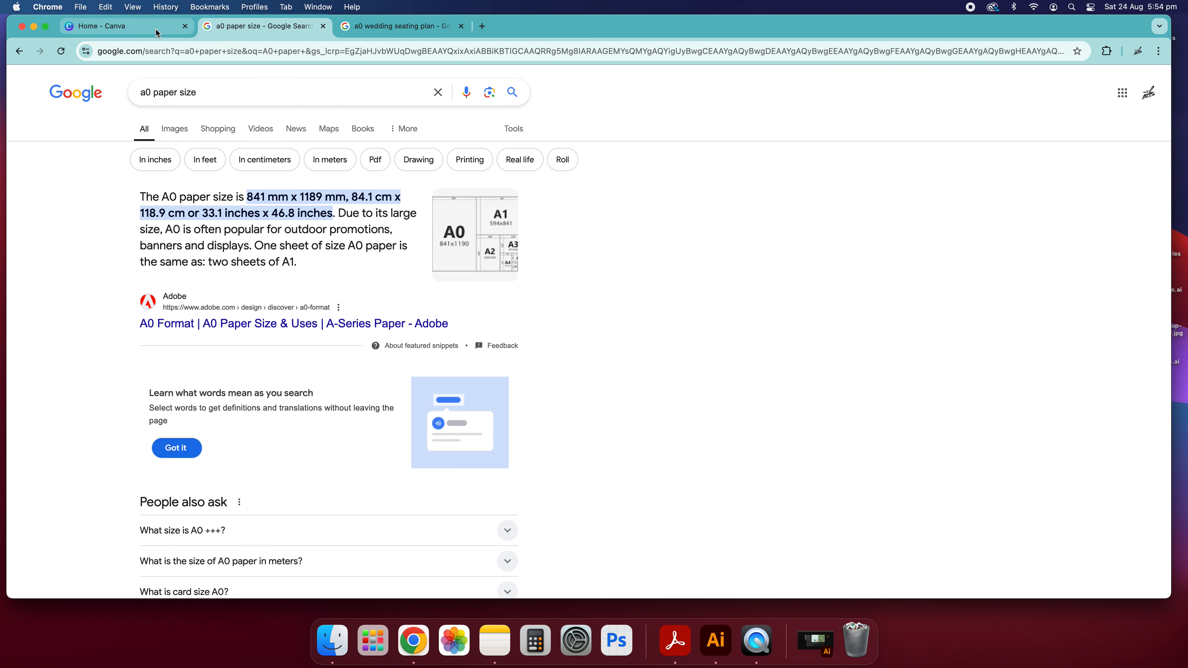
{"action": "left_click", "coordinate": [156, 32]}
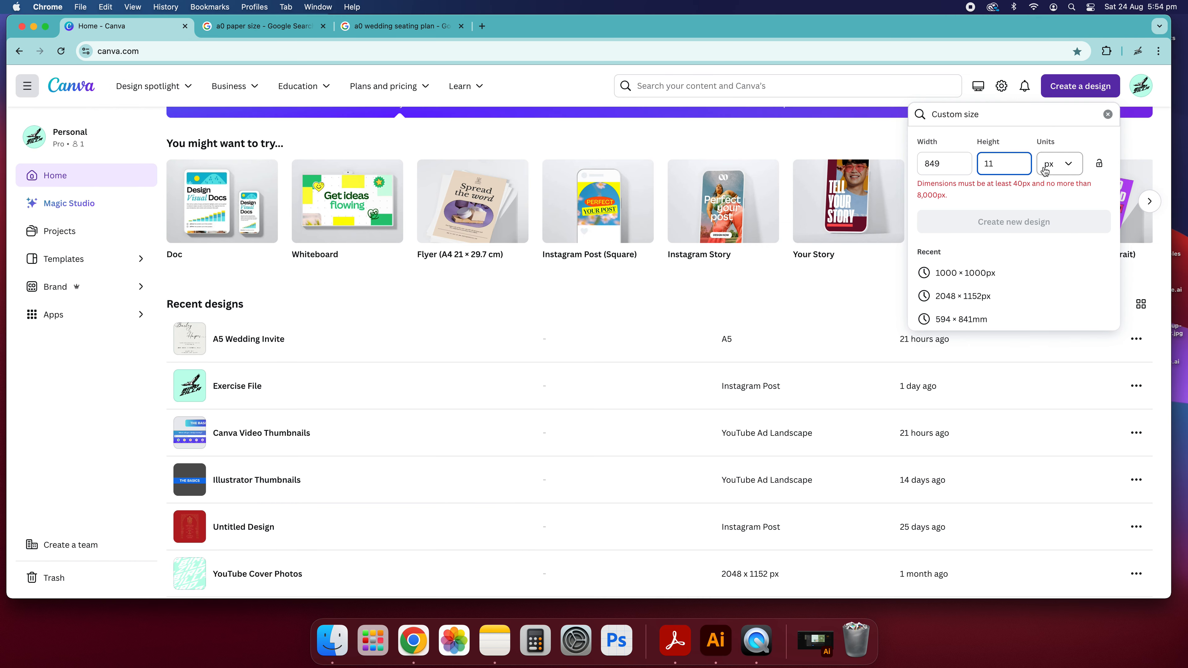
{"action": "type", "text": "89"}
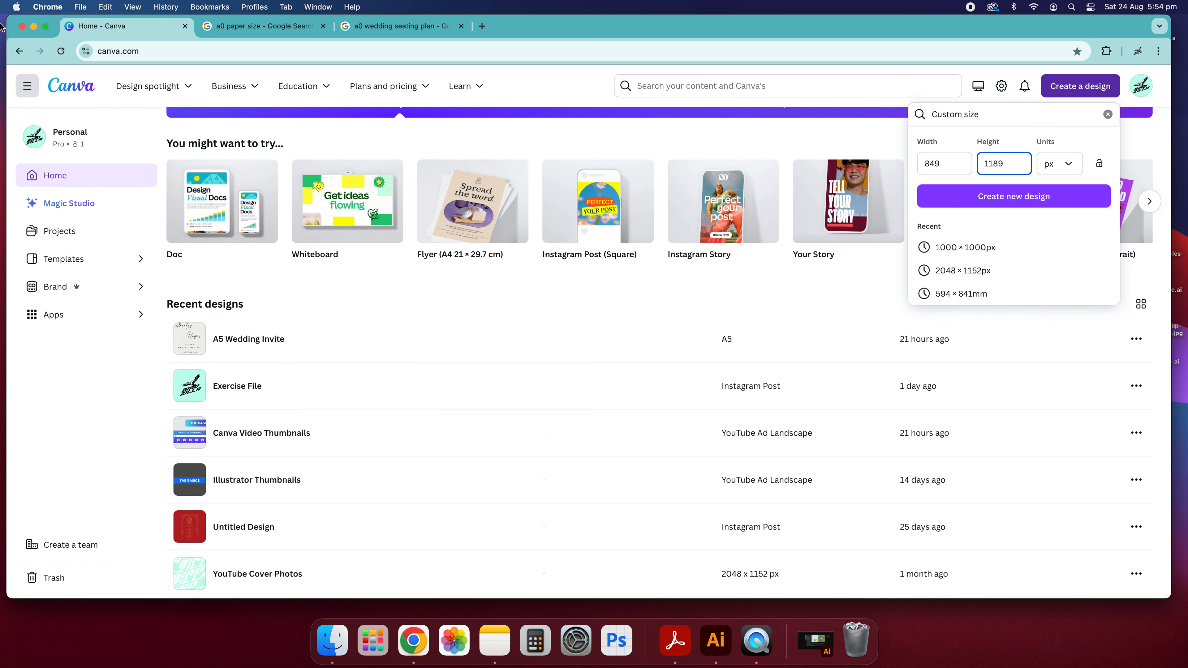
Step: Recheck the A0 dimensions, correct the custom width to 841, and create the new design in pixels
{"action": "left_click", "coordinate": [214, 23]}
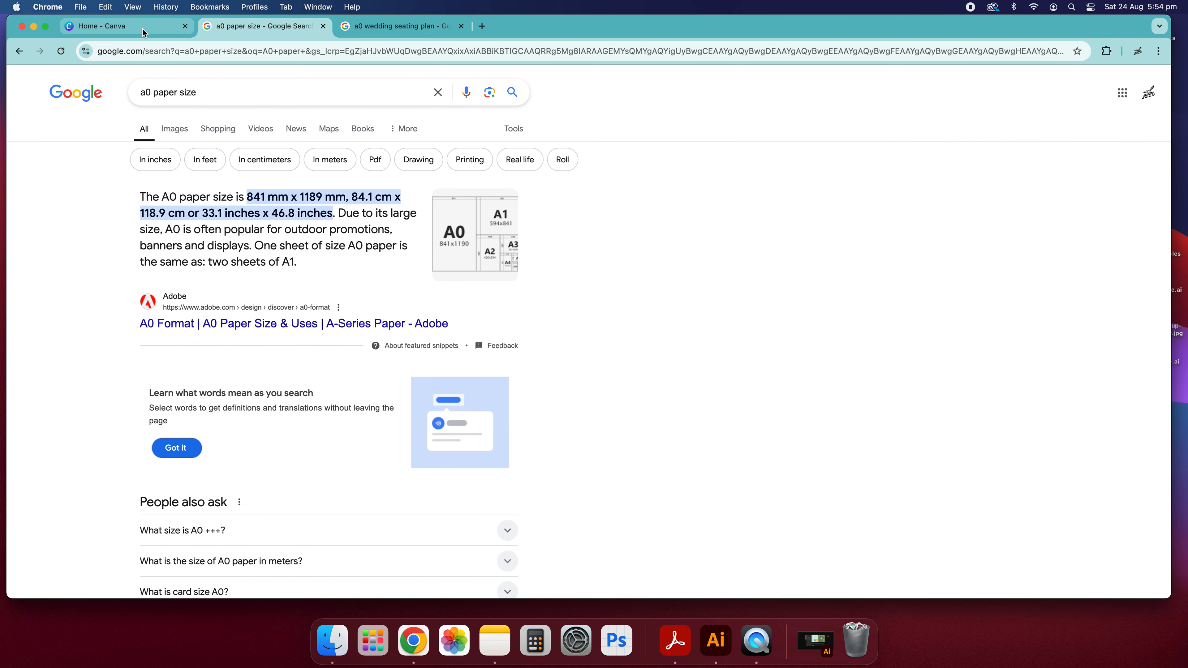
{"action": "left_click", "coordinate": [143, 32]}
{"action": "left_click", "coordinate": [944, 163]}
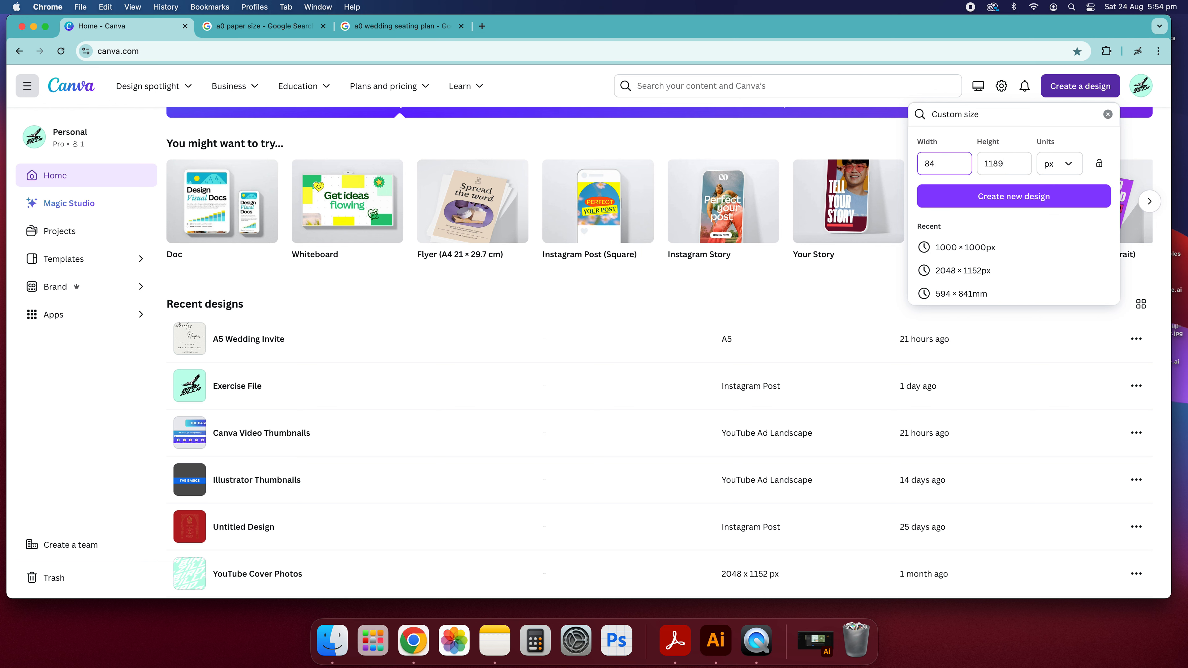
{"action": "left_click", "coordinate": [1036, 188]}
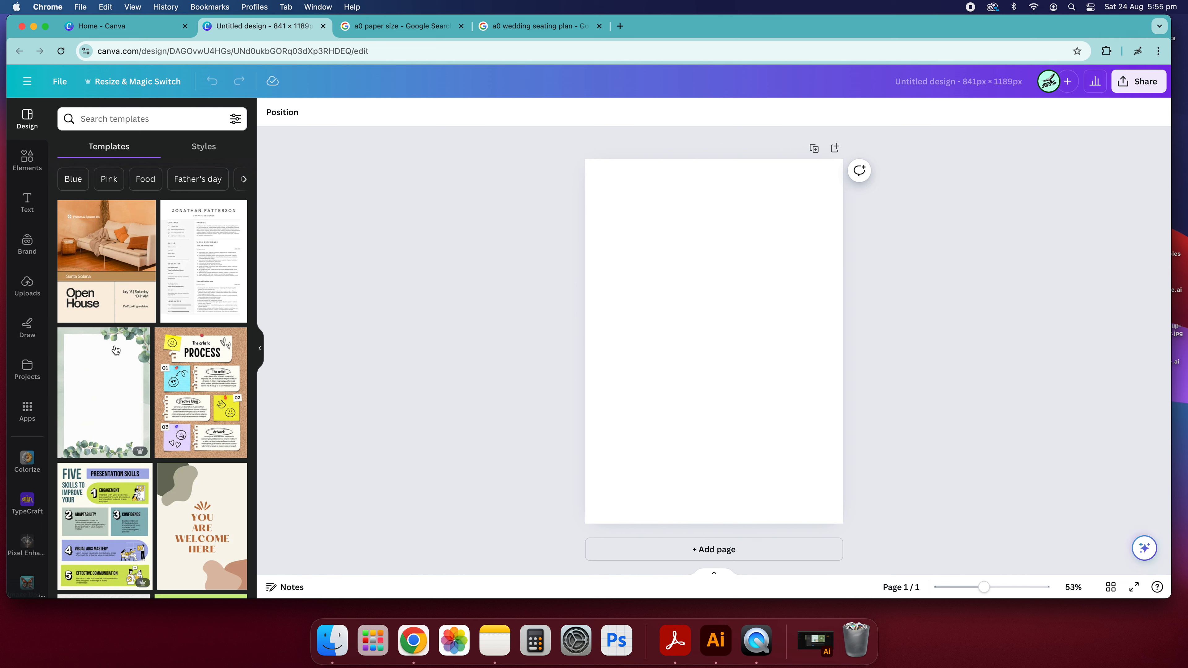
Step: Search the design templates for "wedding seating", correcting the misspelled search term
{"action": "left_click", "coordinate": [95, 120]}
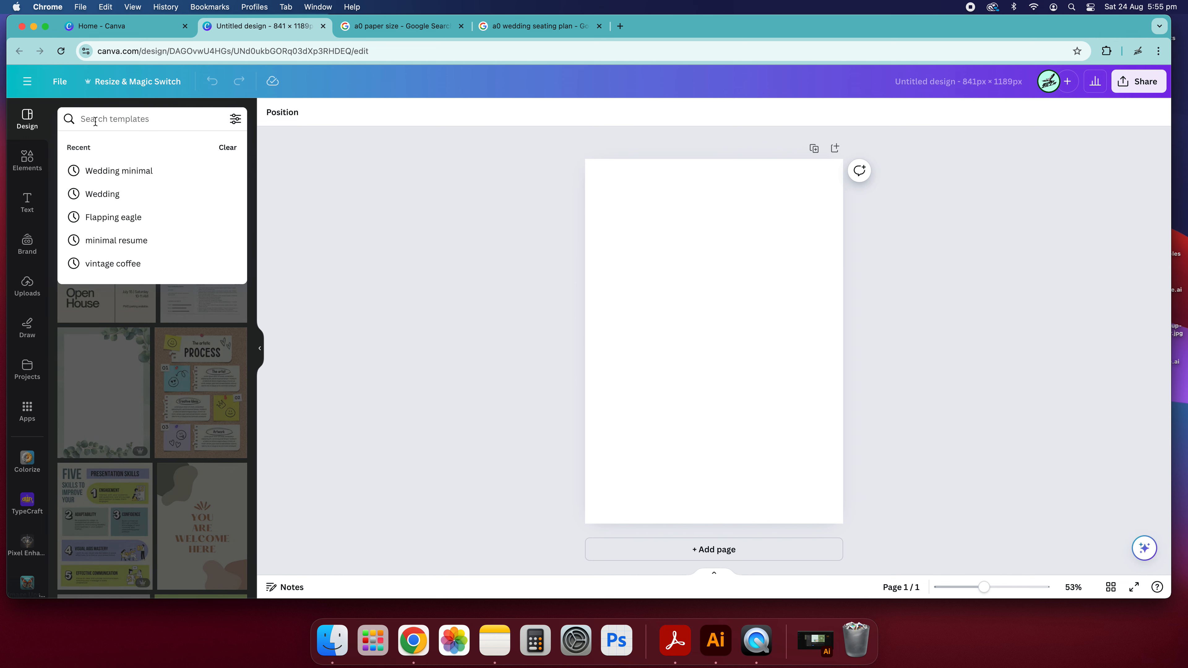
{"action": "type", "text": "wedd"}
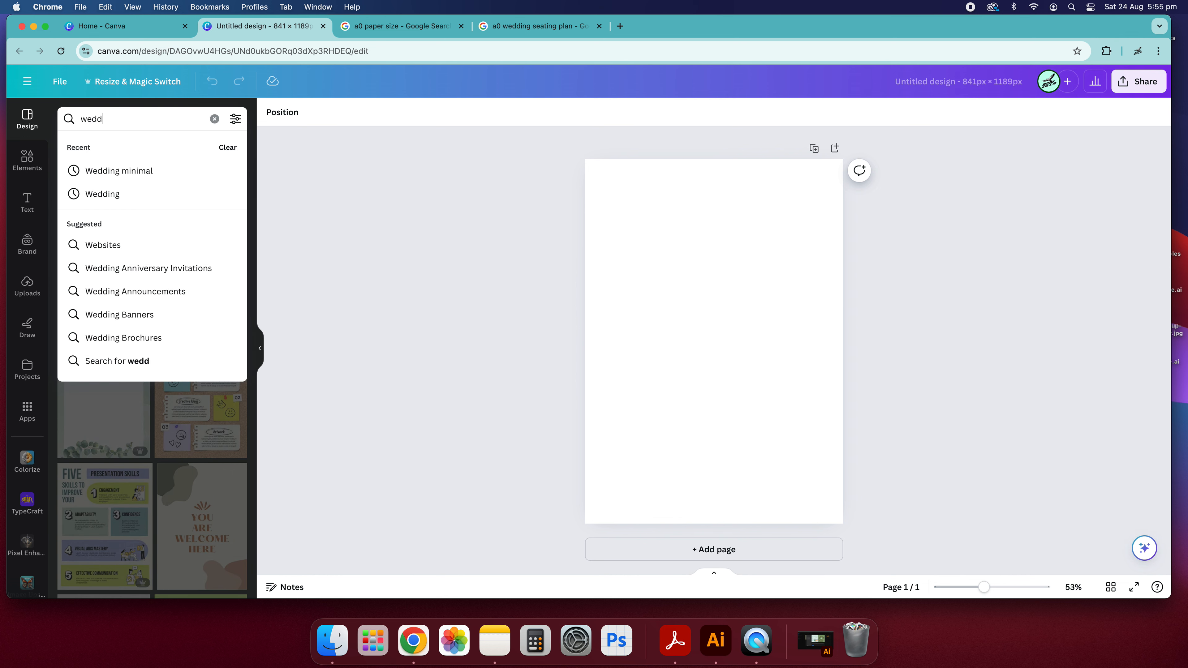
{"action": "type", "text": "ing seatiing"}
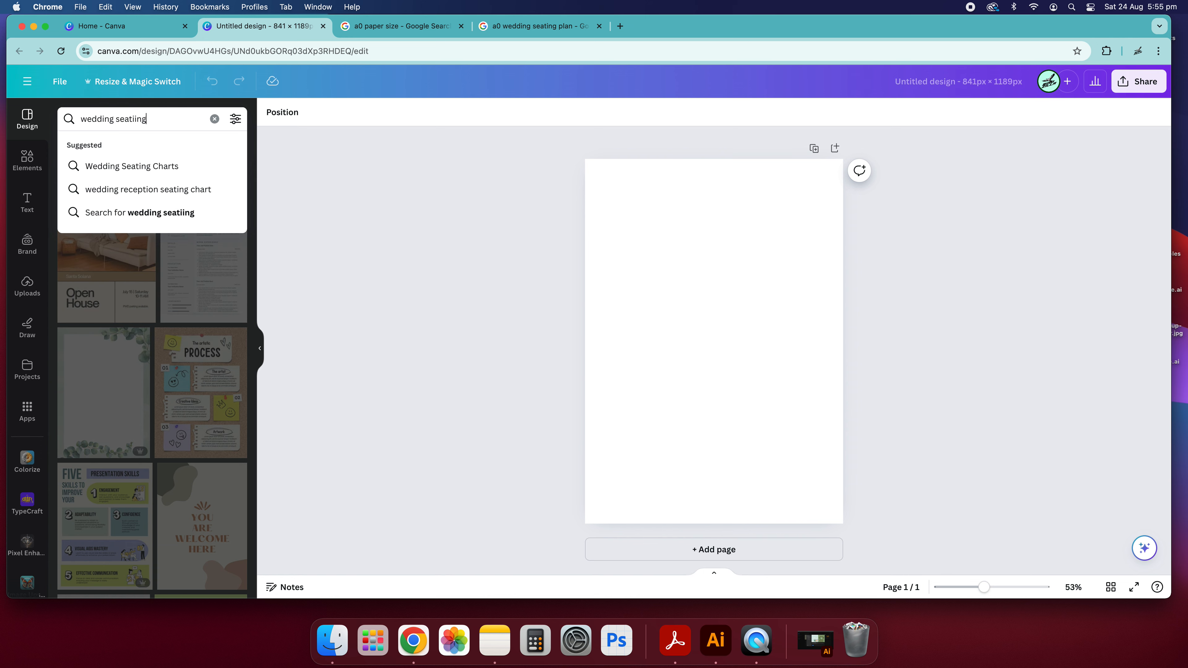
{"action": "key", "text": "Return"}
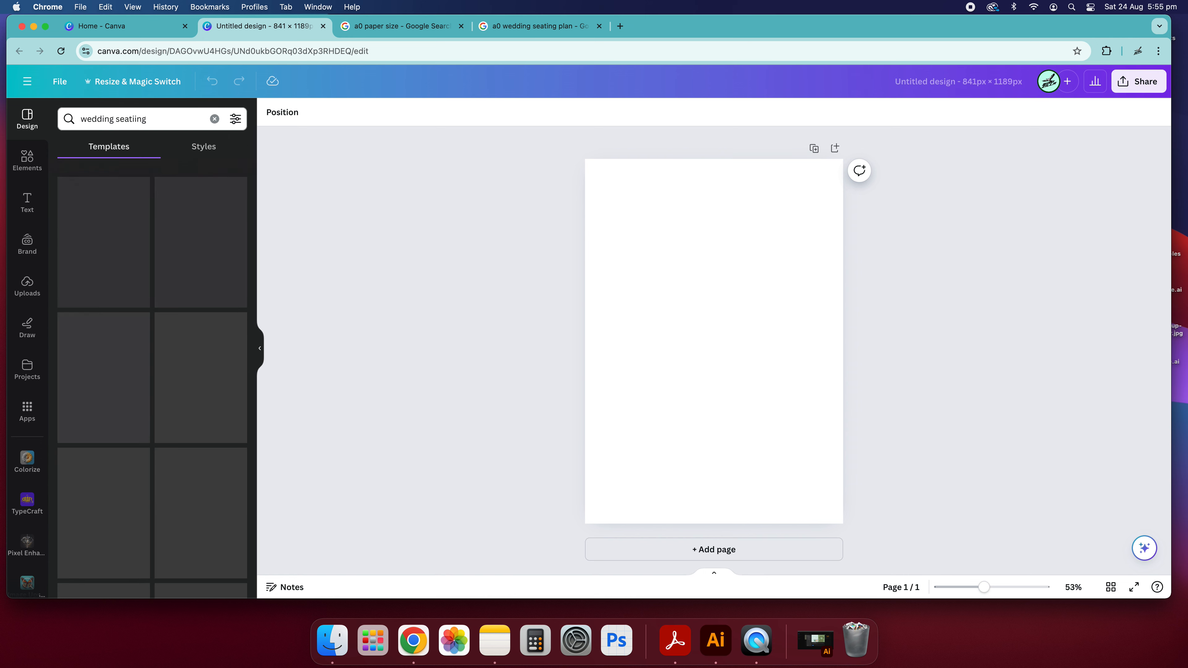
{"action": "left_click", "coordinate": [139, 118]}
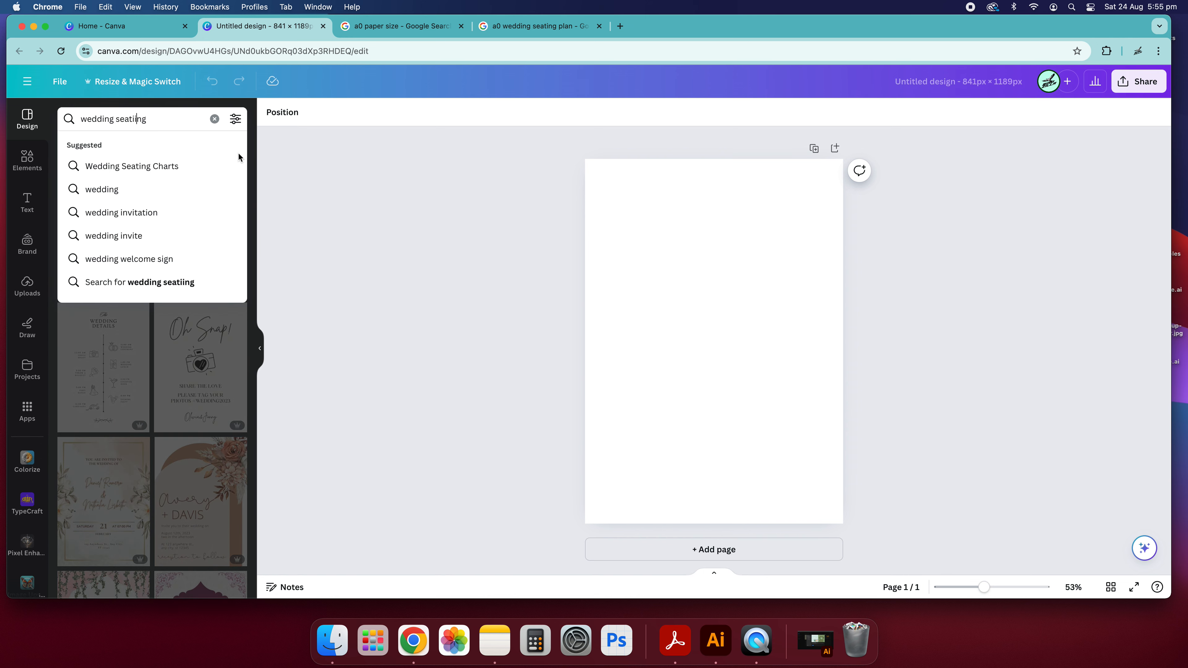
{"action": "key", "text": "BackSpace"}
{"action": "key", "text": "Return"}
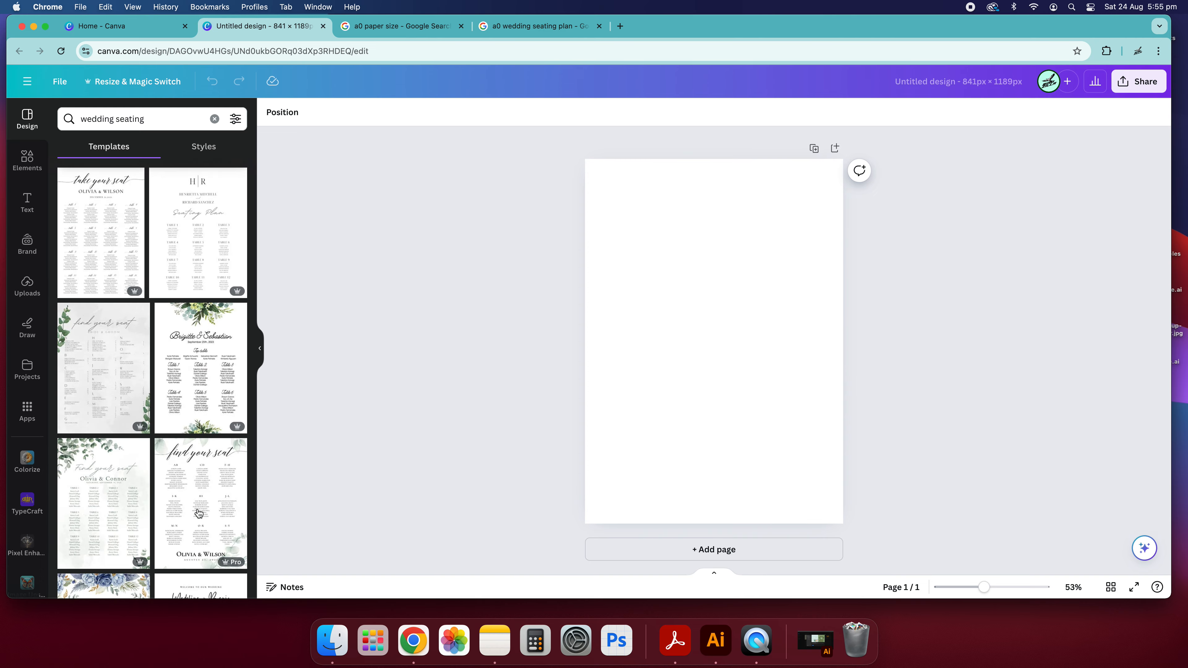
Step: Browse the wedding seating template results for layouts with clearly arranged table lists
{"action": "scroll", "coordinate": [22, 321], "scroll_direction": "down", "scroll_amount": 3}
{"action": "scroll", "coordinate": [176, 374], "scroll_direction": "down", "scroll_amount": 8}
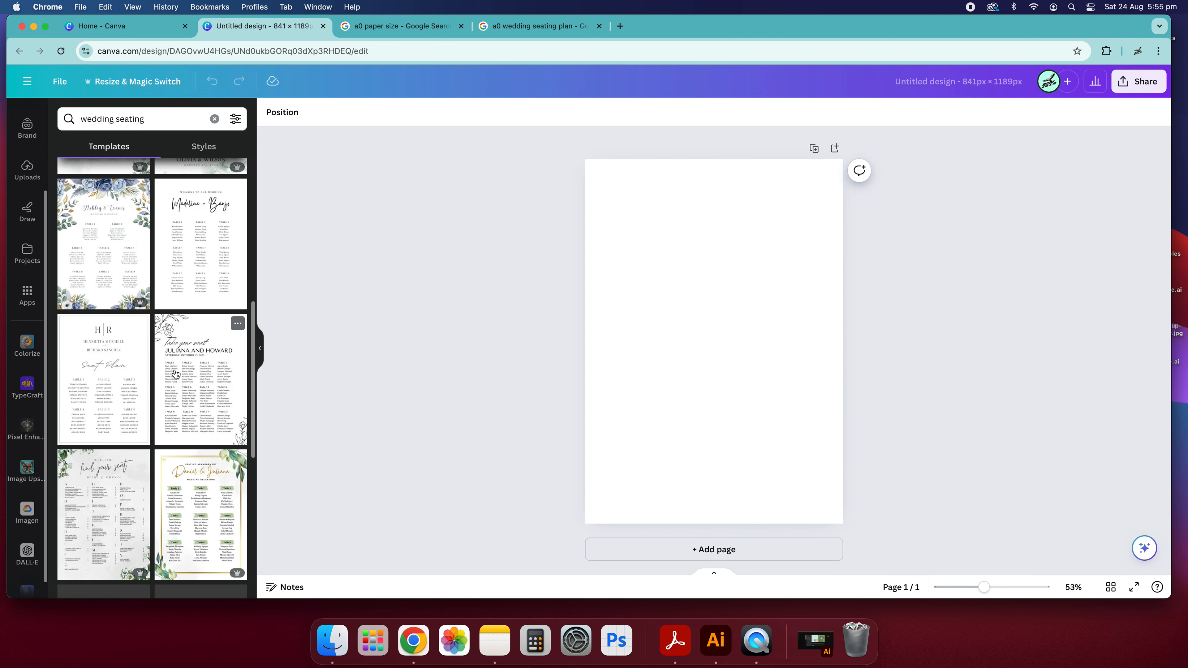
{"action": "scroll", "coordinate": [229, 383], "scroll_direction": "down", "scroll_amount": 10}
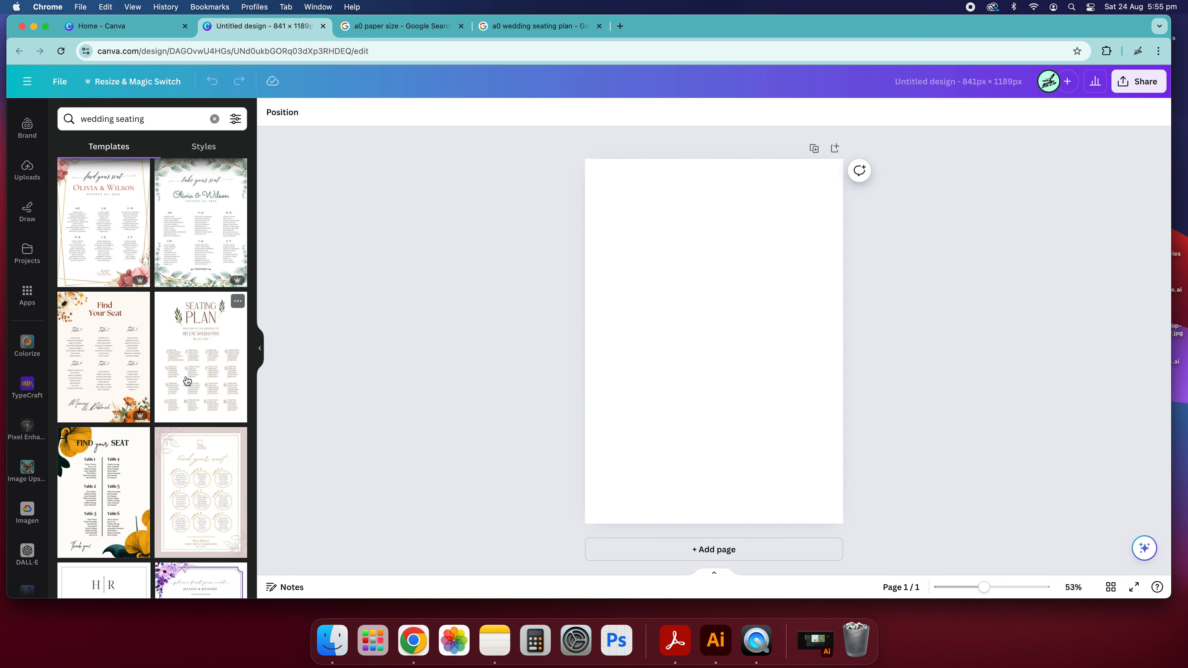
{"action": "scroll", "coordinate": [185, 382], "scroll_direction": "down", "scroll_amount": 6}
{"action": "scroll", "coordinate": [176, 378], "scroll_direction": "down", "scroll_amount": 5}
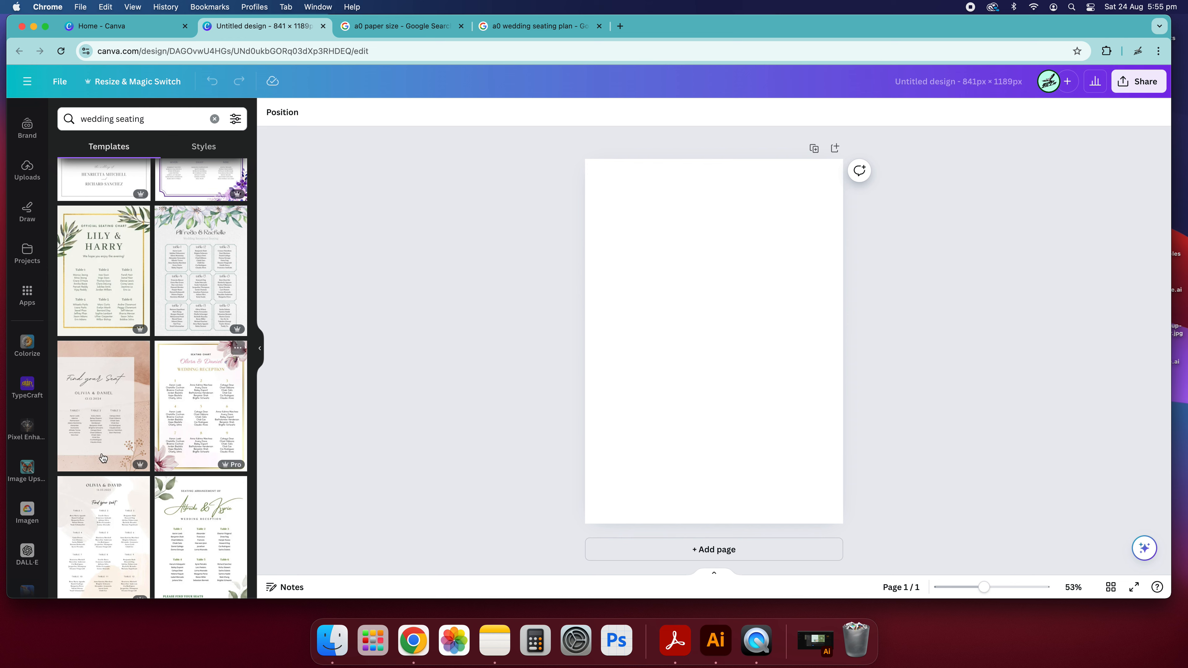
{"action": "scroll", "coordinate": [141, 431], "scroll_direction": "down", "scroll_amount": 7}
{"action": "scroll", "coordinate": [141, 429], "scroll_direction": "down", "scroll_amount": 6}
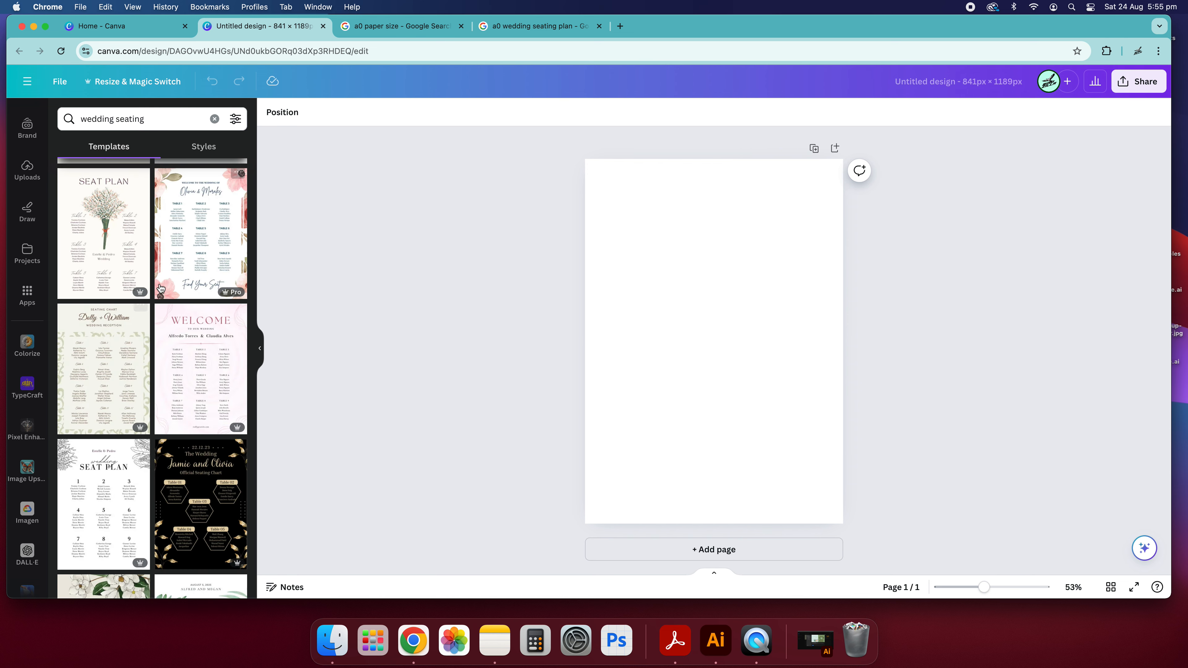
{"action": "scroll", "coordinate": [152, 486], "scroll_direction": "down", "scroll_amount": 7}
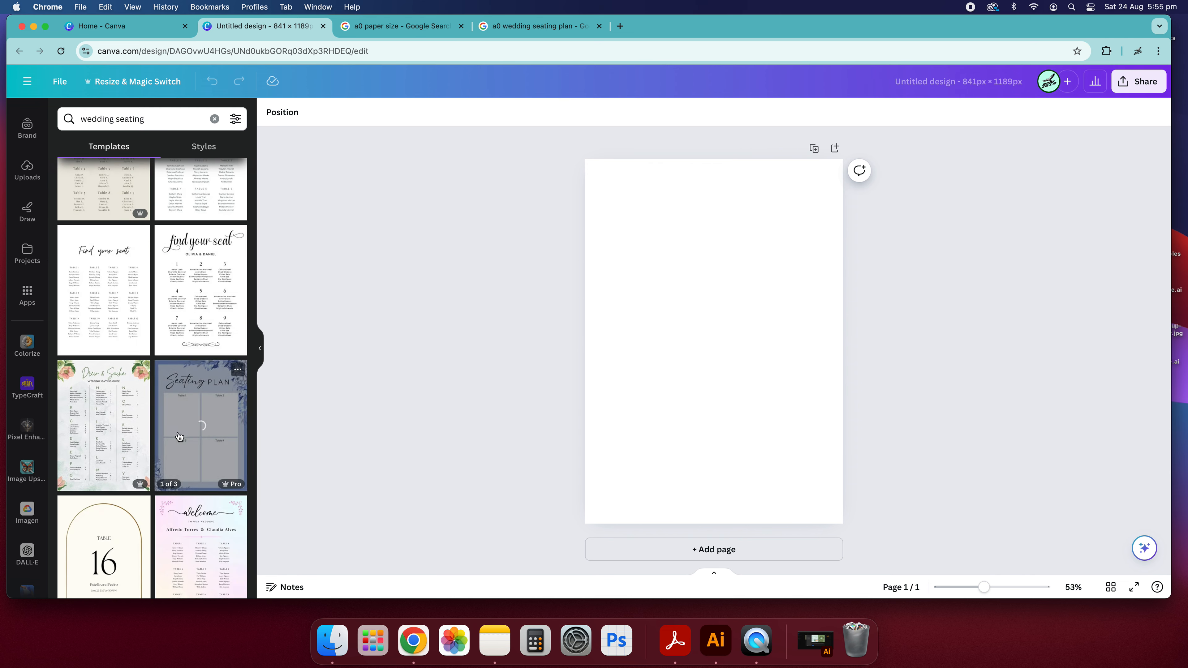
{"action": "scroll", "coordinate": [131, 314], "scroll_direction": "down", "scroll_amount": 7}
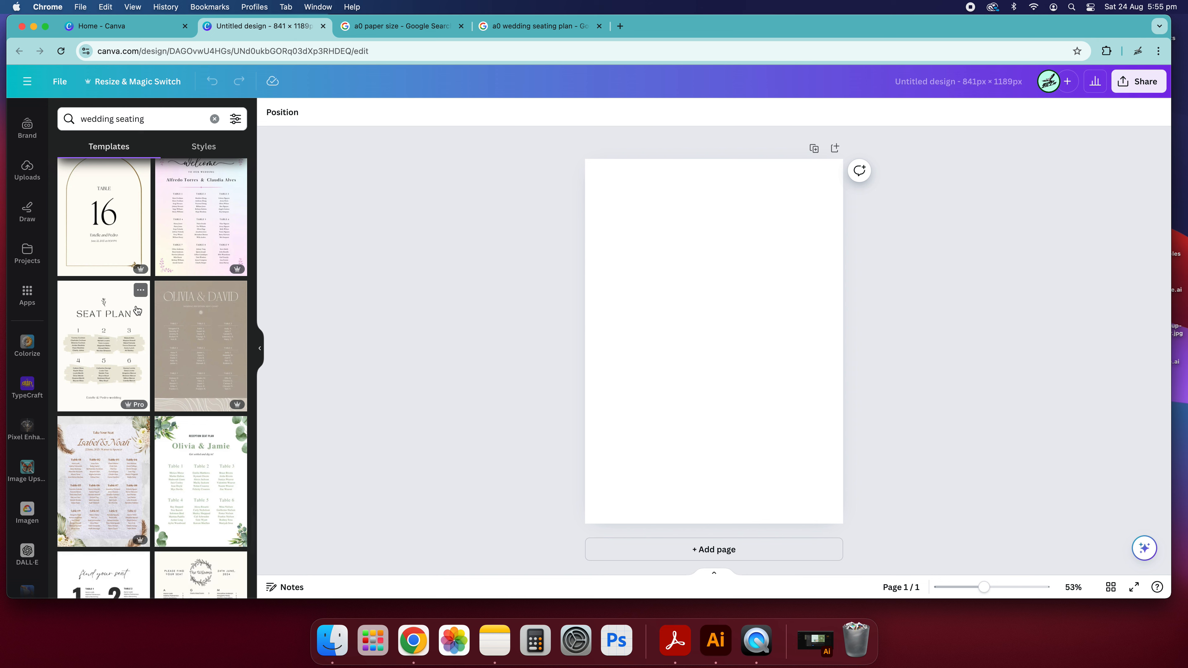
{"action": "scroll", "coordinate": [137, 369], "scroll_direction": "down", "scroll_amount": 8}
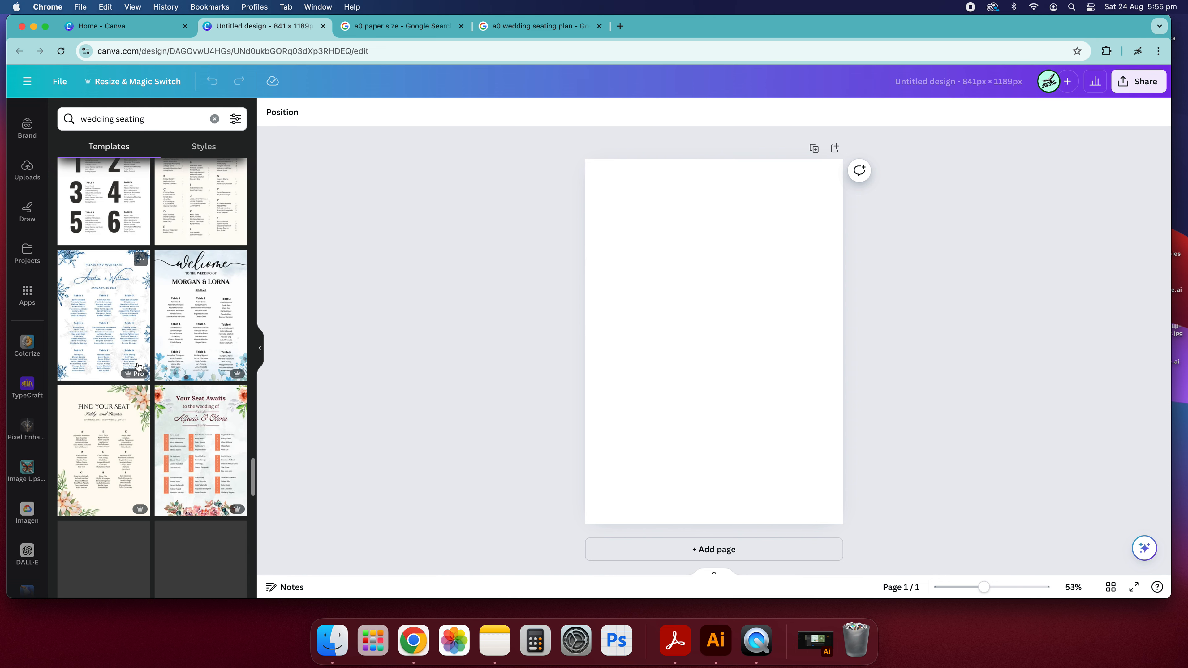
{"action": "scroll", "coordinate": [136, 369], "scroll_direction": "up", "scroll_amount": 20}
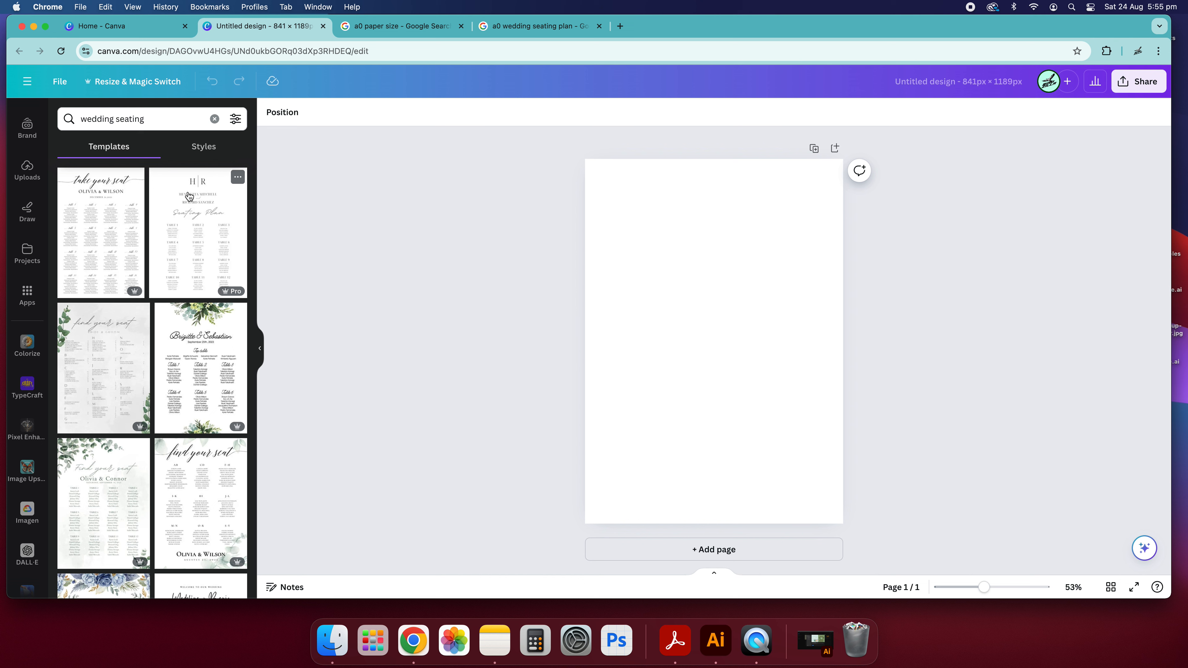
Step: Apply the minimalist white "H | R" Seating Plan template with twelve tables to the blank page
{"action": "mouse_move", "coordinate": [233, 291]}
{"action": "mouse_move", "coordinate": [132, 420]}
{"action": "scroll", "coordinate": [155, 265], "scroll_direction": "down", "scroll_amount": 1}
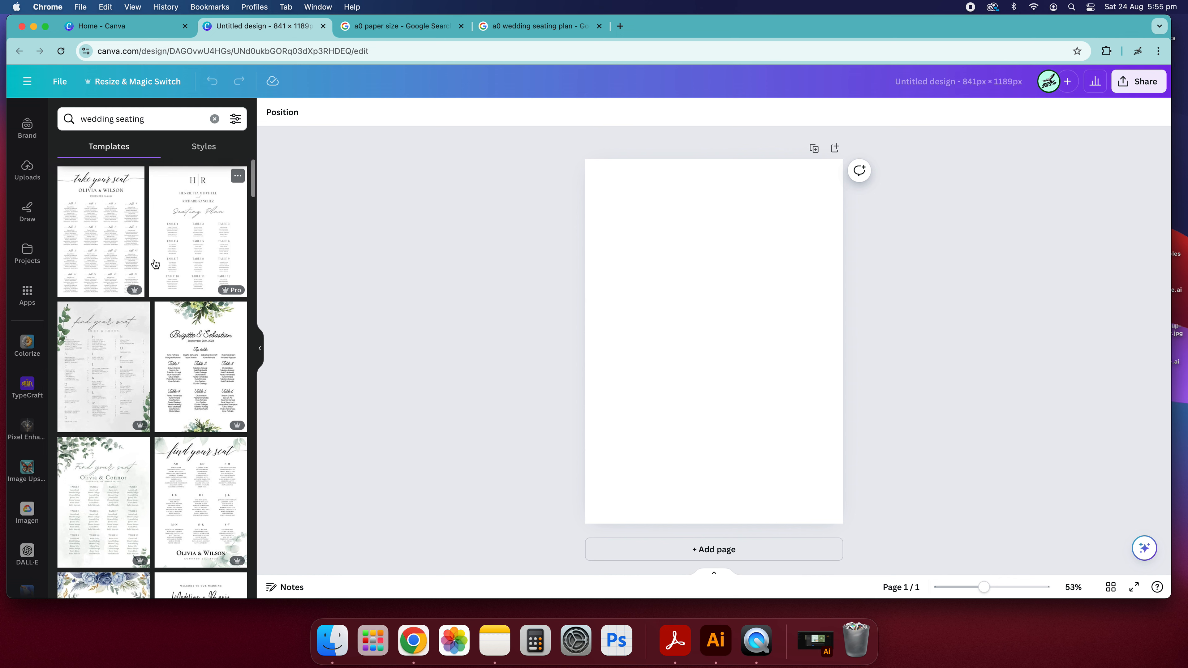
{"action": "left_click", "coordinate": [205, 266]}
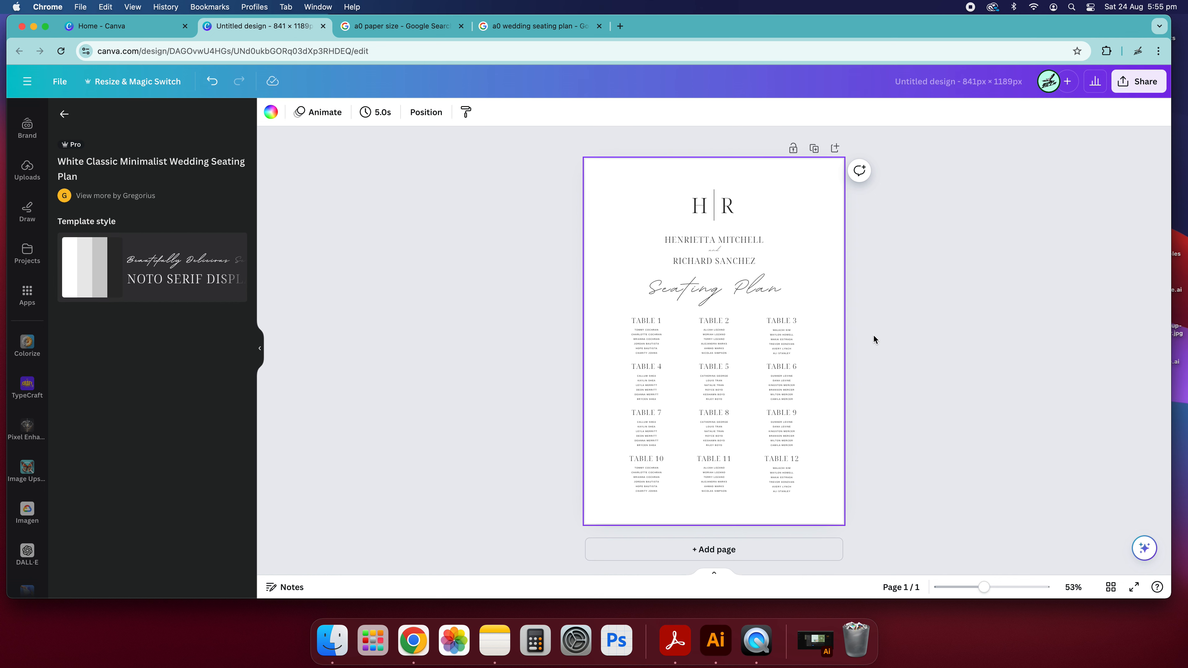
{"action": "left_click", "coordinate": [857, 370]}
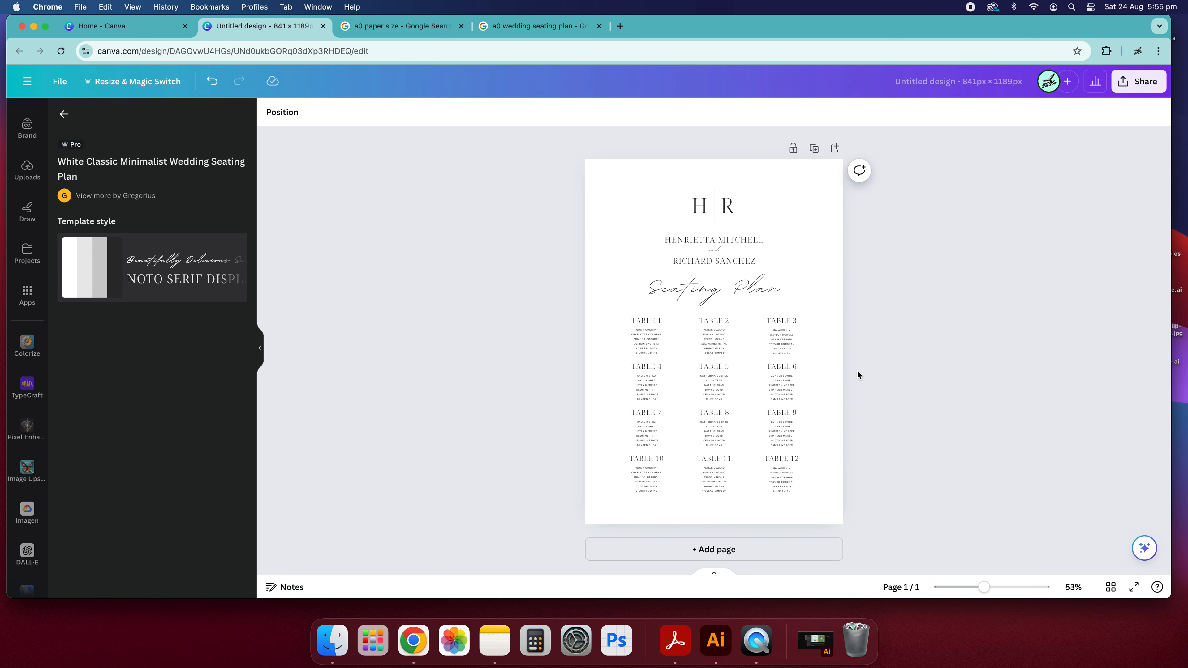
Step: Examine the guest-name blocks under the table headings, checking how Table 10's list is built as text
{"action": "key", "text": "super+equal"}
{"action": "key", "text": "super+equal"}
{"action": "key", "text": "super+equal"}
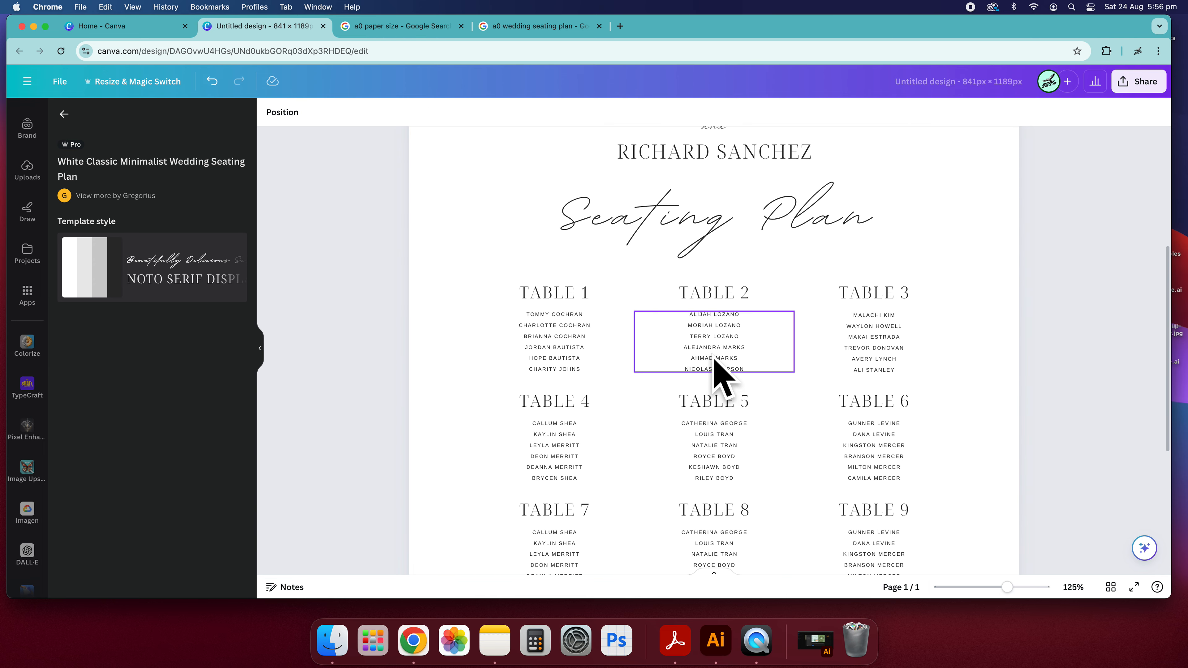
{"action": "left_click", "coordinate": [733, 349]}
{"action": "scroll", "coordinate": [736, 351], "scroll_direction": "down", "scroll_amount": 5}
{"action": "triple_click", "coordinate": [575, 412]}
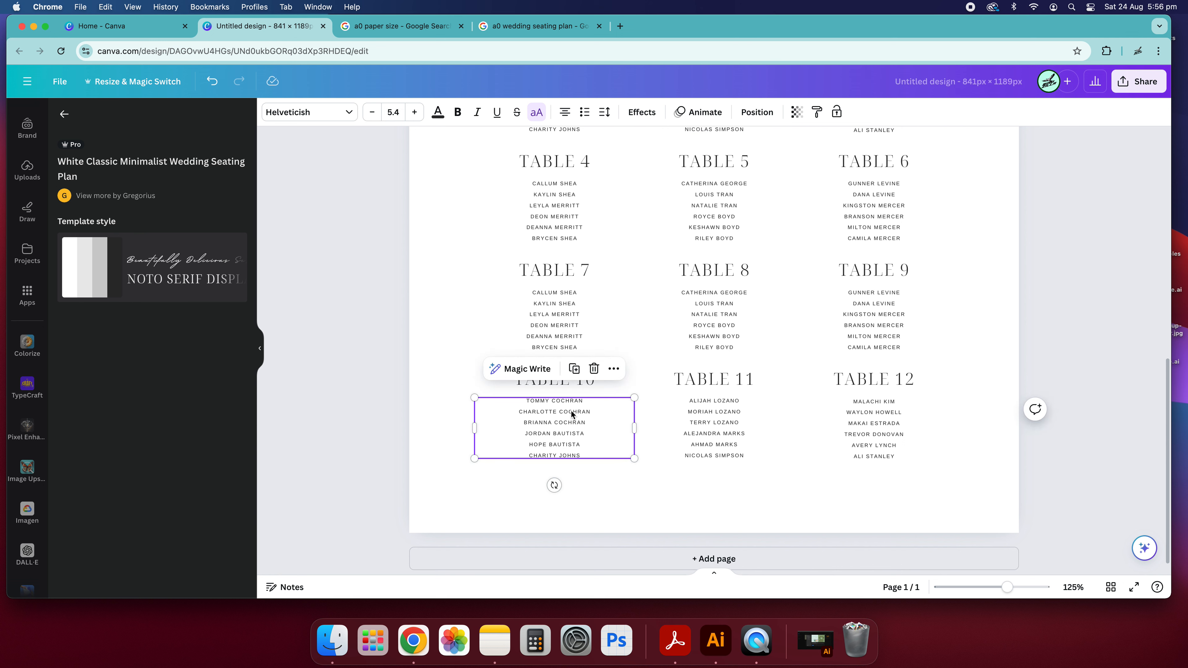
{"action": "left_click", "coordinate": [593, 422]}
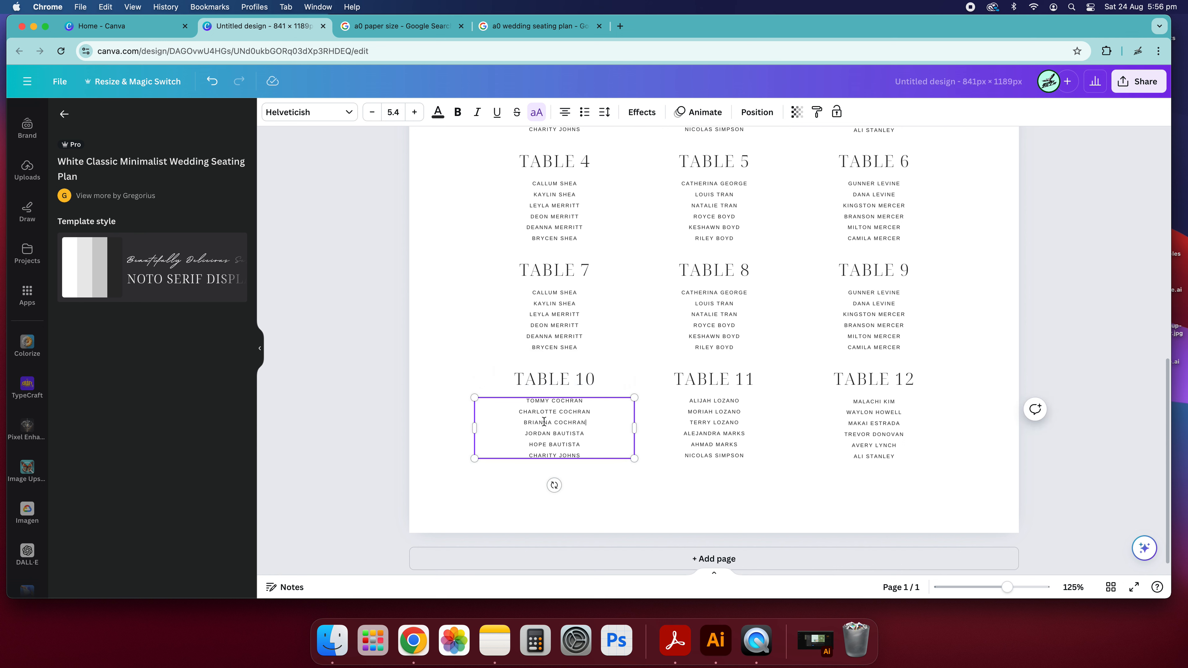
{"action": "left_click", "coordinate": [657, 483]}
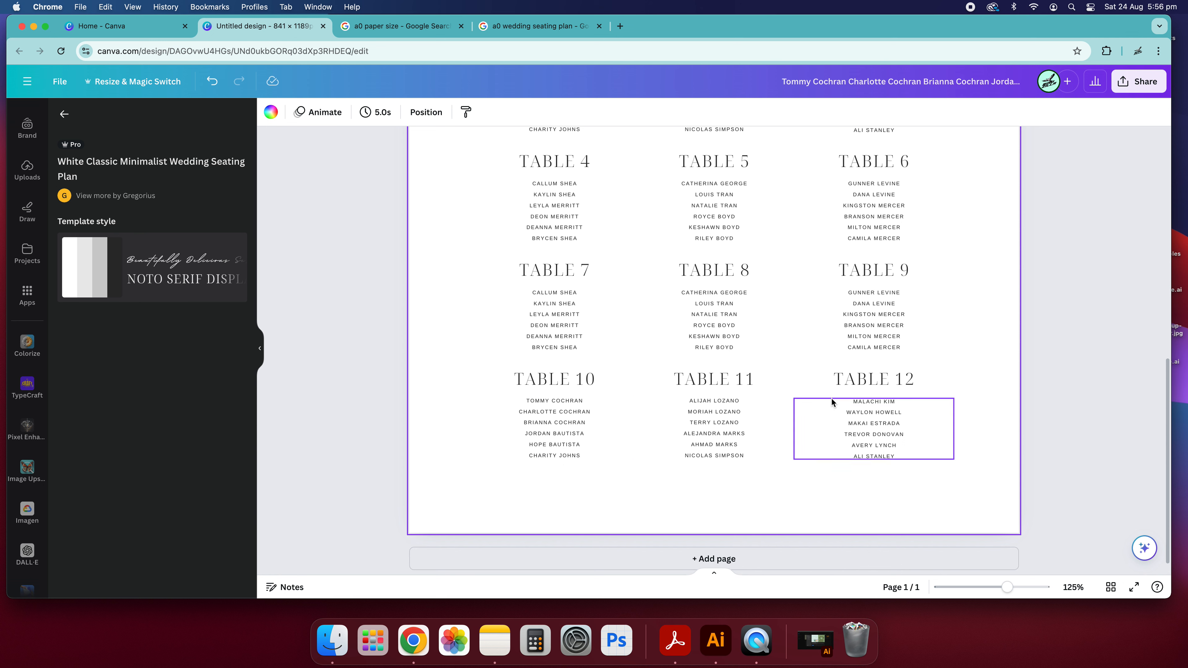
Step: Delete every guest name except the first from the Table 10 list, including the leftover empty line
{"action": "left_click", "coordinate": [535, 446]}
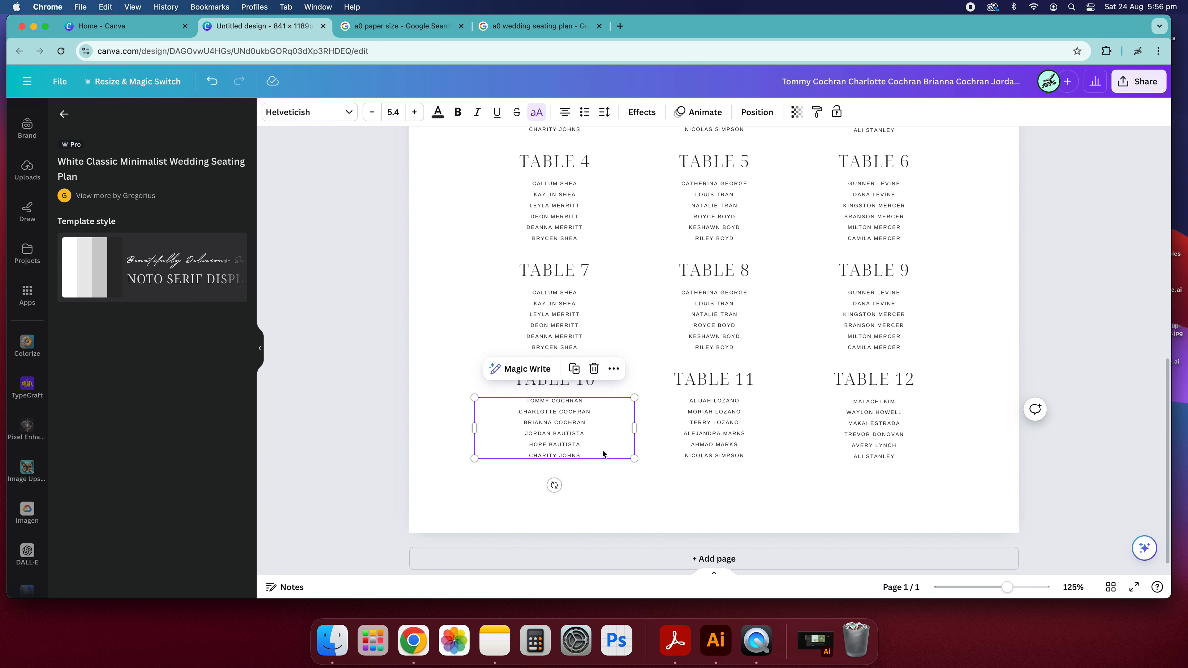
{"action": "left_click", "coordinate": [604, 488]}
{"action": "triple_click", "coordinate": [572, 432]}
{"action": "left_click_drag", "start_coordinate": [591, 453], "coordinate": [498, 411]}
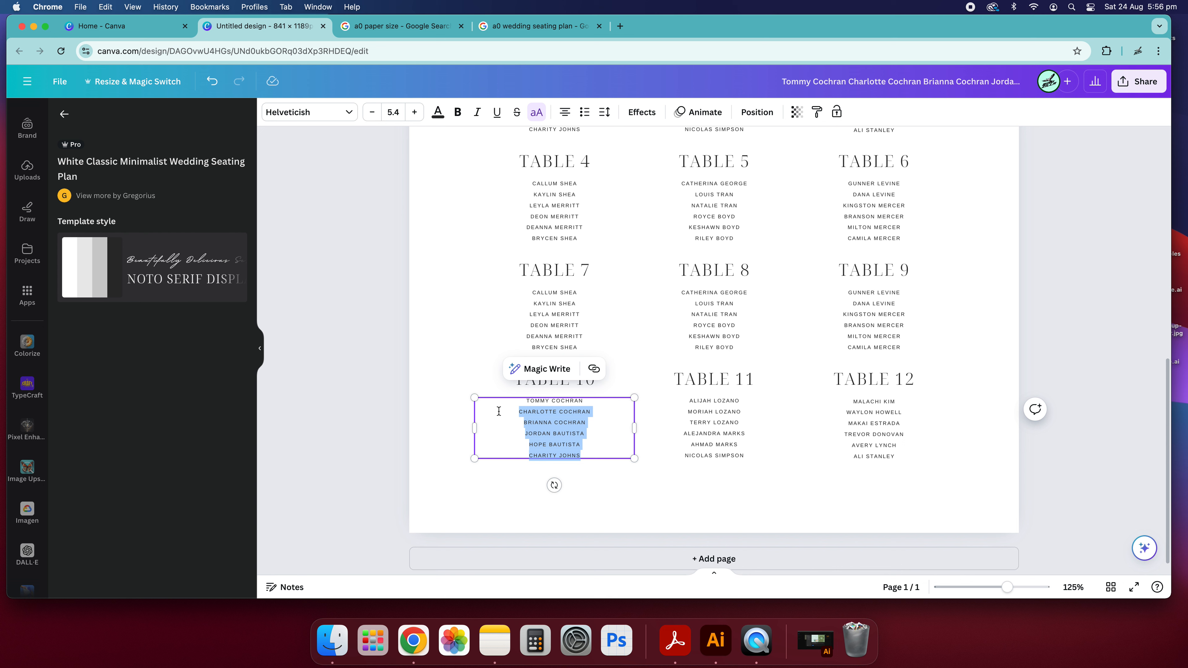
{"action": "key", "text": "BackSpace"}
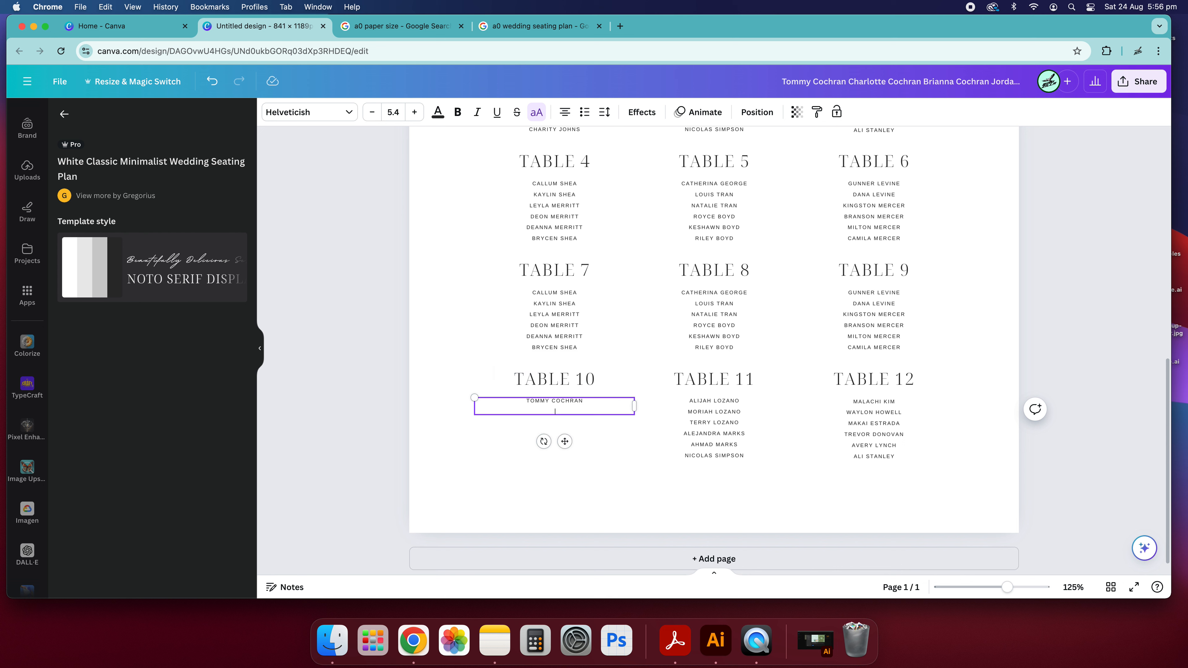
{"action": "key", "text": "BackSpace"}
Step: Duplicate Table 10's single guest-name text box and align the copy directly below the original
{"action": "left_click", "coordinate": [577, 406]}
{"action": "left_click", "coordinate": [571, 404]}
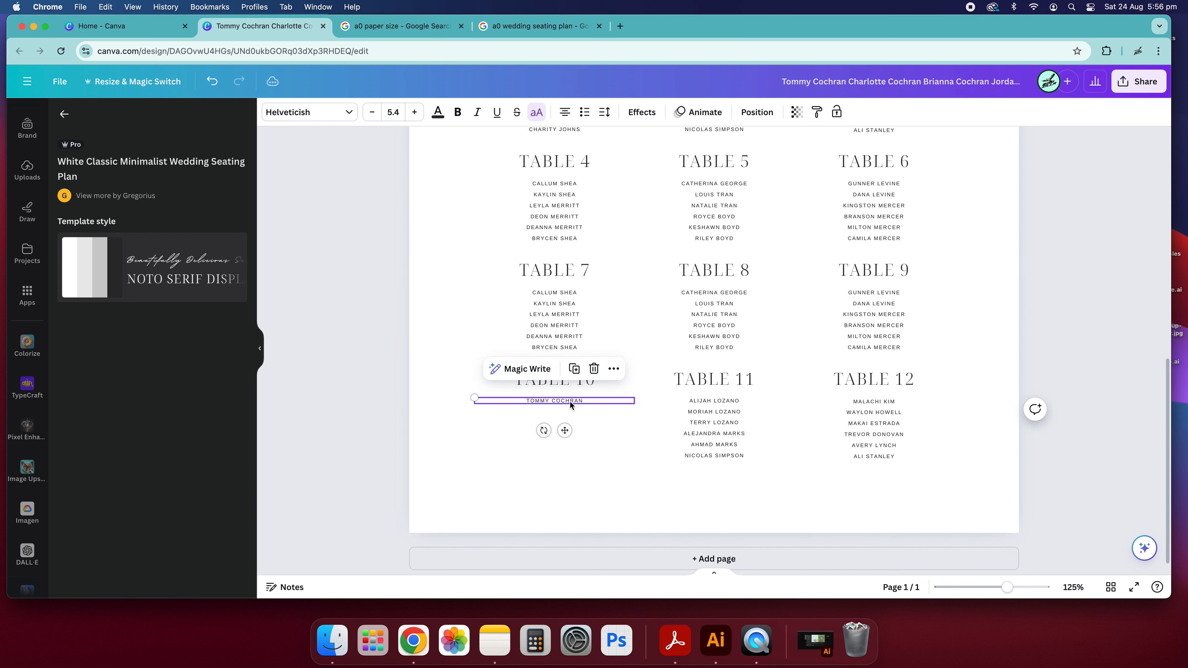
{"action": "key", "text": "super+d"}
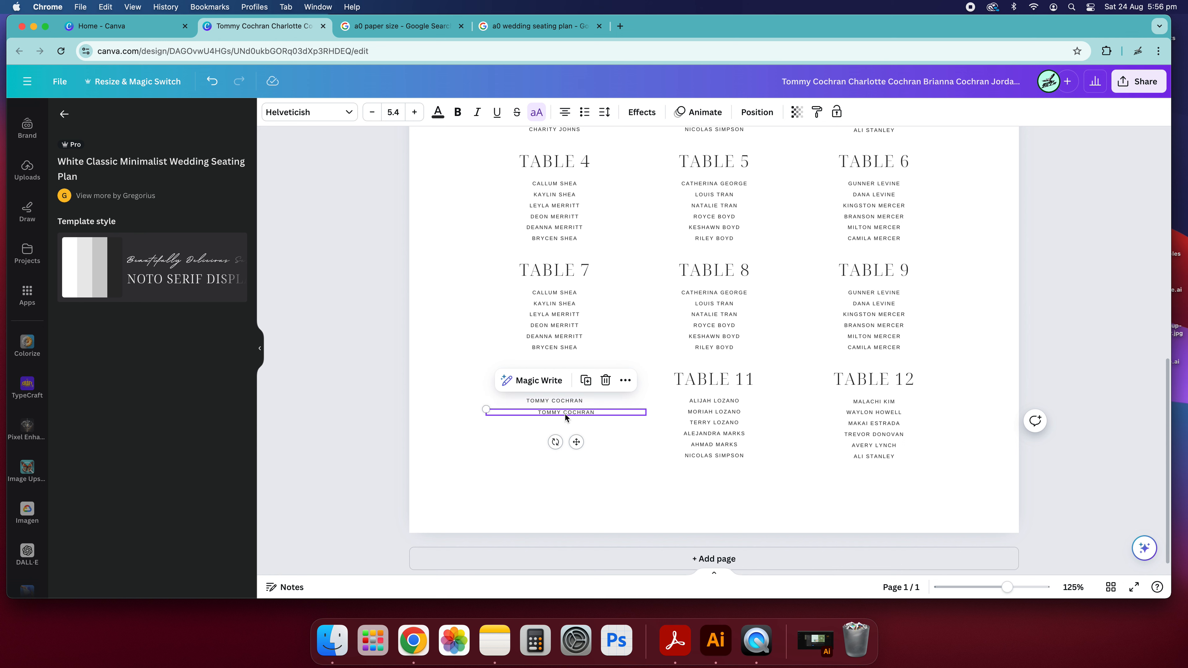
{"action": "left_click_drag", "start_coordinate": [560, 413], "coordinate": [554, 412]}
Step: Add an empty line after the name in Table 10's duplicated text box
{"action": "double_click", "coordinate": [555, 412]}
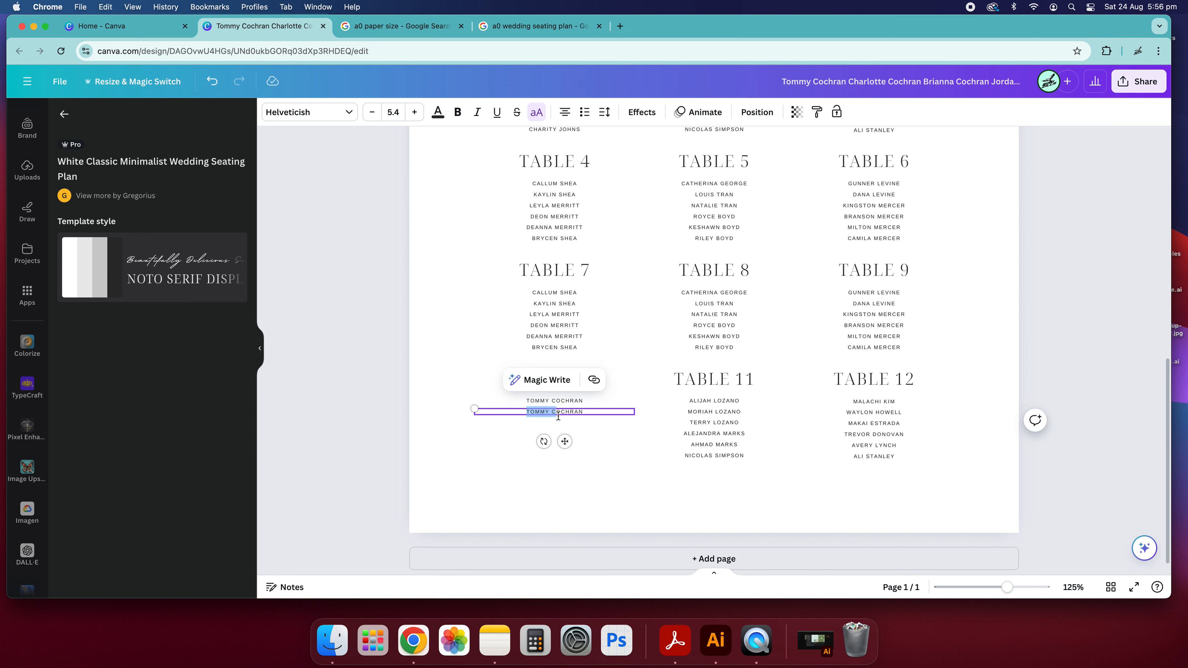
{"action": "key", "text": "super+a"}
{"action": "key", "text": "Right"}
{"action": "key", "text": "Return"}
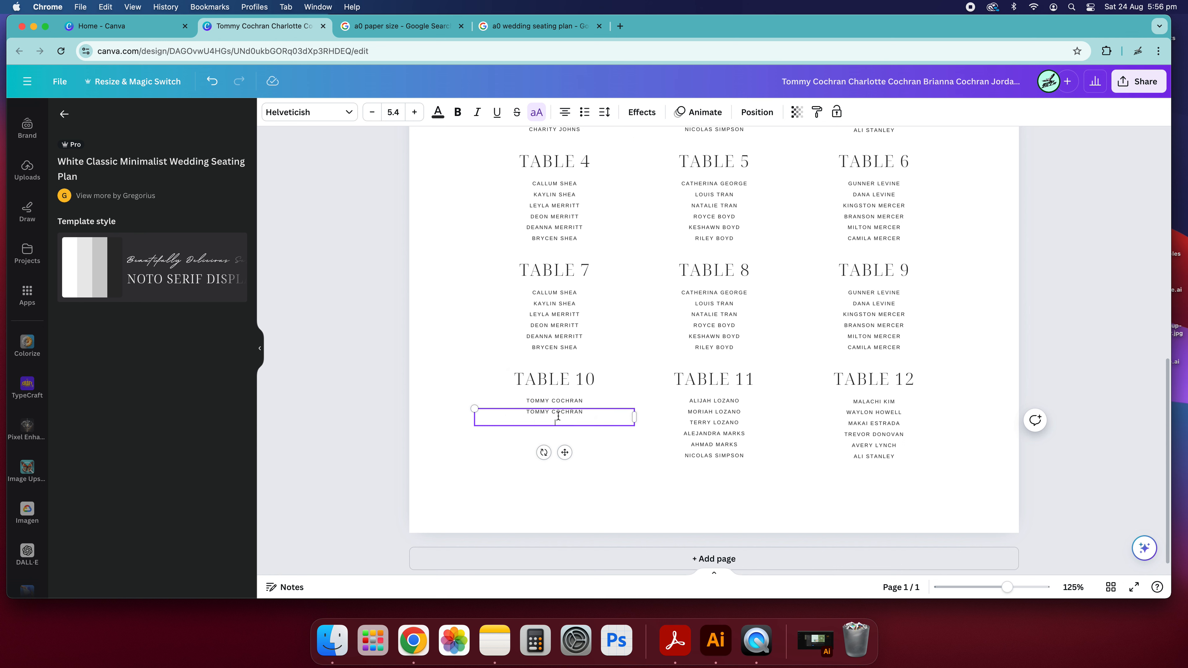
{"action": "scroll", "coordinate": [558, 416], "scroll_direction": "down", "scroll_amount": 1}
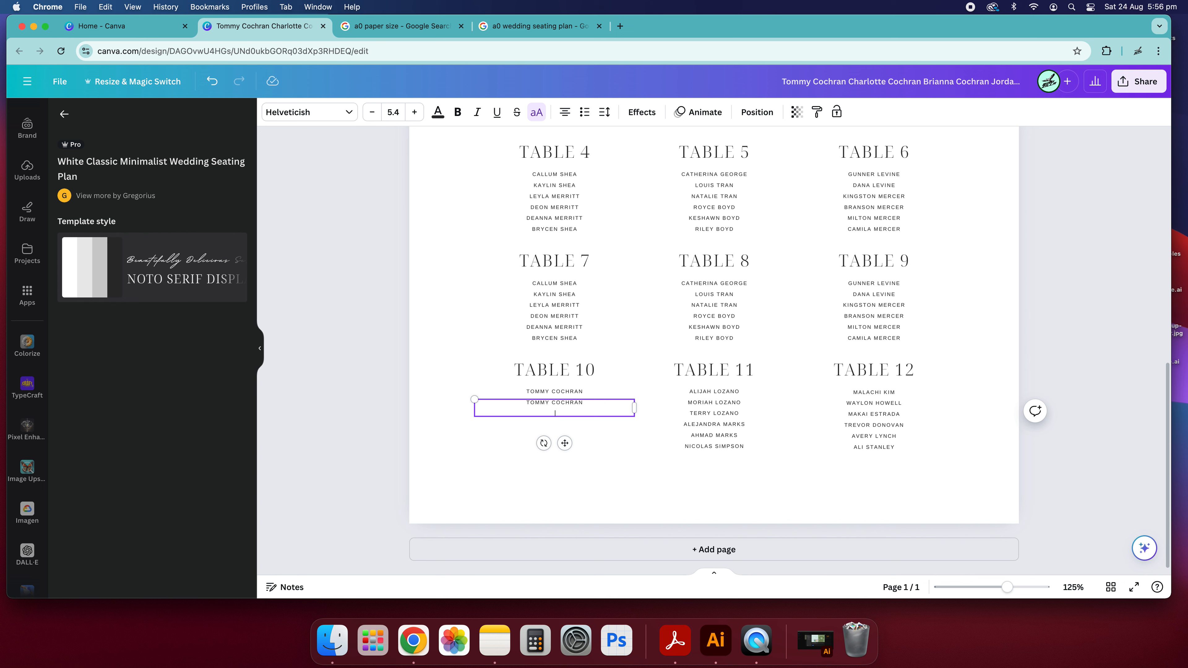
{"action": "left_click", "coordinate": [624, 438]}
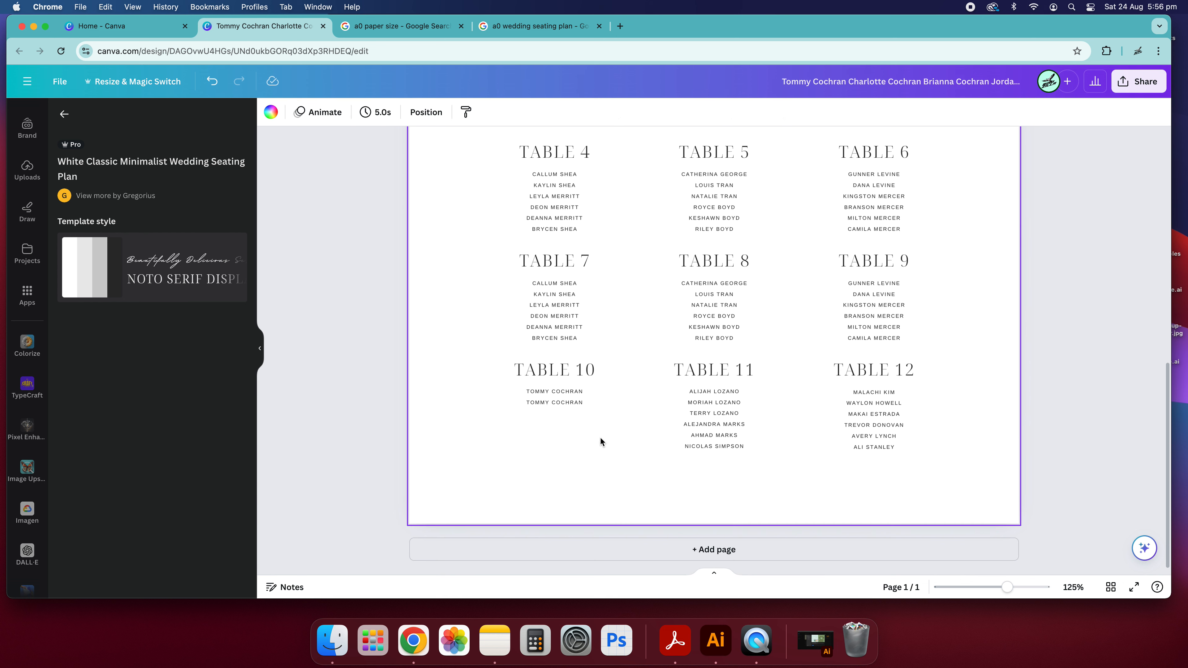
Step: Replace the duplicated name under Table 10 with a different guest's full name, leaving no extra line
{"action": "double_click", "coordinate": [546, 404]}
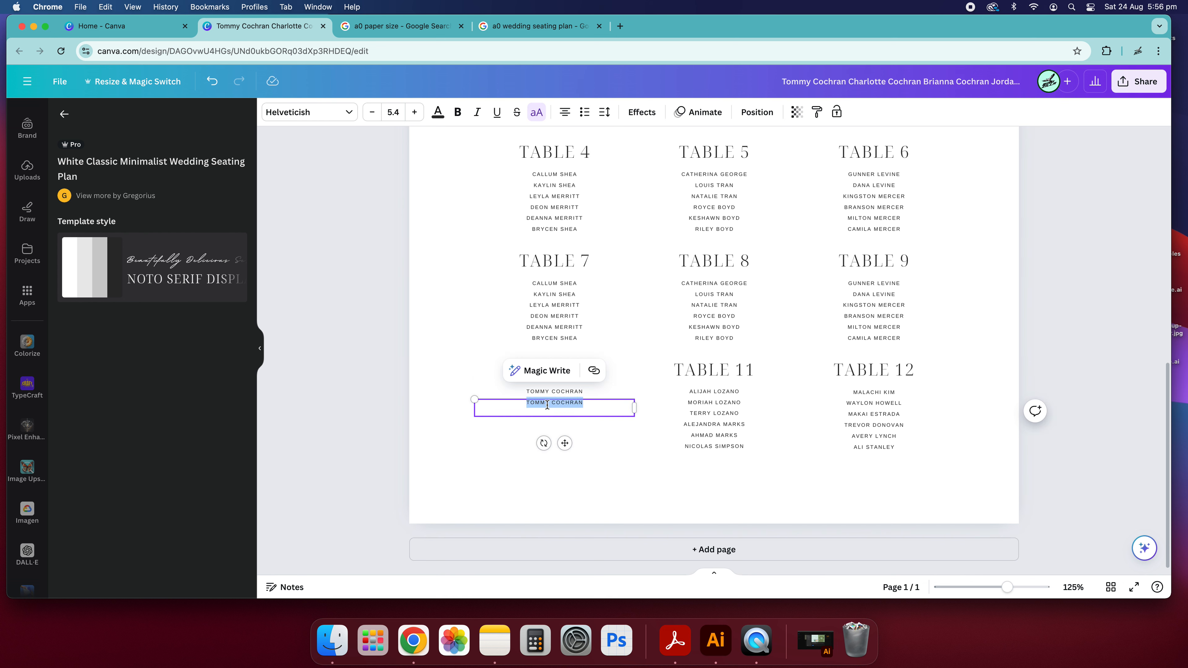
{"action": "type", "text": "TOM JON"}
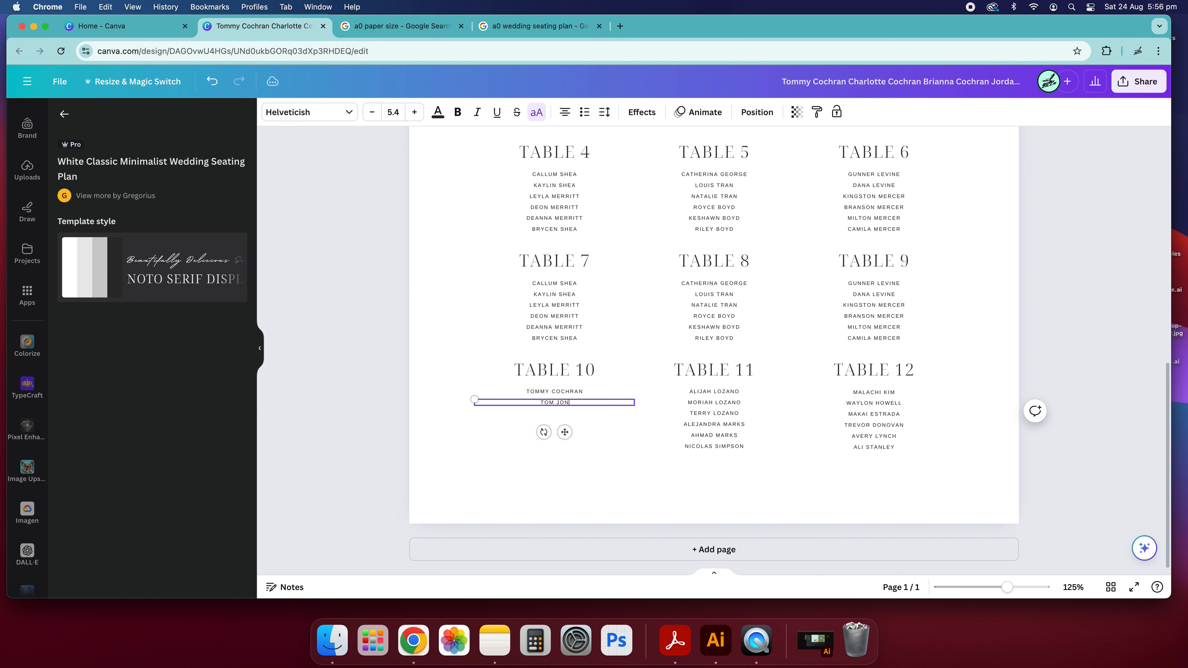
{"action": "type", "text": "ES"}
{"action": "key", "text": "Return"}
{"action": "key", "text": "BackSpace"}
{"action": "left_click", "coordinate": [678, 483]}
Step: Close the A0 paper size search page, check the reference seating chart with gold stand, and return to the Canva design
{"action": "scroll", "coordinate": [678, 486], "scroll_direction": "up", "scroll_amount": 5}
{"action": "scroll", "coordinate": [581, 313], "scroll_direction": "down", "scroll_amount": 4}
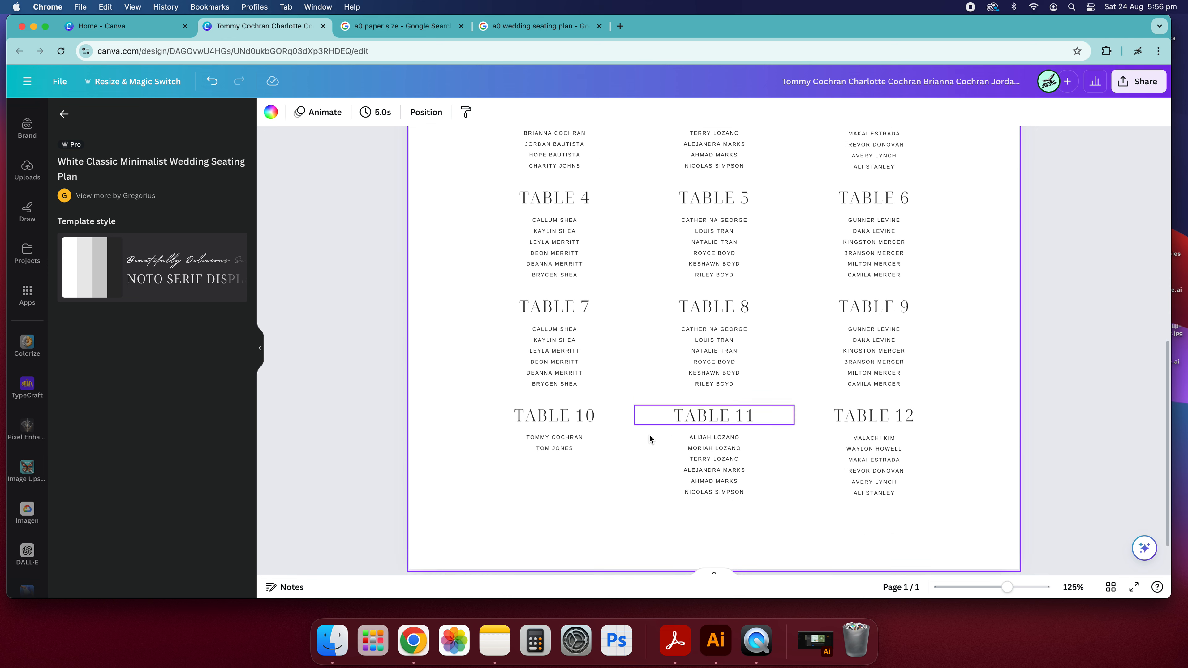
{"action": "scroll", "coordinate": [714, 360], "scroll_direction": "up", "scroll_amount": 3}
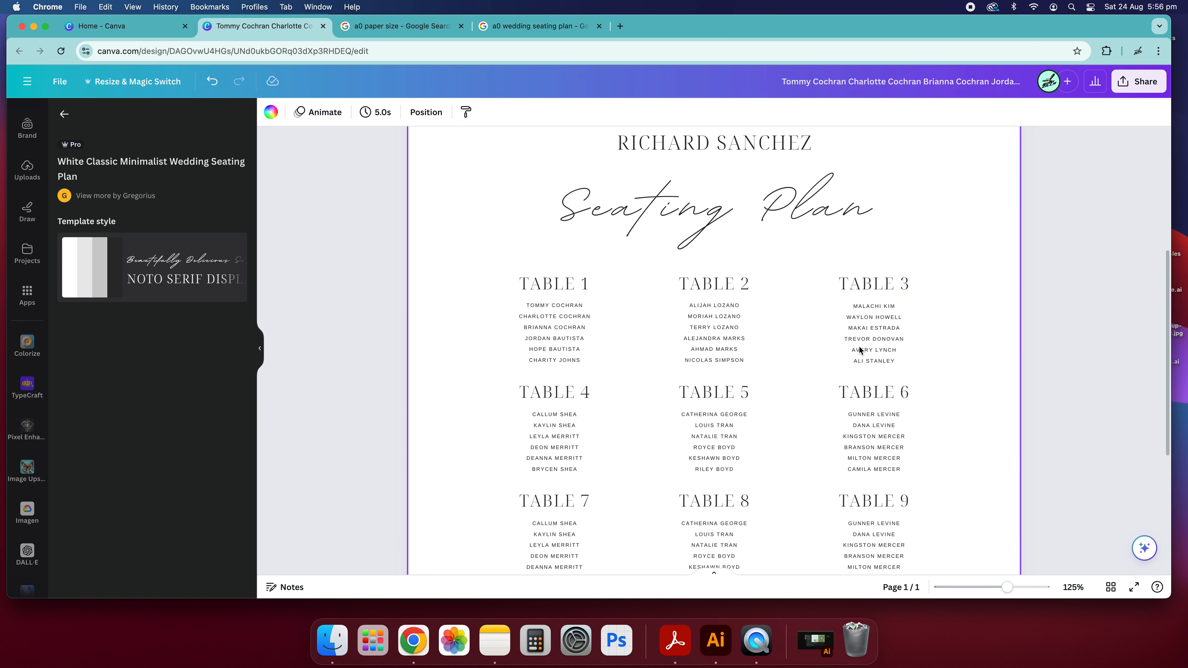
{"action": "left_click", "coordinate": [390, 28]}
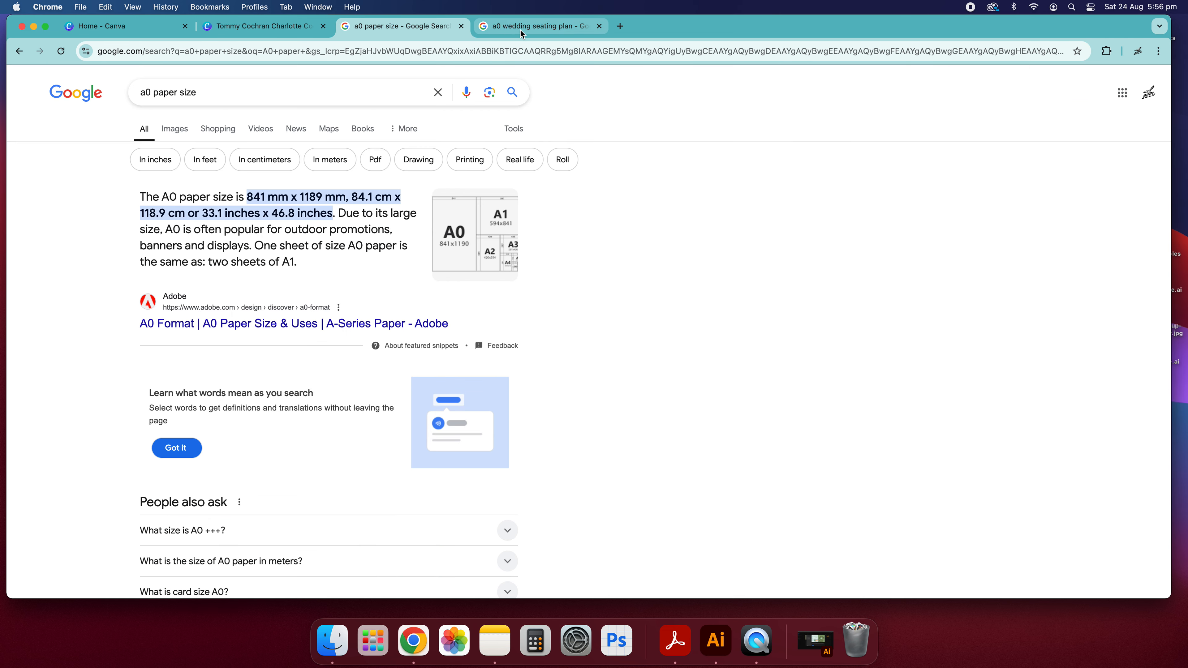
{"action": "left_click", "coordinate": [505, 27]}
{"action": "left_click", "coordinate": [461, 28]}
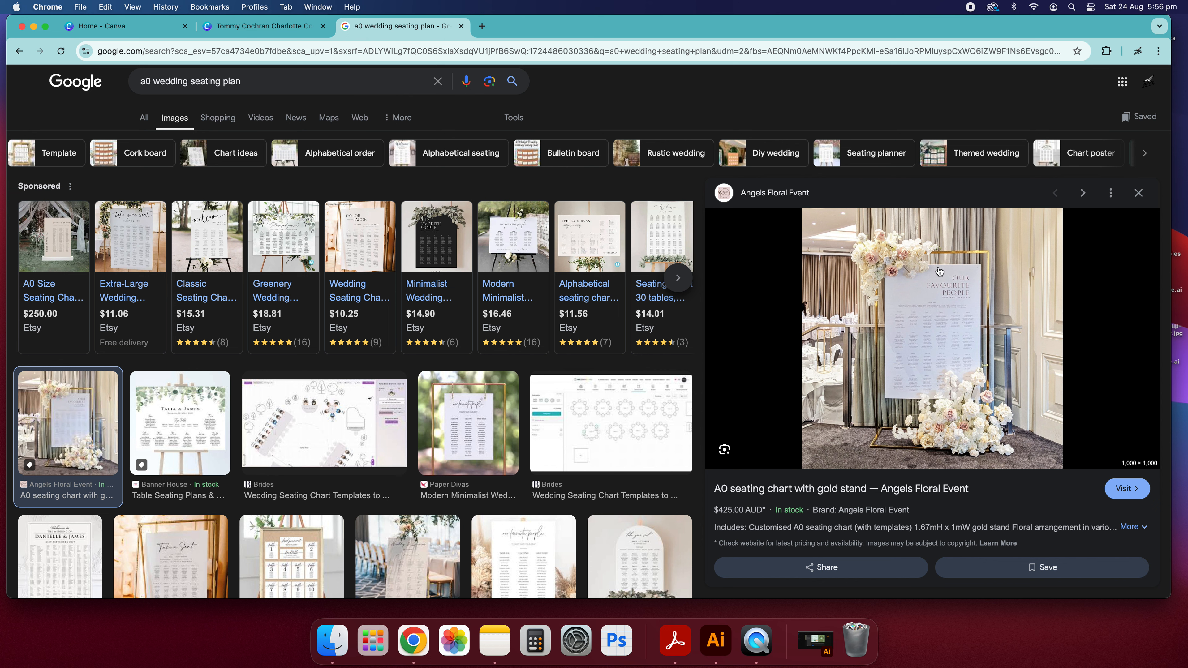
{"action": "left_click", "coordinate": [256, 28]}
Step: Right-align the text of the couple's names, the "and" and the Seating Plan title, and align these four elements to their right edge
{"action": "scroll", "coordinate": [848, 355], "scroll_direction": "up", "scroll_amount": 3}
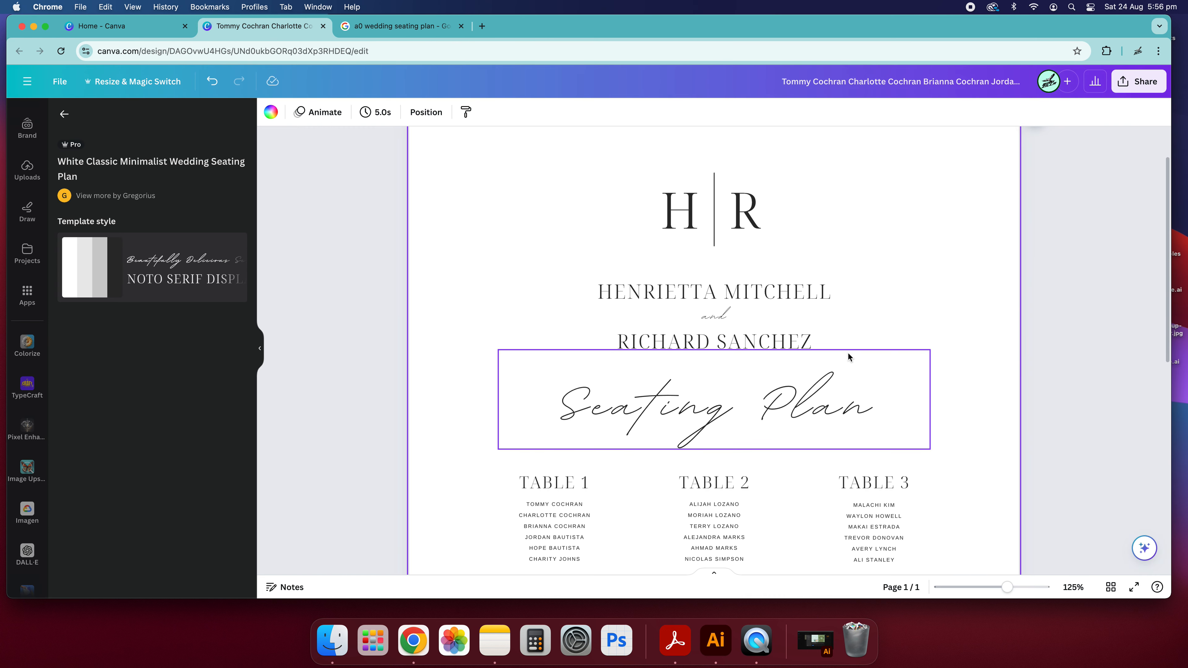
{"action": "scroll", "coordinate": [848, 357], "scroll_direction": "down", "scroll_amount": 5}
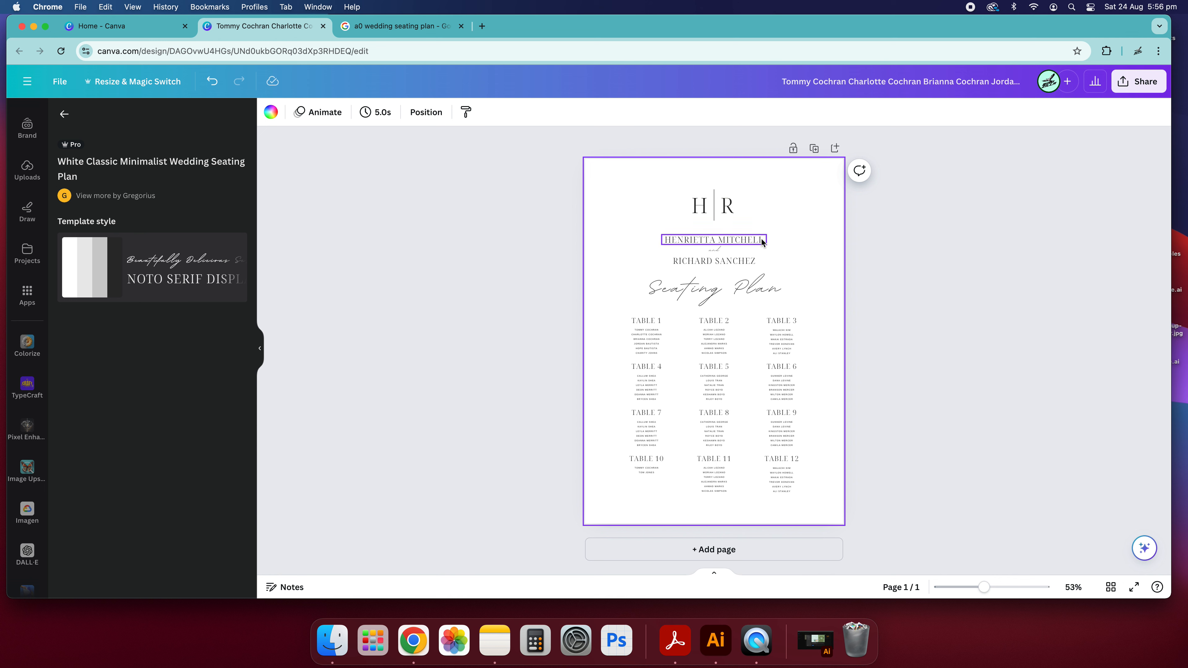
{"action": "left_click", "coordinate": [786, 293]}
{"action": "left_click", "coordinate": [747, 242], "text": "shift"}
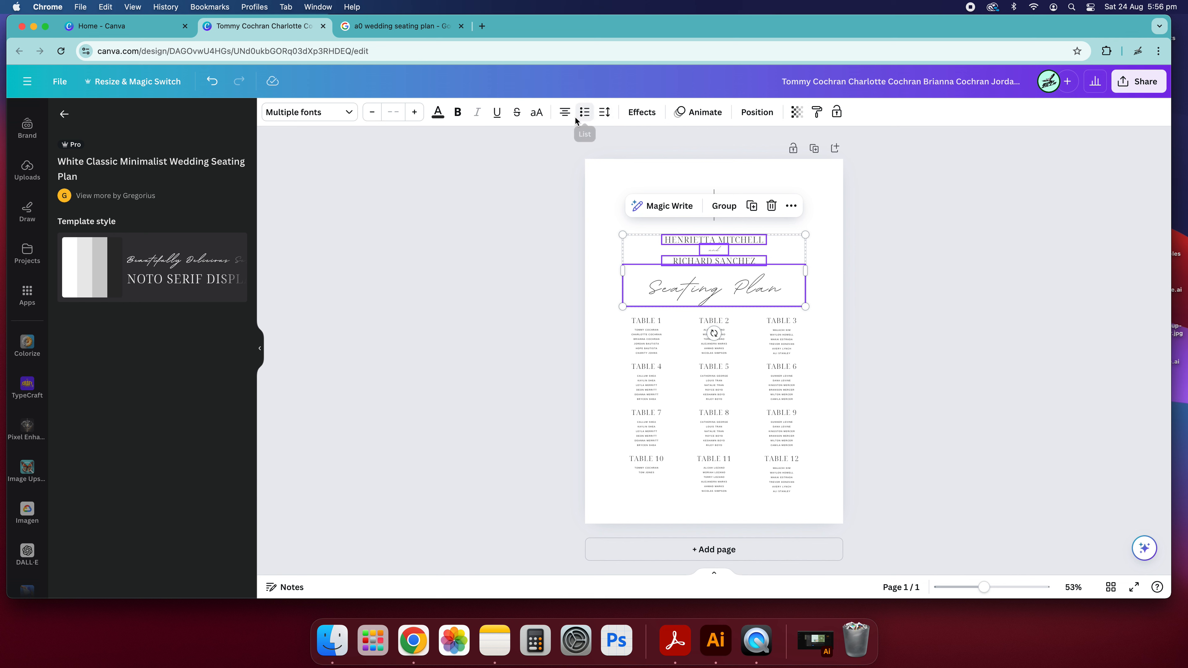
{"action": "left_click", "coordinate": [565, 114]}
{"action": "left_click", "coordinate": [566, 114]}
{"action": "left_click", "coordinate": [757, 112]}
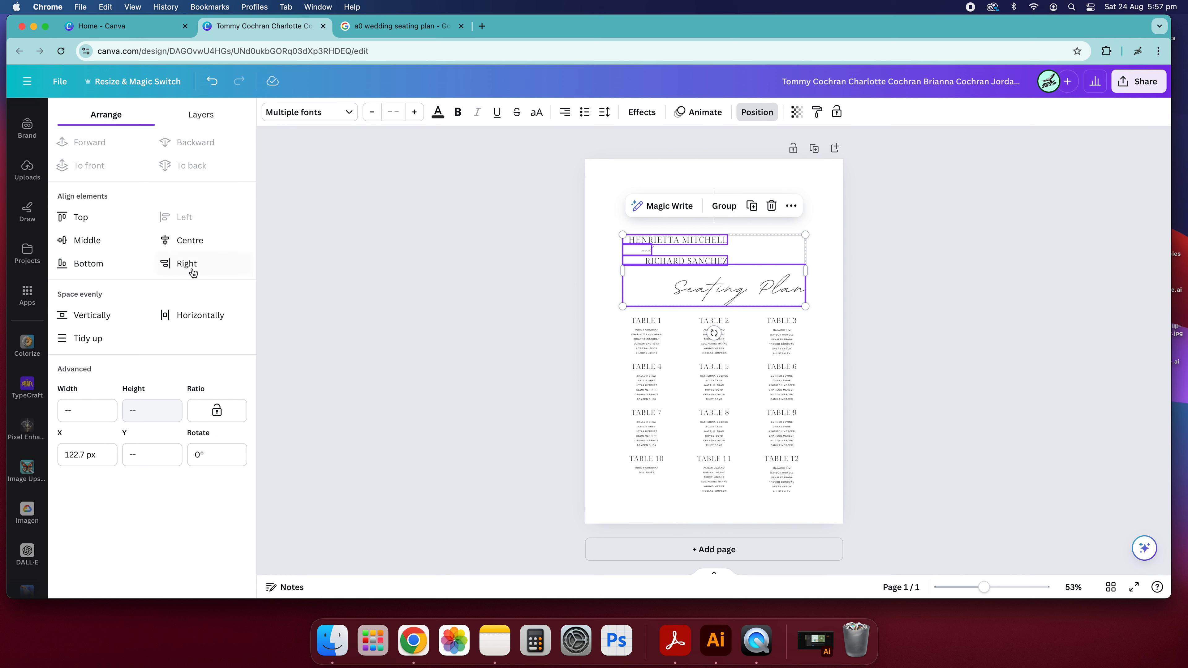
{"action": "left_click", "coordinate": [204, 263]}
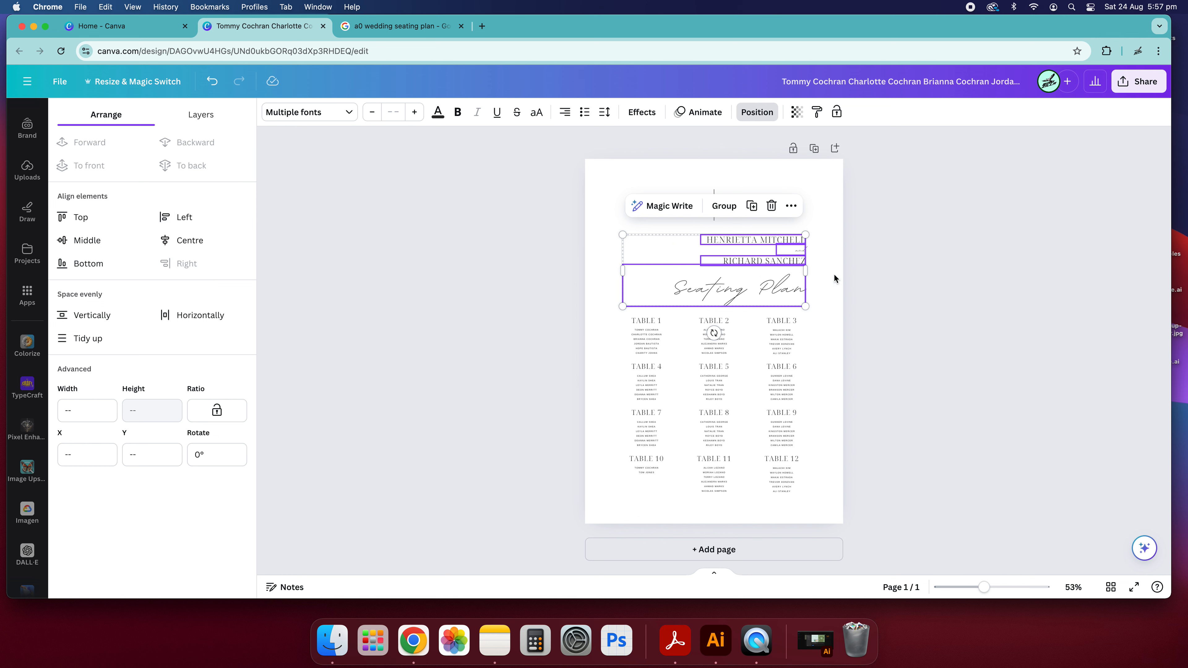
Step: Move the names and Seating Plan title block up, and shift the H | R monogram to line up with its right edge
{"action": "left_click_drag", "start_coordinate": [792, 264], "coordinate": [794, 249]}
{"action": "left_click_drag", "start_coordinate": [794, 249], "coordinate": [794, 249]}
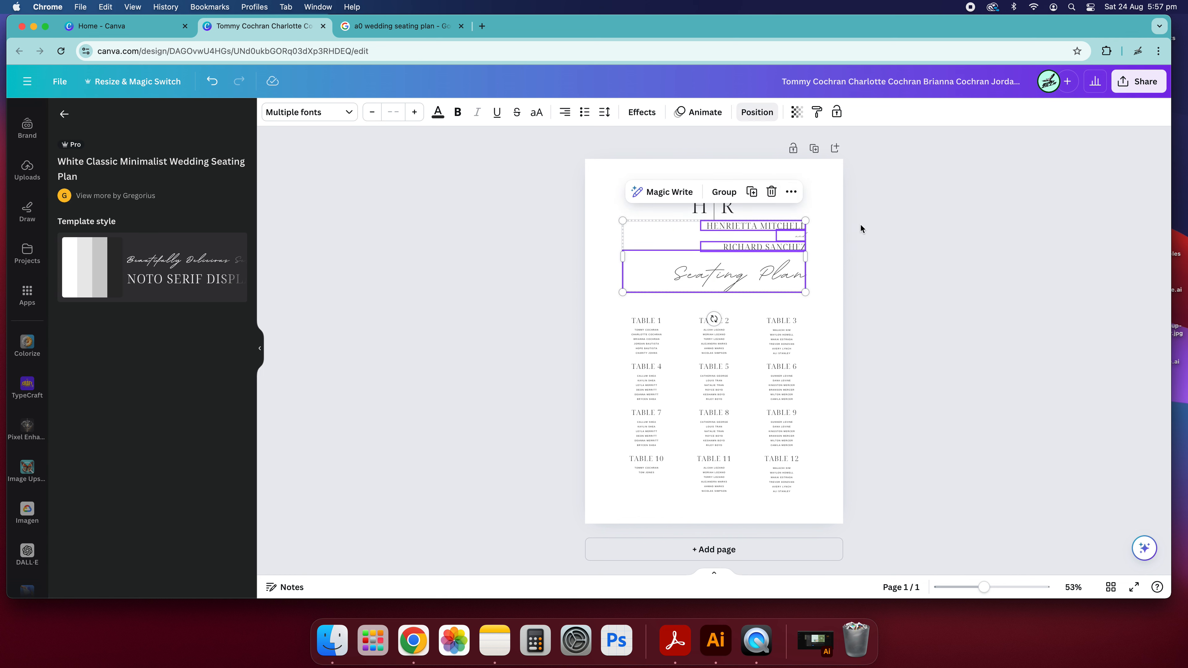
{"action": "left_click", "coordinate": [657, 145]}
{"action": "left_click_drag", "start_coordinate": [645, 175], "coordinate": [797, 186]}
{"action": "left_click", "coordinate": [960, 286]}
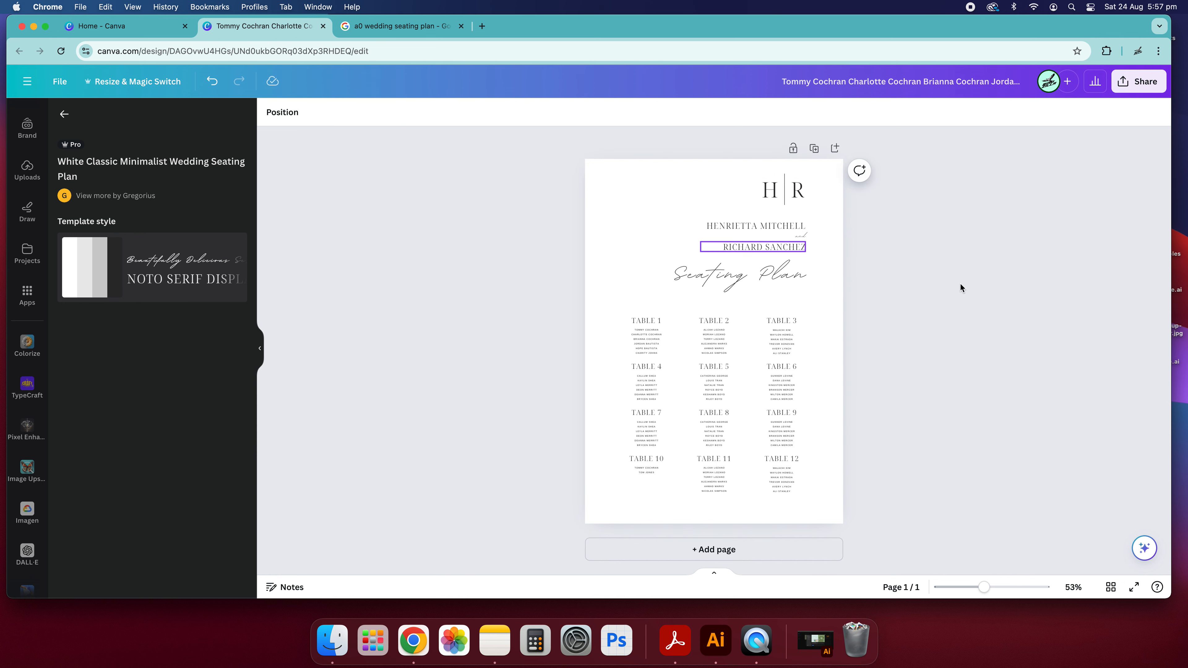
Step: Move all twelve tables with their guest lists slightly up, closer to the Seating Plan title
{"action": "left_click_drag", "start_coordinate": [883, 506], "coordinate": [479, 298]}
{"action": "left_click_drag", "start_coordinate": [710, 342], "coordinate": [710, 331]}
{"action": "left_click", "coordinate": [933, 127]}
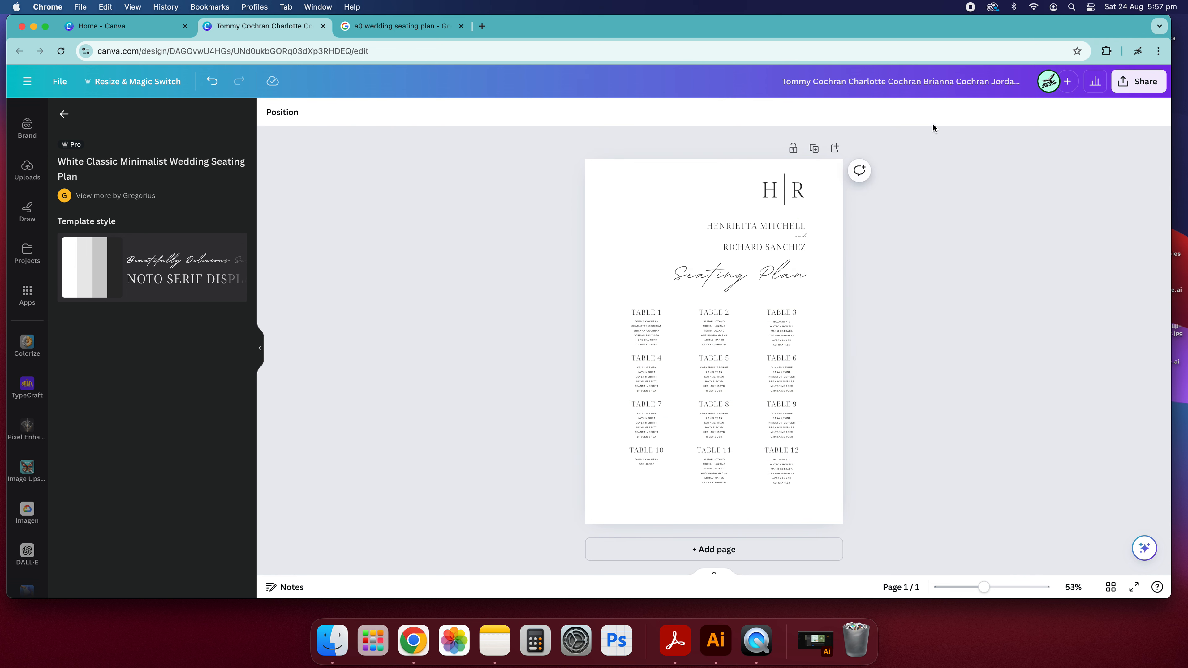
{"action": "left_click", "coordinate": [724, 275]}
{"action": "left_click", "coordinate": [950, 410]}
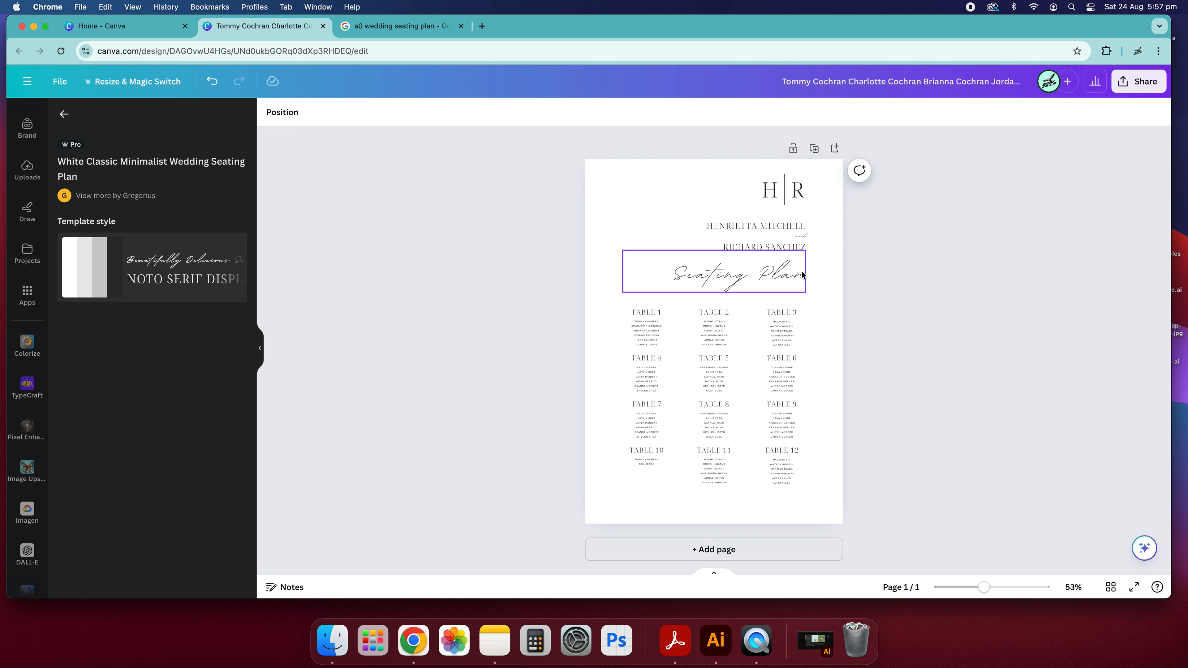
Step: Change the font of the H and R initials and both of the couple's names to Montserrat ExtraLight
{"action": "left_click", "coordinate": [797, 196]}
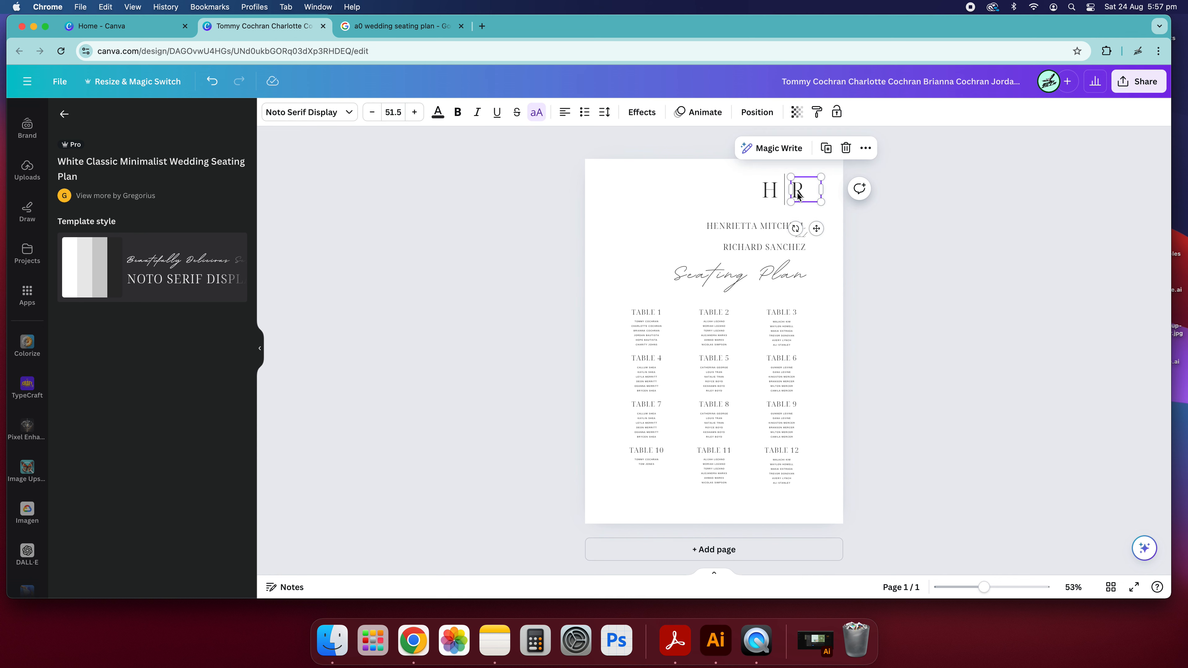
{"action": "left_click", "coordinate": [765, 196], "text": "shift"}
{"action": "left_click", "coordinate": [744, 226], "text": "shift"}
{"action": "left_click", "coordinate": [732, 249], "text": "shift"}
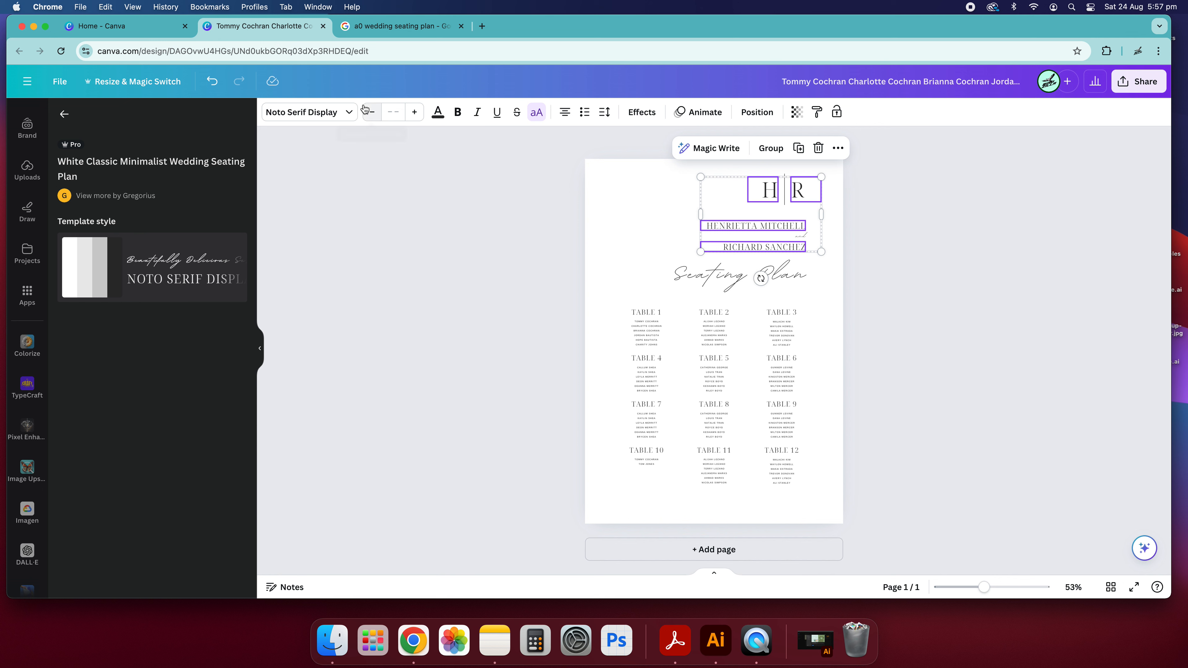
{"action": "left_click", "coordinate": [348, 112]}
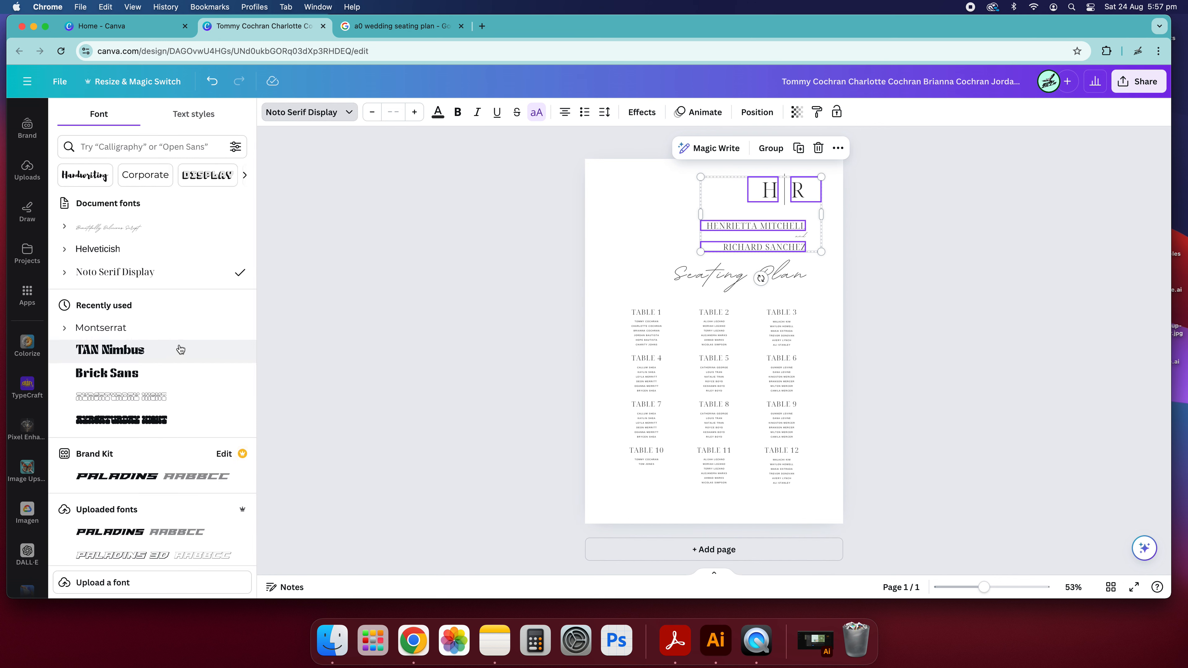
{"action": "scroll", "coordinate": [167, 353], "scroll_direction": "down", "scroll_amount": 3}
{"action": "left_click", "coordinate": [109, 264]}
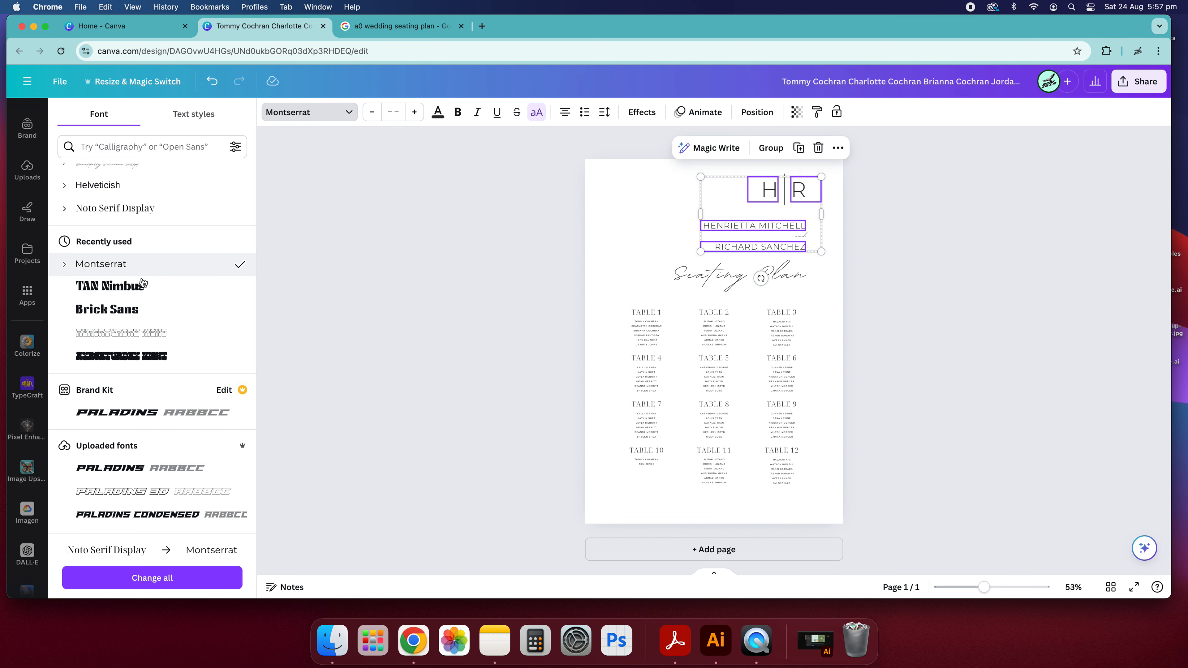
{"action": "left_click", "coordinate": [64, 265]}
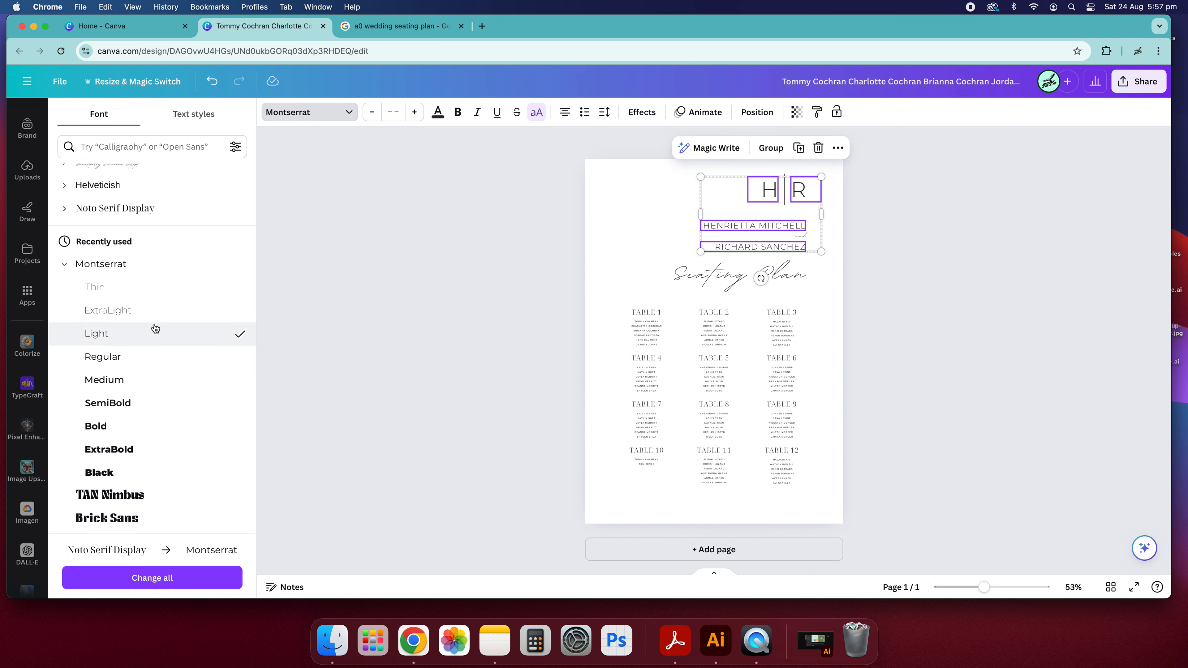
{"action": "left_click", "coordinate": [125, 311]}
{"action": "left_click", "coordinate": [449, 261]}
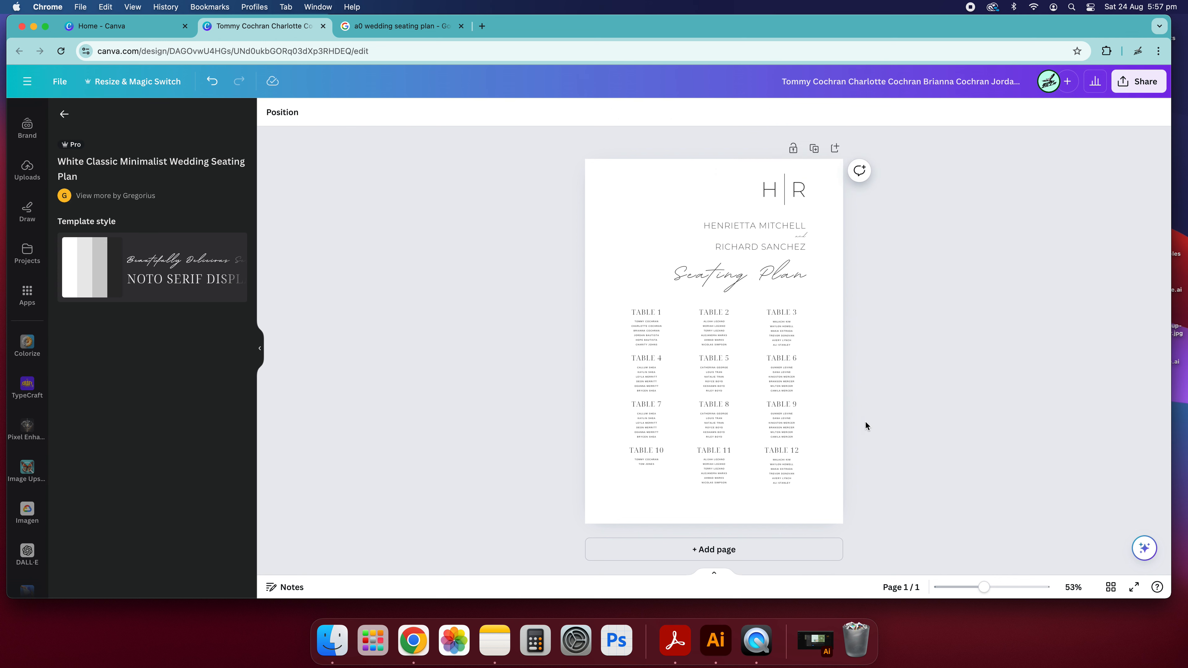
Step: Change the font of all guest-name lists under Tables 1 to 12 to Montserrat Light
{"action": "key", "text": "super+0"}
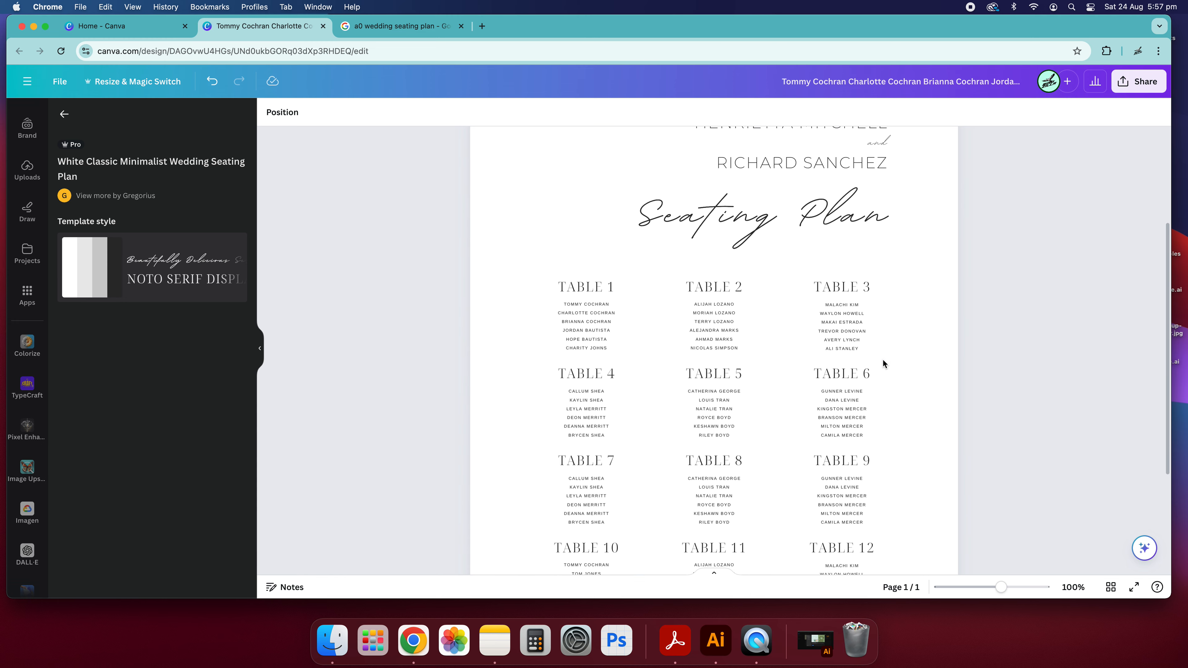
{"action": "scroll", "coordinate": [882, 362], "scroll_direction": "up", "scroll_amount": 3}
{"action": "scroll", "coordinate": [882, 360], "scroll_direction": "down", "scroll_amount": 3}
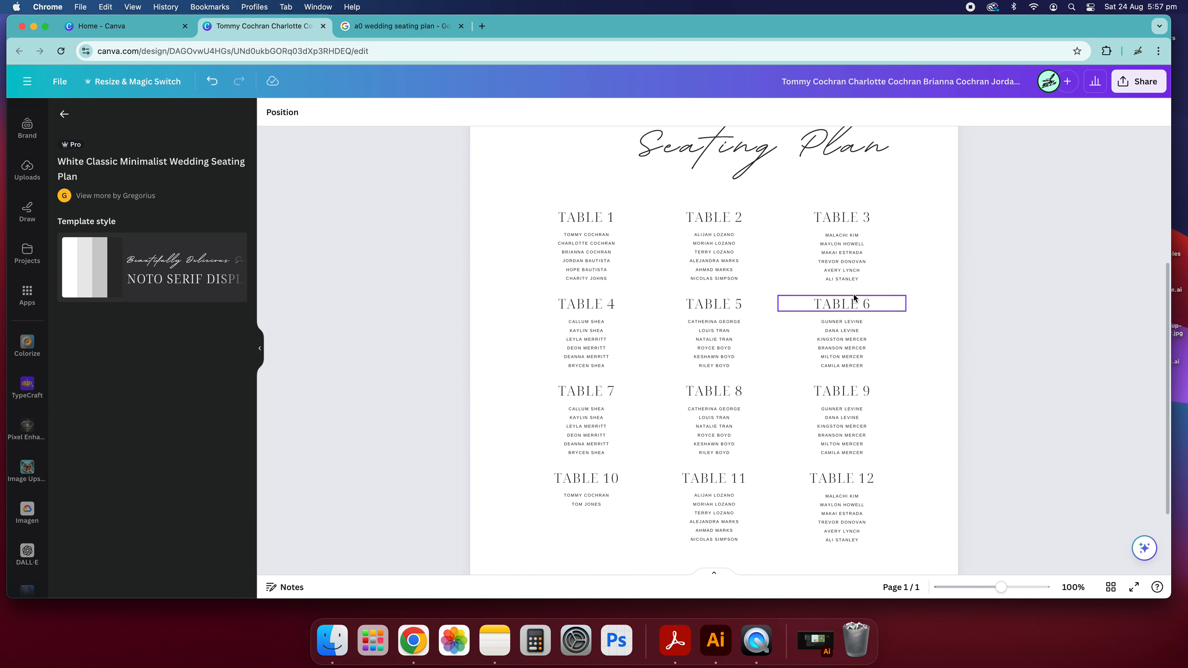
{"action": "left_click_drag", "start_coordinate": [959, 282], "coordinate": [482, 233]}
{"action": "left_click_drag", "start_coordinate": [975, 370], "coordinate": [484, 320]}
{"action": "left_click_drag", "start_coordinate": [950, 457], "coordinate": [519, 409]}
{"action": "left_click_drag", "start_coordinate": [969, 538], "coordinate": [520, 495]}
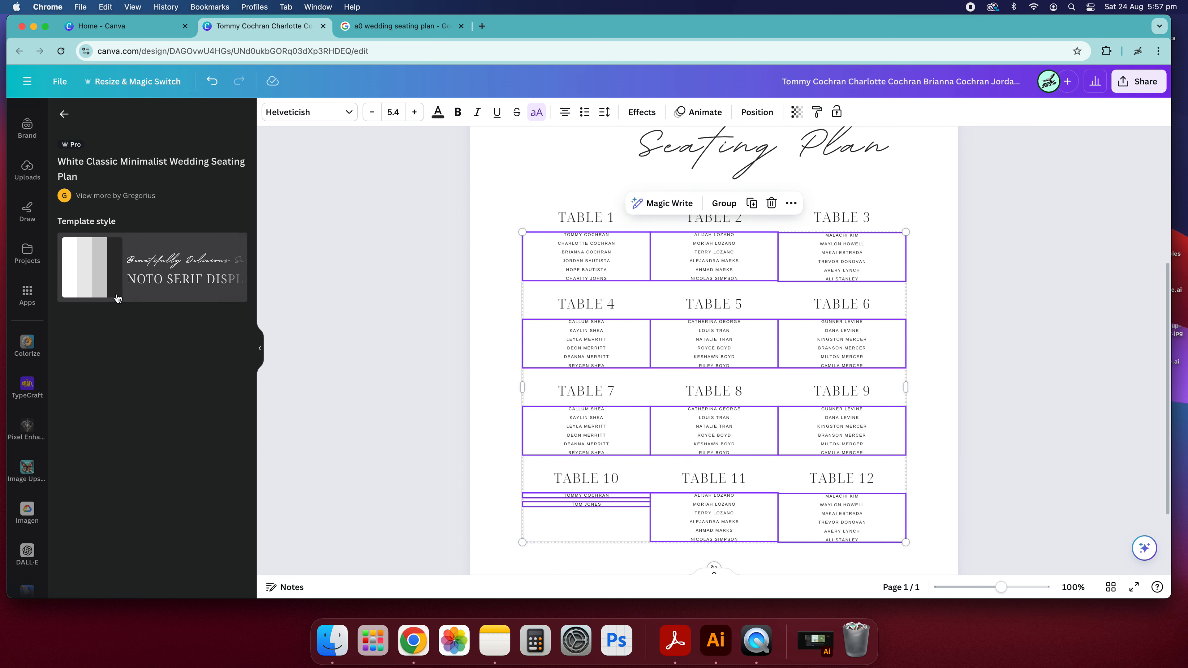
{"action": "left_click", "coordinate": [353, 116]}
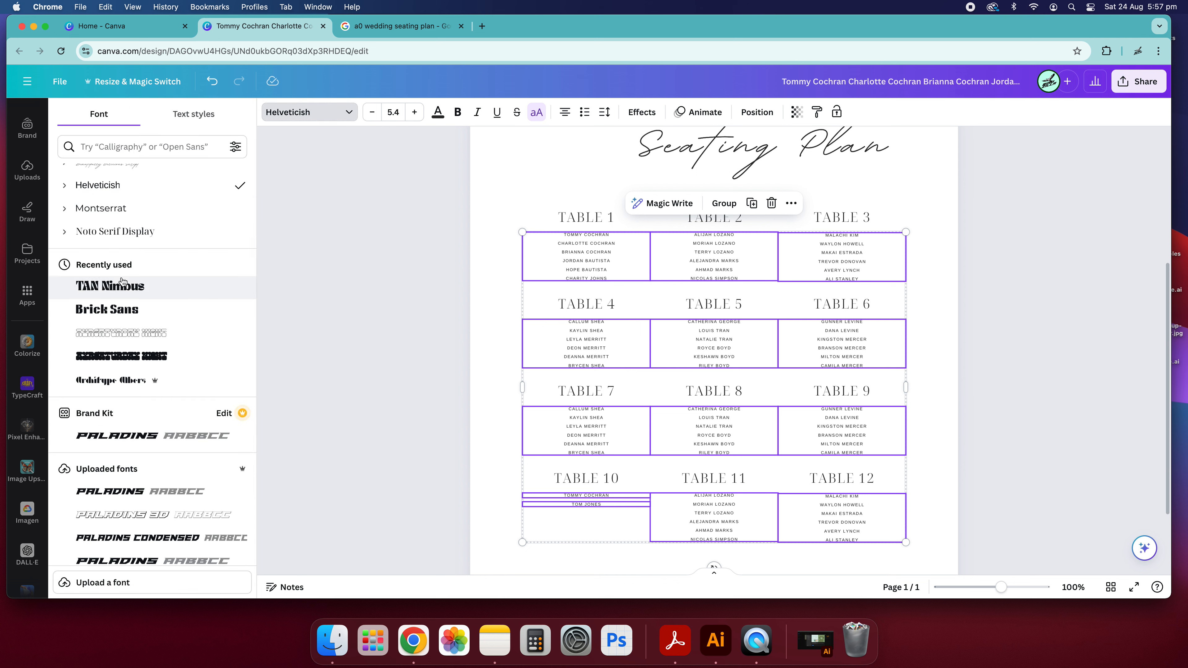
{"action": "scroll", "coordinate": [67, 214], "scroll_direction": "up", "scroll_amount": 1}
{"action": "left_click", "coordinate": [66, 216]}
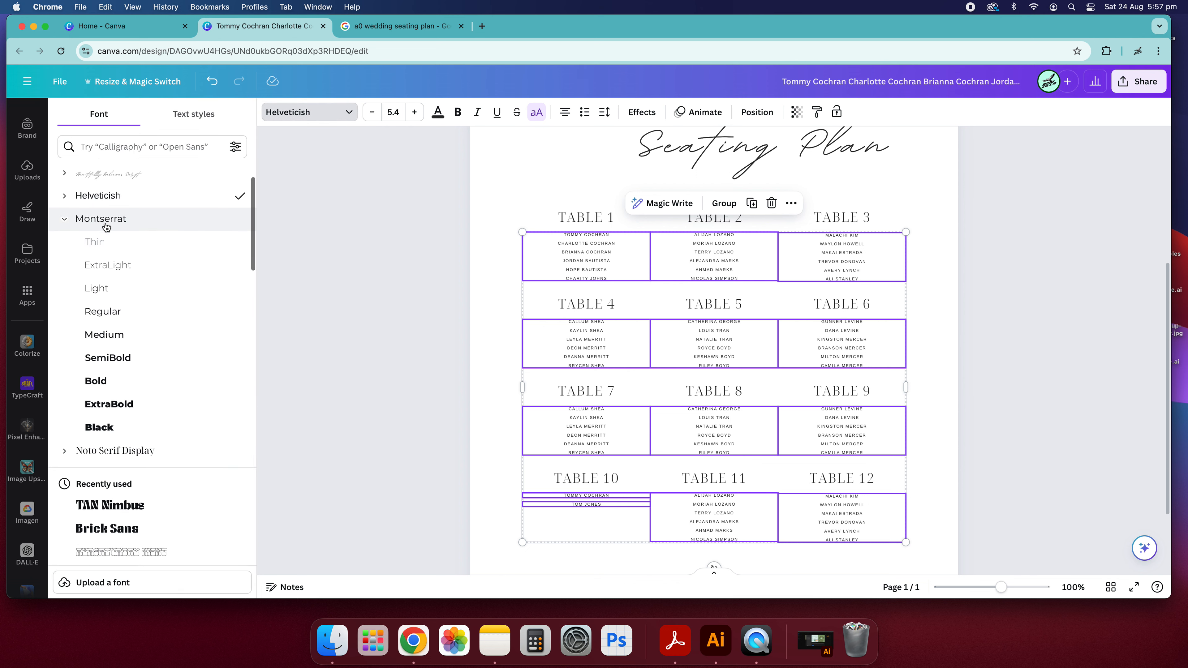
{"action": "left_click", "coordinate": [172, 288]}
{"action": "left_click", "coordinate": [383, 411]}
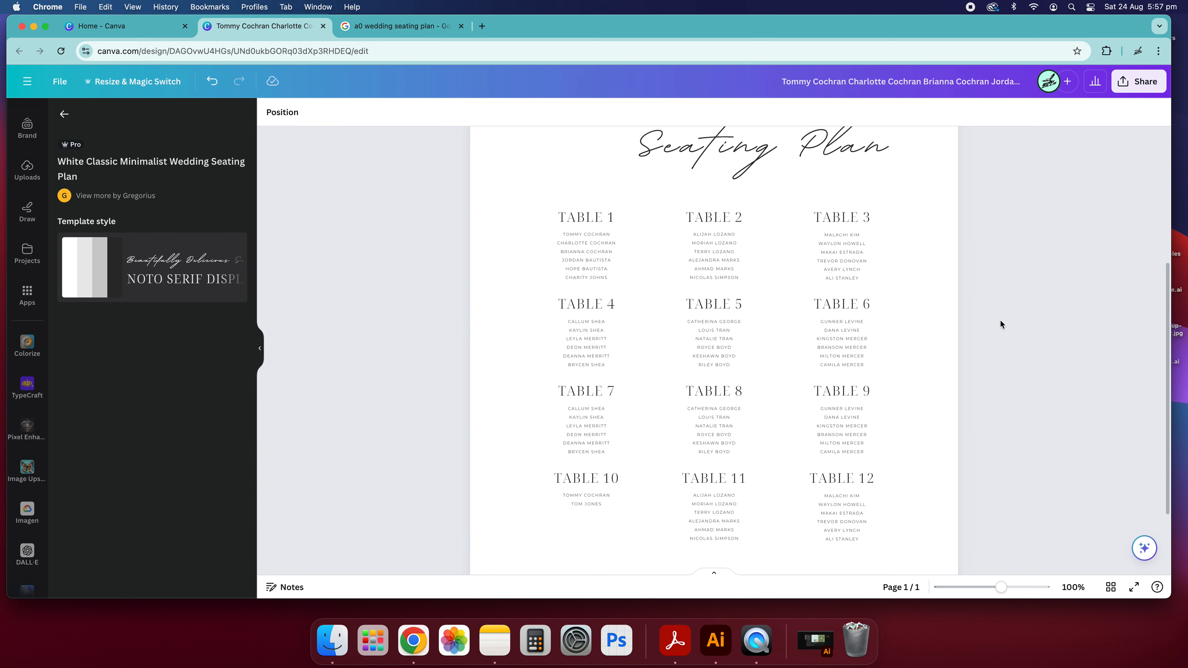
Step: Try a solid black page background
{"action": "scroll", "coordinate": [999, 321], "scroll_direction": "up", "scroll_amount": 5}
{"action": "scroll", "coordinate": [461, 218], "scroll_direction": "up", "scroll_amount": 1}
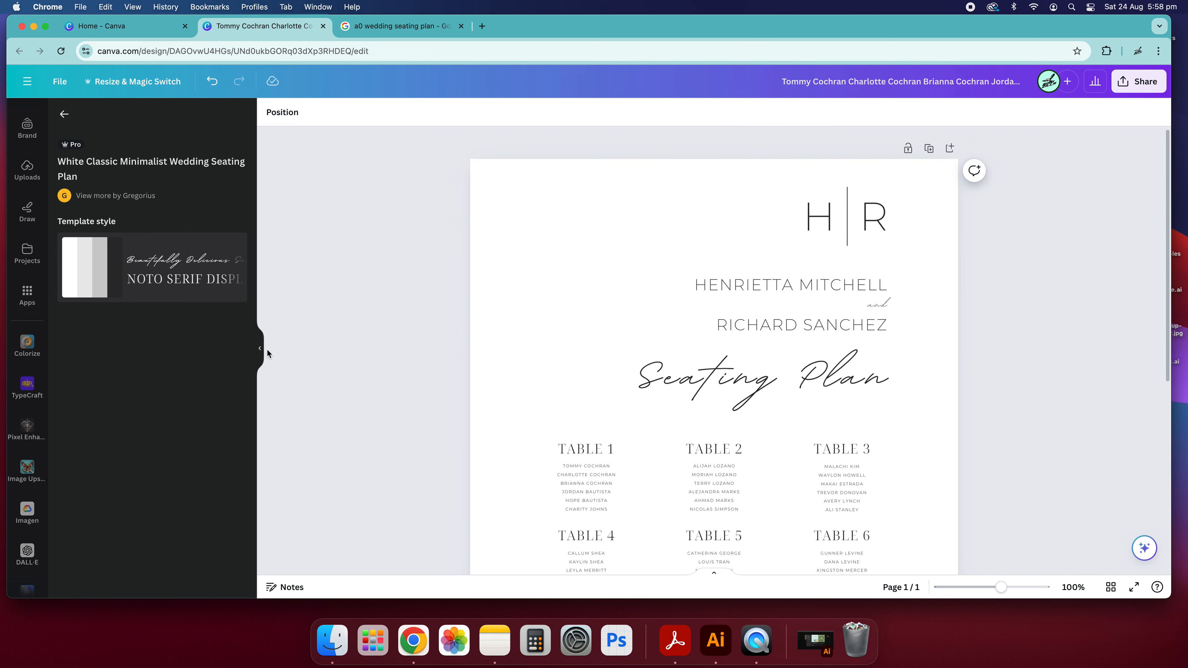
{"action": "left_click", "coordinate": [261, 348]}
{"action": "left_click", "coordinate": [514, 206]}
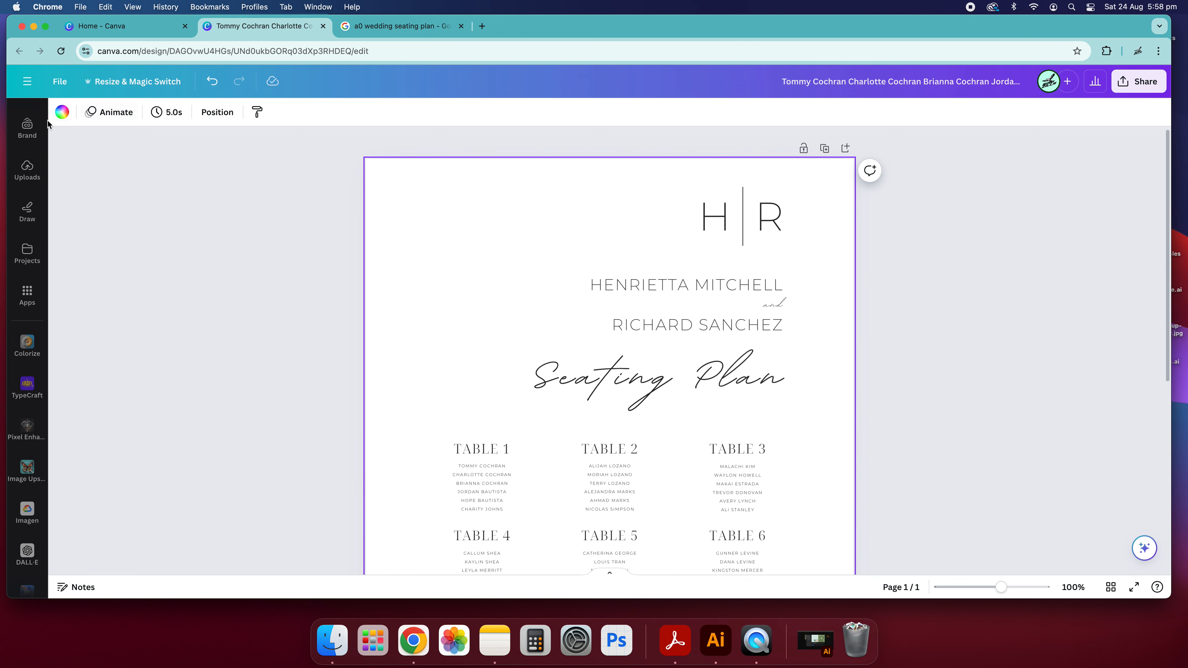
{"action": "left_click", "coordinate": [62, 113]}
{"action": "left_click", "coordinate": [103, 183]}
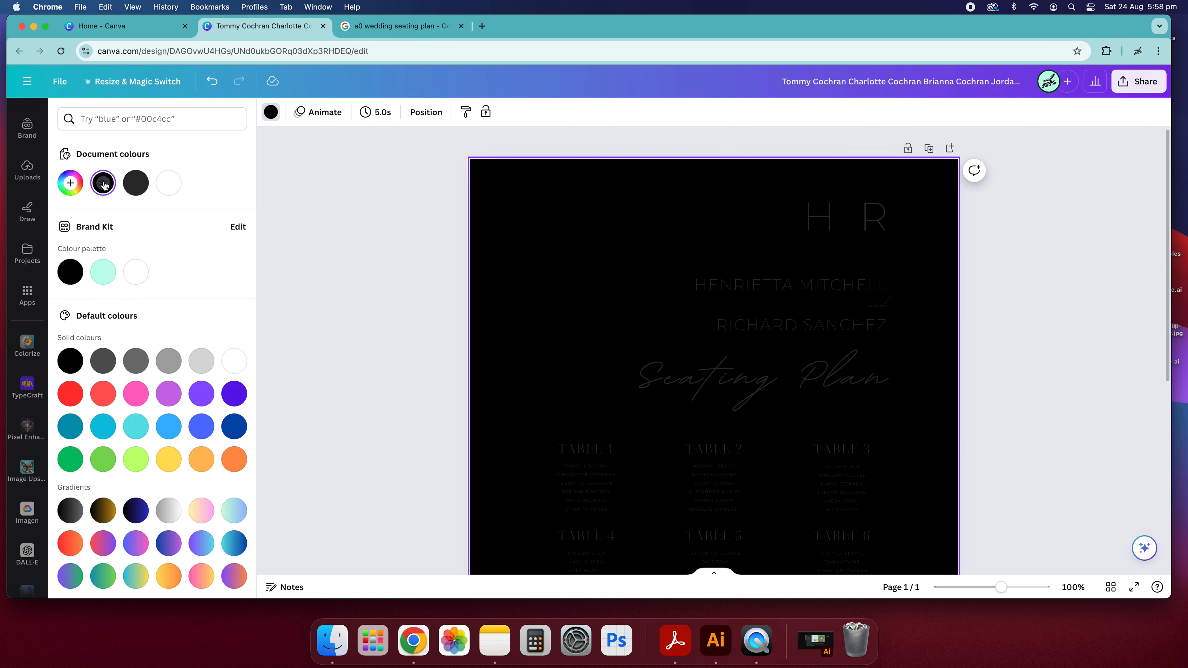
{"action": "scroll", "coordinate": [92, 346], "scroll_direction": "down", "scroll_amount": 1}
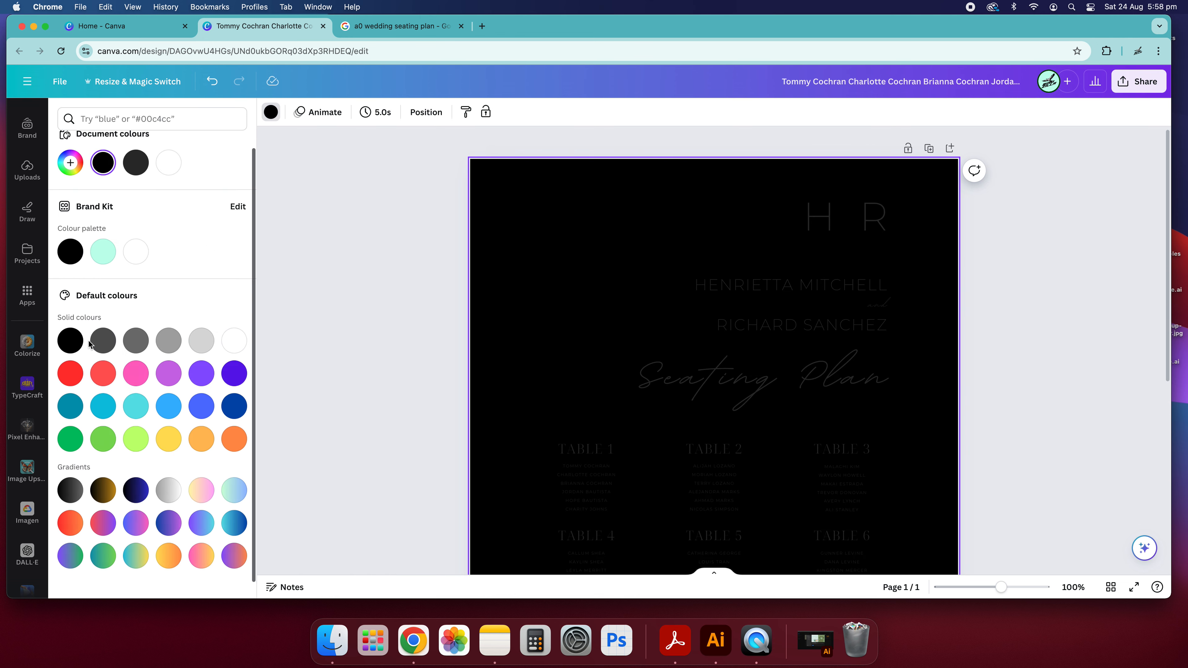
Step: Try several preset gradients as the page background, including yellow-to-pink, cyan-to-blue and red-to-purple, ending with red-to-orange
{"action": "left_click", "coordinate": [202, 476]}
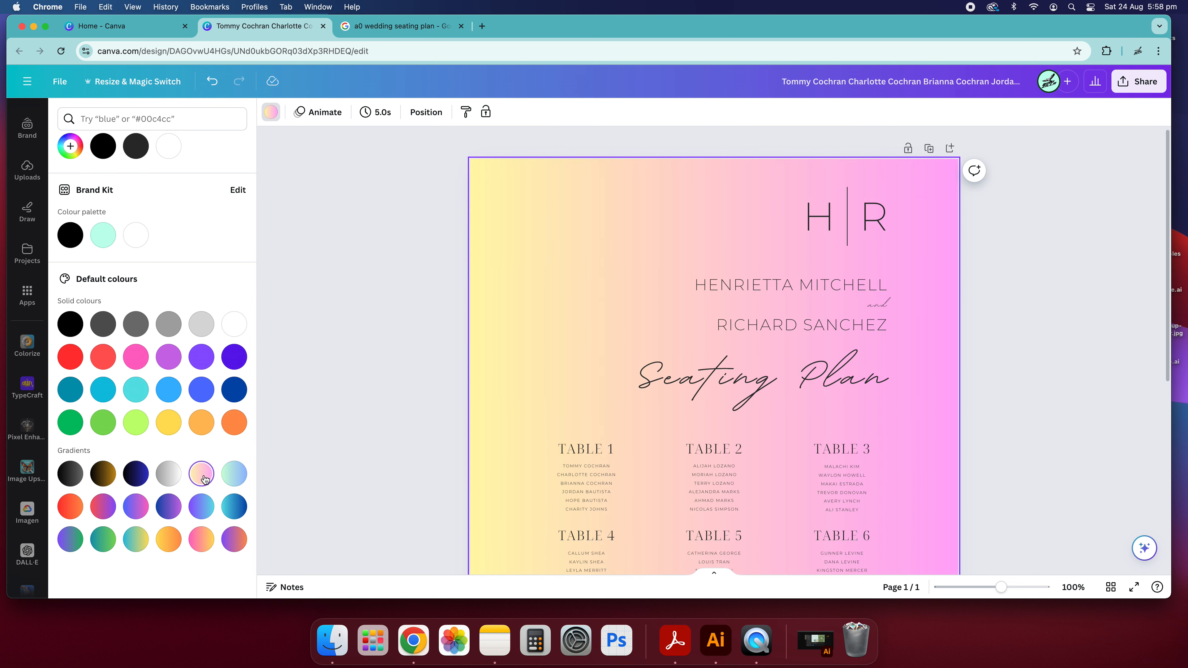
{"action": "left_click", "coordinate": [235, 507]}
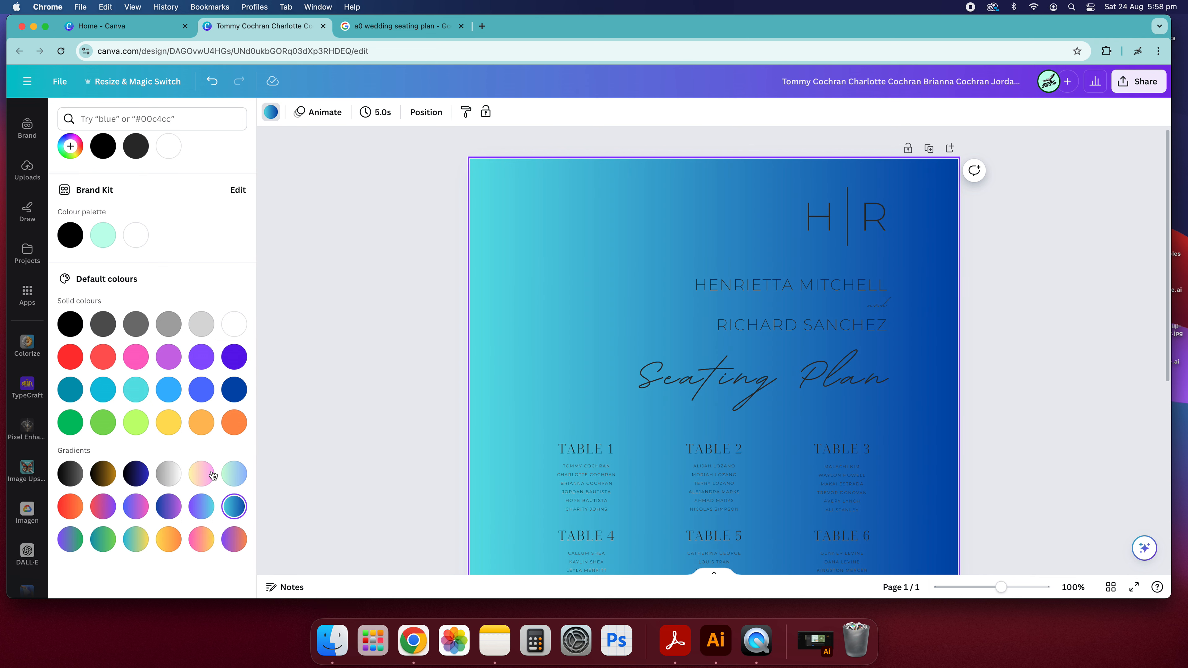
{"action": "left_click", "coordinate": [168, 506]}
{"action": "left_click", "coordinate": [103, 506]}
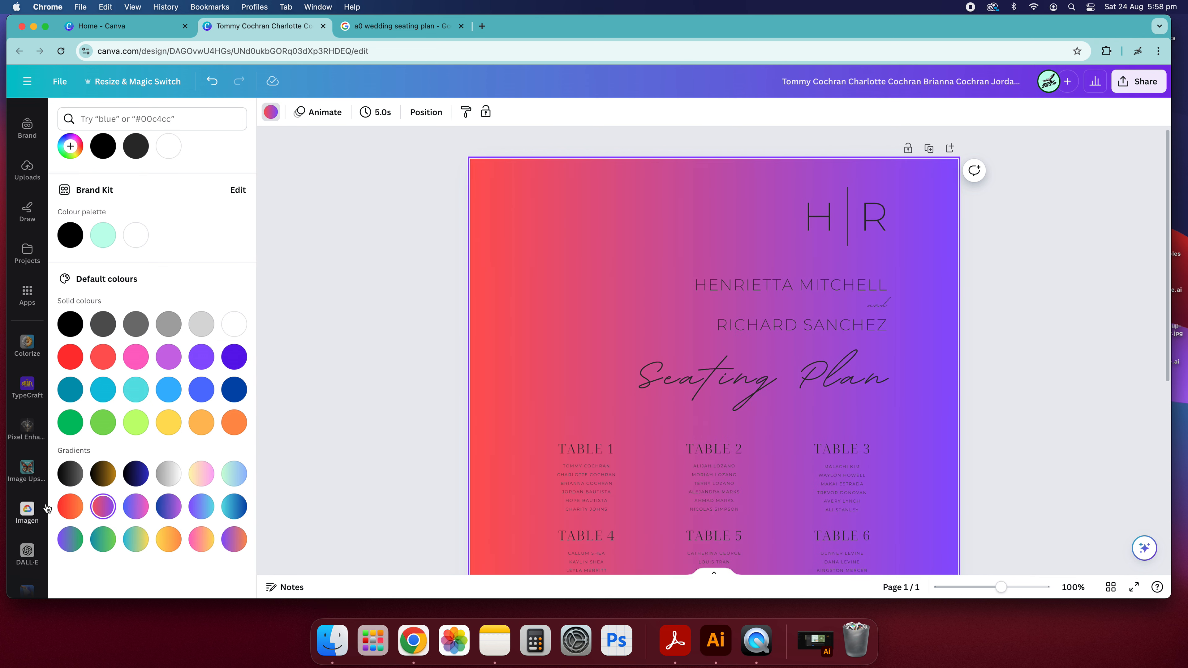
{"action": "left_click", "coordinate": [68, 507]}
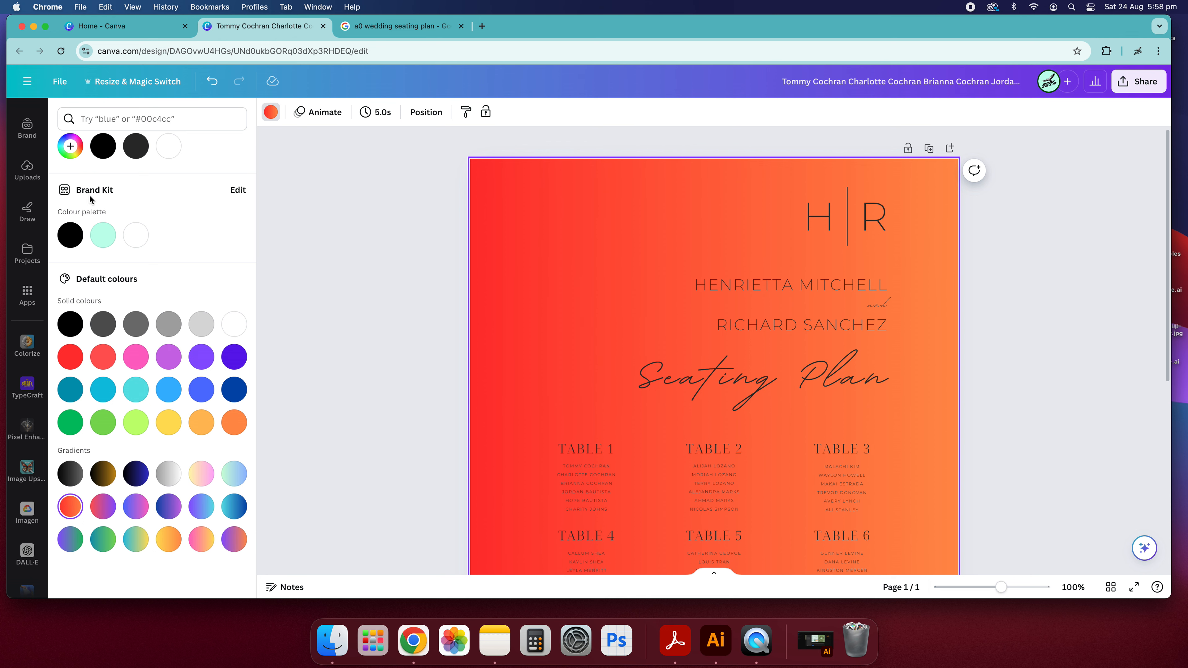
Step: Try the diagonal style for the red-to-orange background gradient and check it over the whole page
{"action": "left_click", "coordinate": [58, 147]}
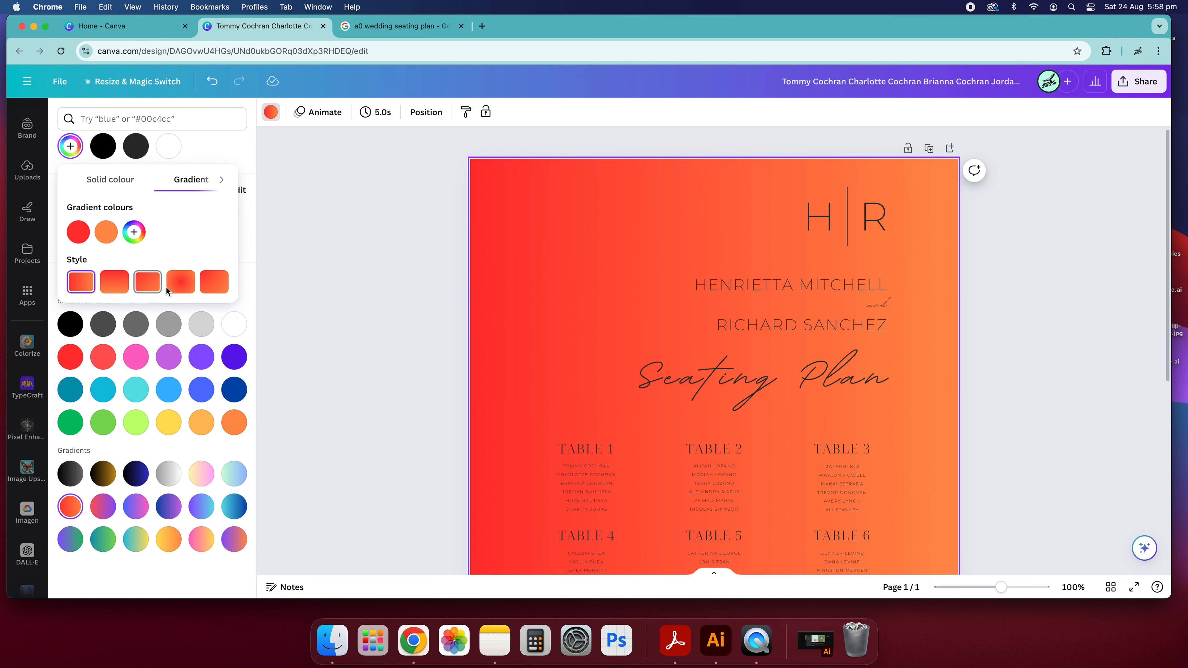
{"action": "left_click", "coordinate": [157, 286]}
{"action": "left_click", "coordinate": [414, 277]}
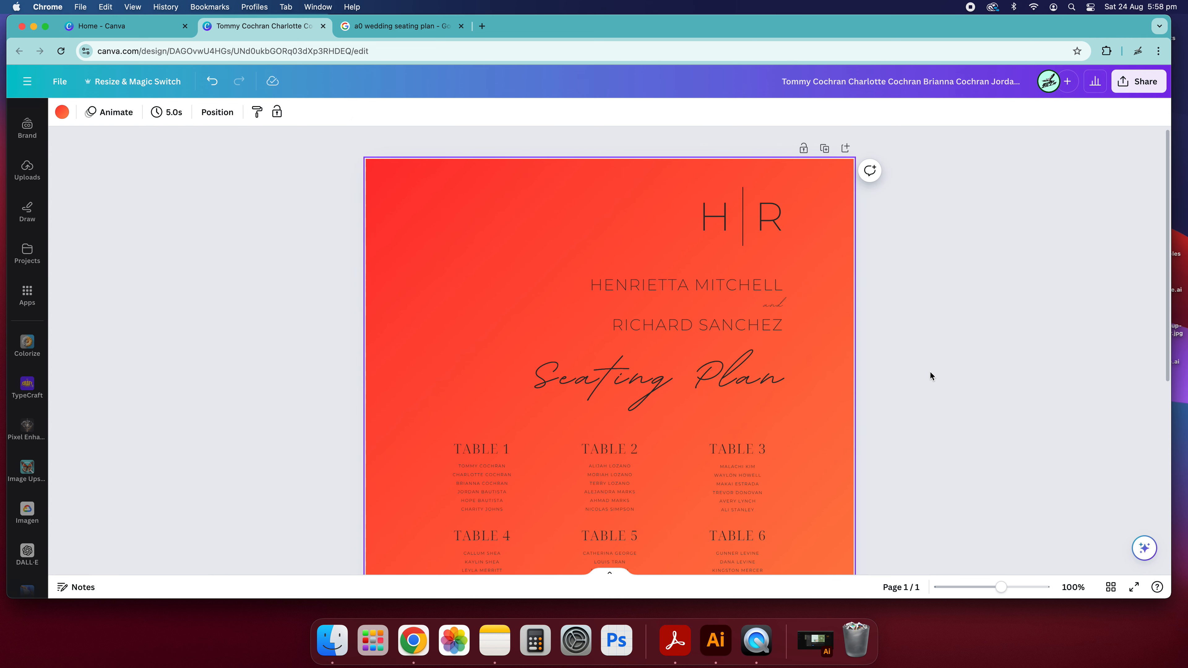
{"action": "scroll", "coordinate": [929, 371], "scroll_direction": "down", "scroll_amount": 6}
{"action": "scroll", "coordinate": [893, 374], "scroll_direction": "up", "scroll_amount": 4}
{"action": "scroll", "coordinate": [876, 401], "scroll_direction": "down", "scroll_amount": 3}
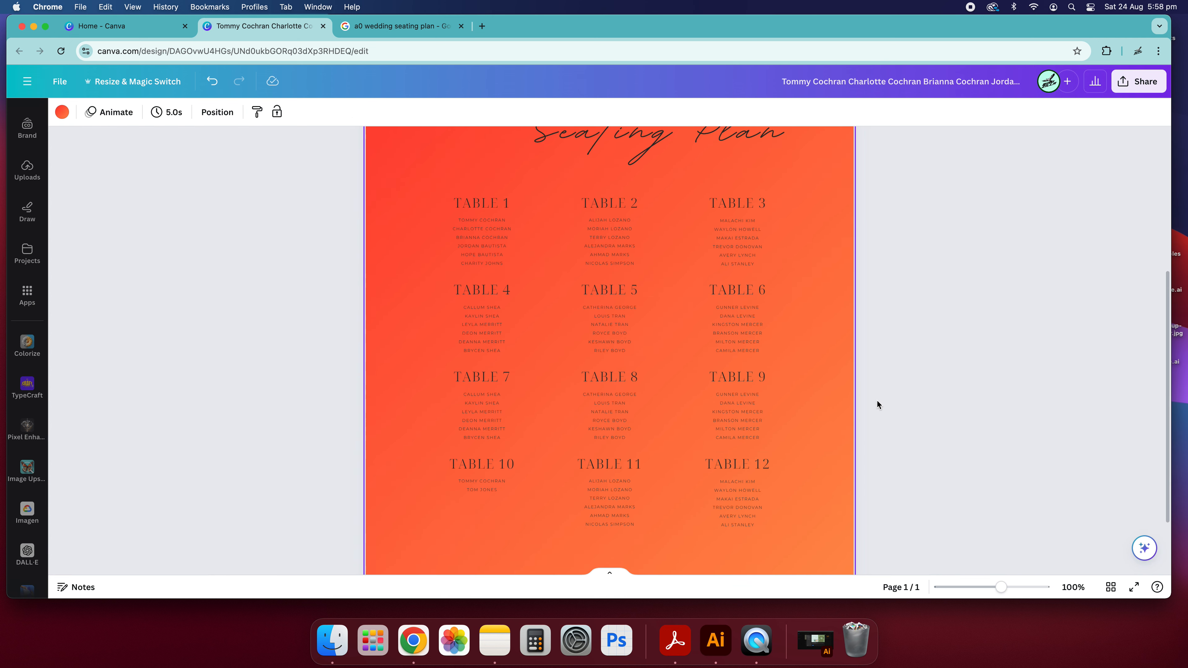
Step: Replace the gradient background with a solid custom light orange
{"action": "left_click", "coordinate": [62, 112]}
{"action": "scroll", "coordinate": [88, 393], "scroll_direction": "down", "scroll_amount": 1}
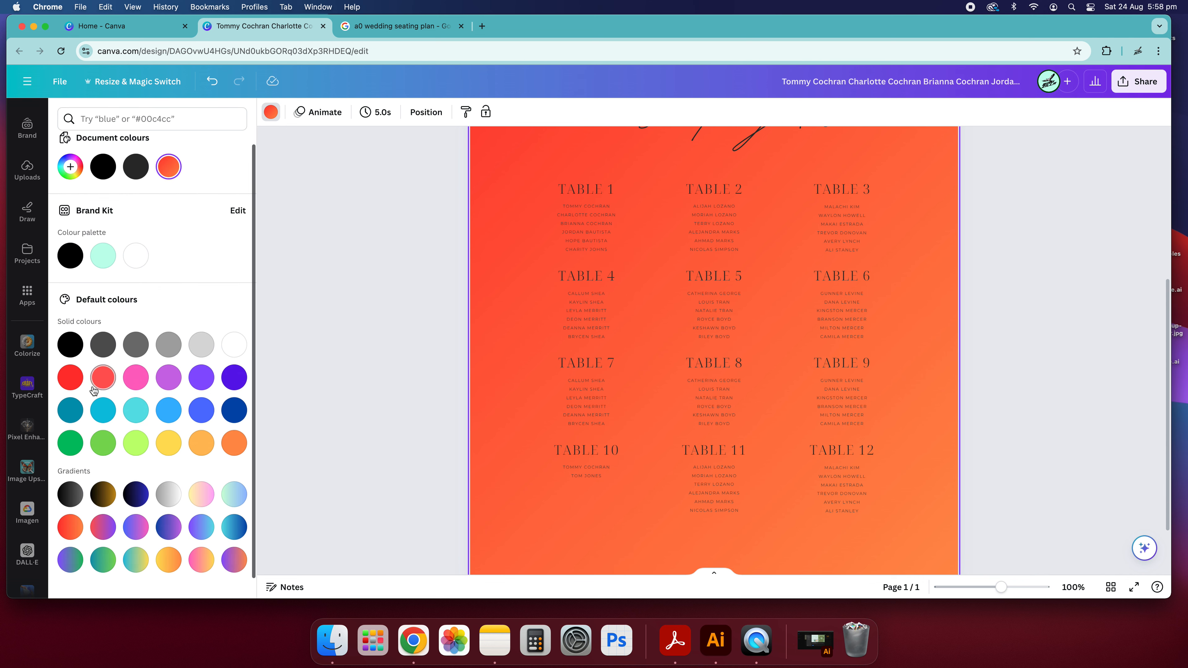
{"action": "left_click", "coordinate": [101, 377]}
{"action": "scroll", "coordinate": [100, 382], "scroll_direction": "down", "scroll_amount": 1}
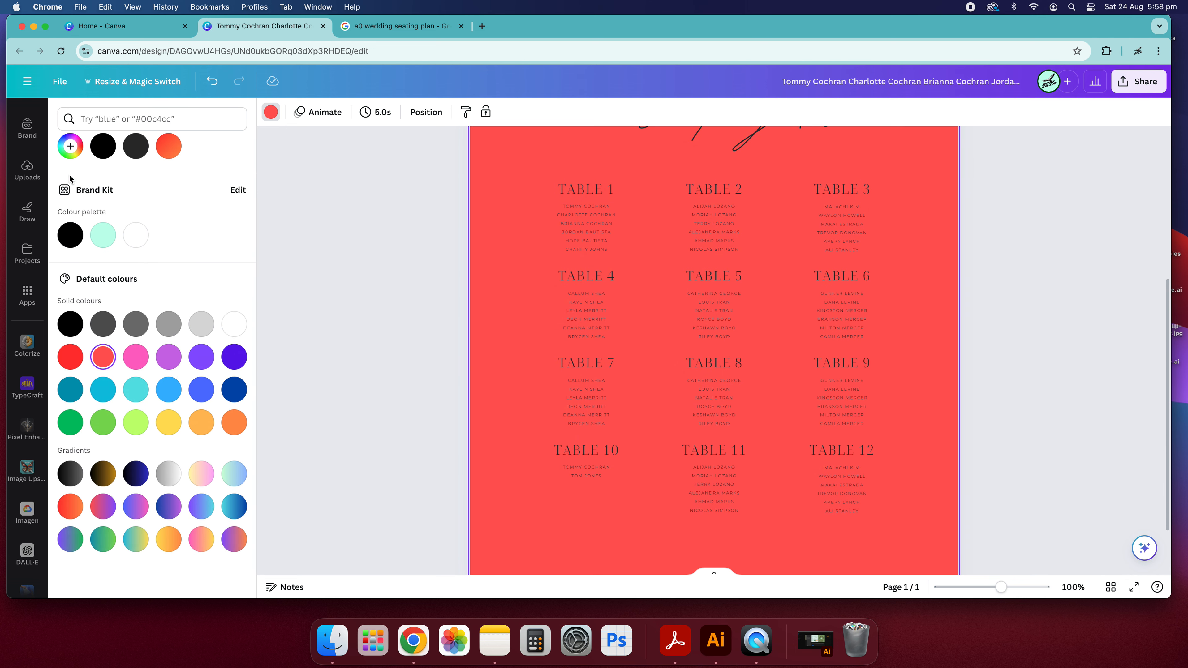
{"action": "left_click", "coordinate": [70, 146]}
{"action": "left_click_drag", "start_coordinate": [89, 278], "coordinate": [81, 277]}
{"action": "mouse_move", "coordinate": [189, 213]}
{"action": "left_mouse_down"}
{"action": "mouse_move", "coordinate": [204, 196]}
{"action": "mouse_move", "coordinate": [179, 205]}
{"action": "left_mouse_up"}
{"action": "left_click", "coordinate": [419, 234]}
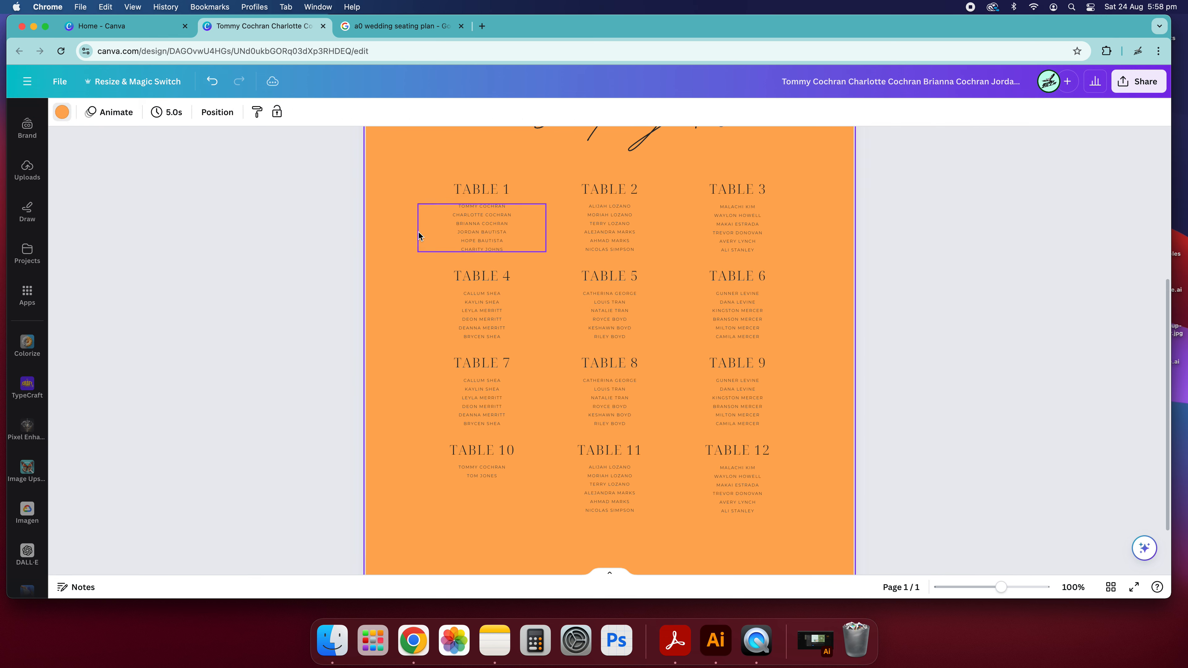
{"action": "left_click", "coordinate": [936, 469]}
Step: Examine the heading and all twelve tables against the orange background, up close and as a whole page
{"action": "scroll", "coordinate": [934, 469], "scroll_direction": "up", "scroll_amount": 5}
{"action": "scroll", "coordinate": [934, 469], "scroll_direction": "down", "scroll_amount": 5}
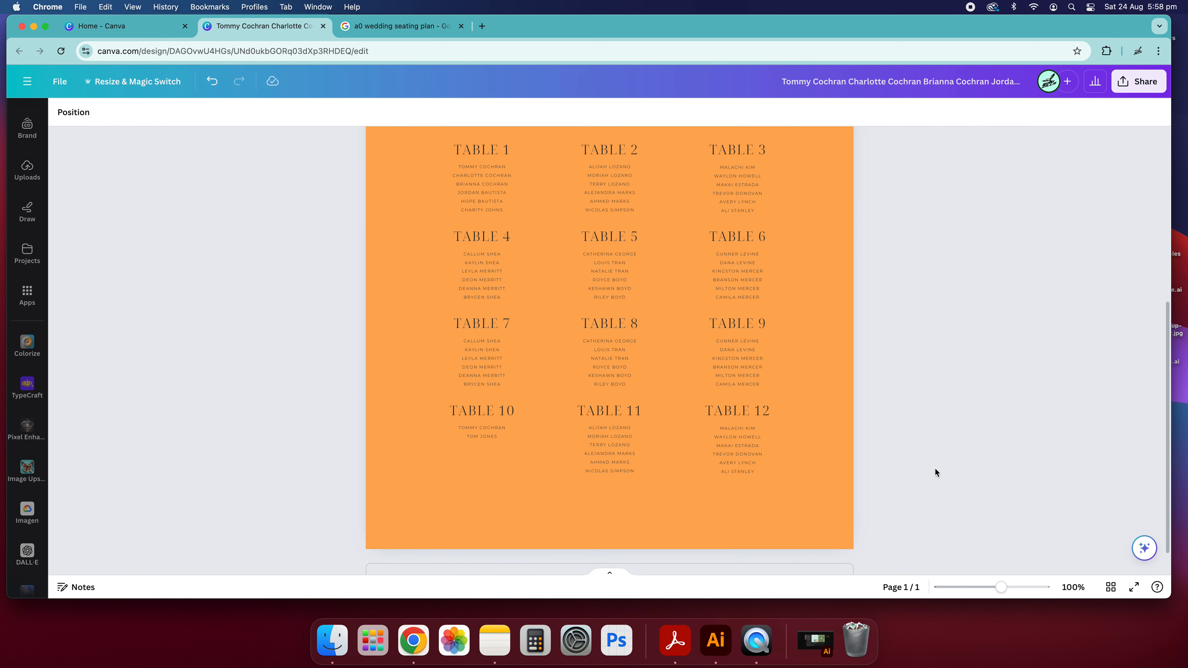
{"action": "left_click_drag", "start_coordinate": [898, 499], "coordinate": [434, 170]}
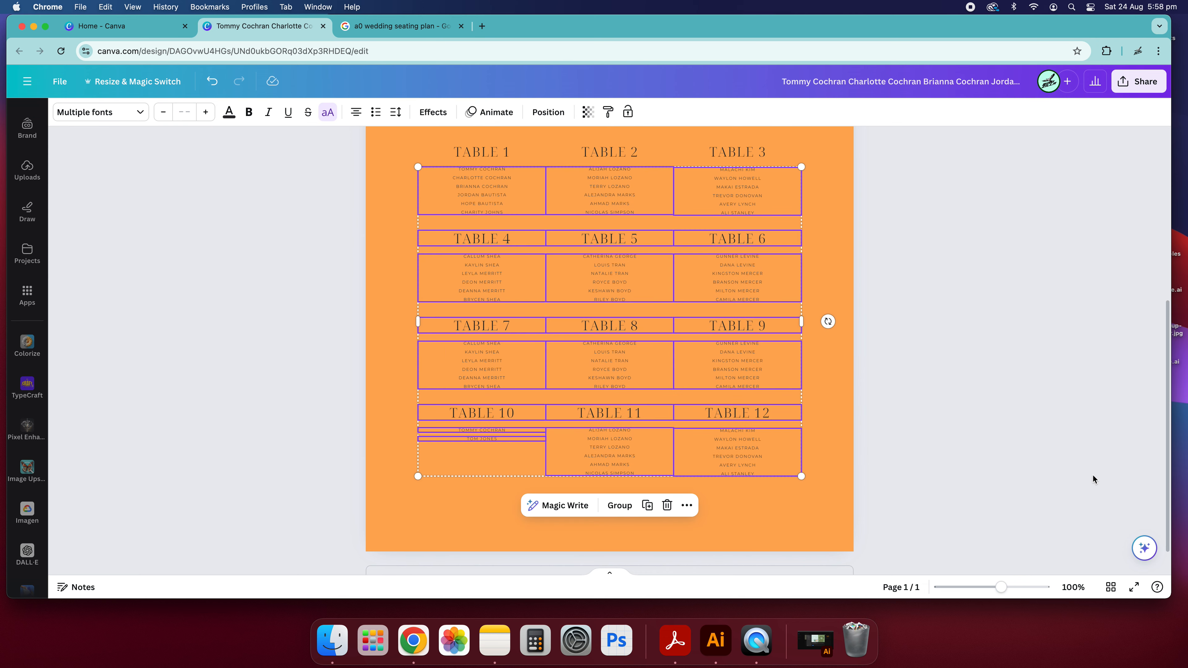
{"action": "left_click", "coordinate": [1092, 479]}
{"action": "scroll", "coordinate": [849, 397], "scroll_direction": "up", "scroll_amount": 5}
{"action": "scroll", "coordinate": [771, 308], "scroll_direction": "up", "scroll_amount": 2}
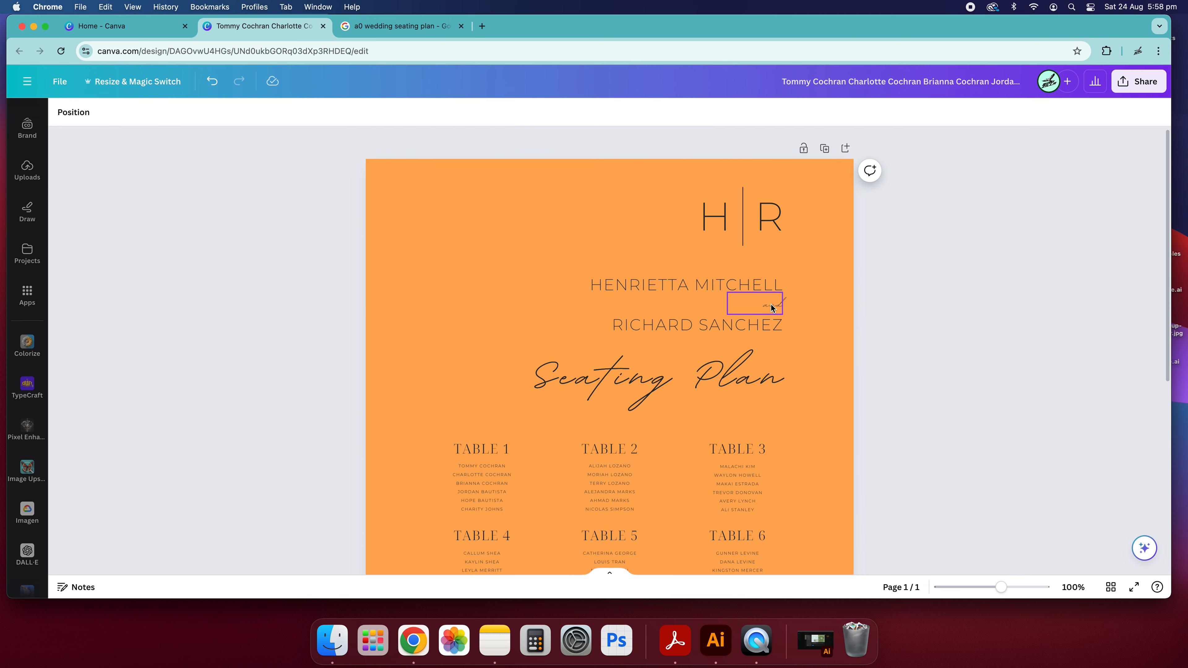
{"action": "key", "text": "super+minus"}
{"action": "key", "text": "super+minus"}
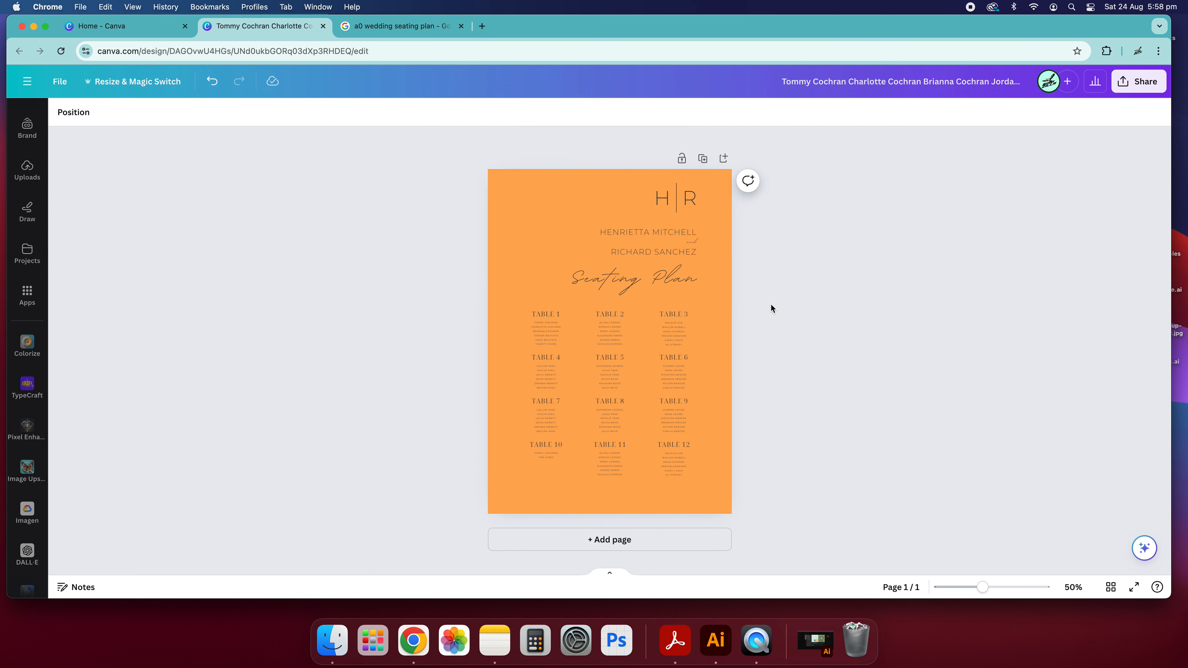
Step: Recolour the couple's names, the "and" between them and the "Seating Plan" title white
{"action": "key", "text": "super+plus"}
{"action": "left_click_drag", "start_coordinate": [822, 263], "coordinate": [578, 177]}
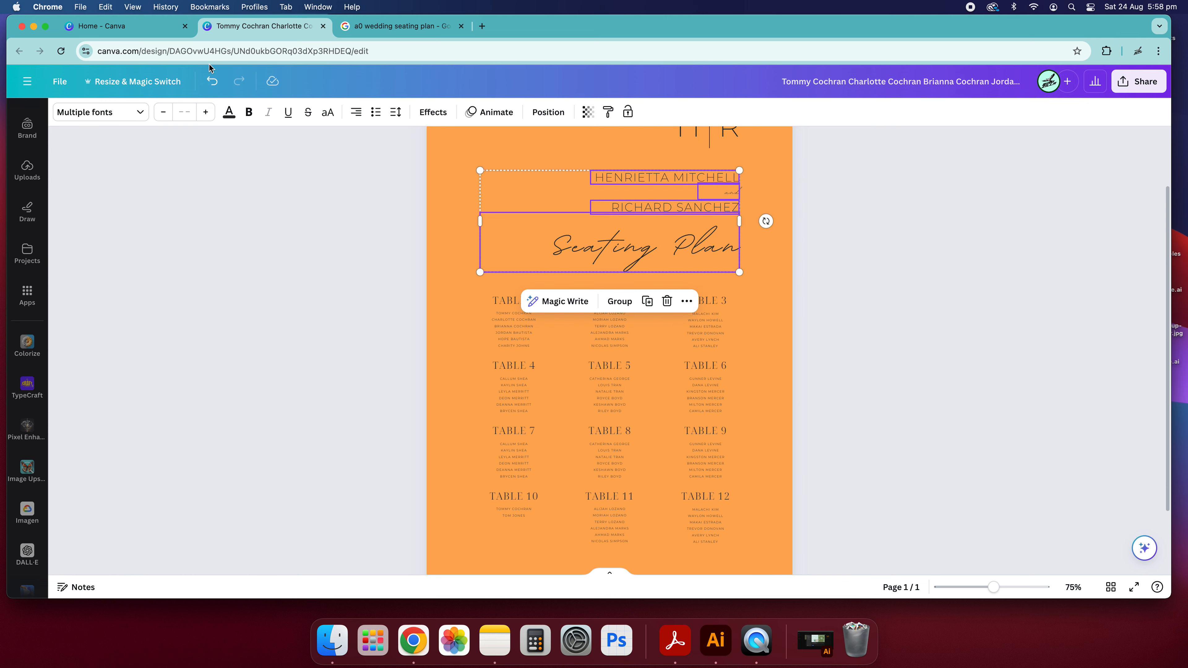
{"action": "left_click", "coordinate": [228, 112]}
{"action": "left_click", "coordinate": [347, 207]}
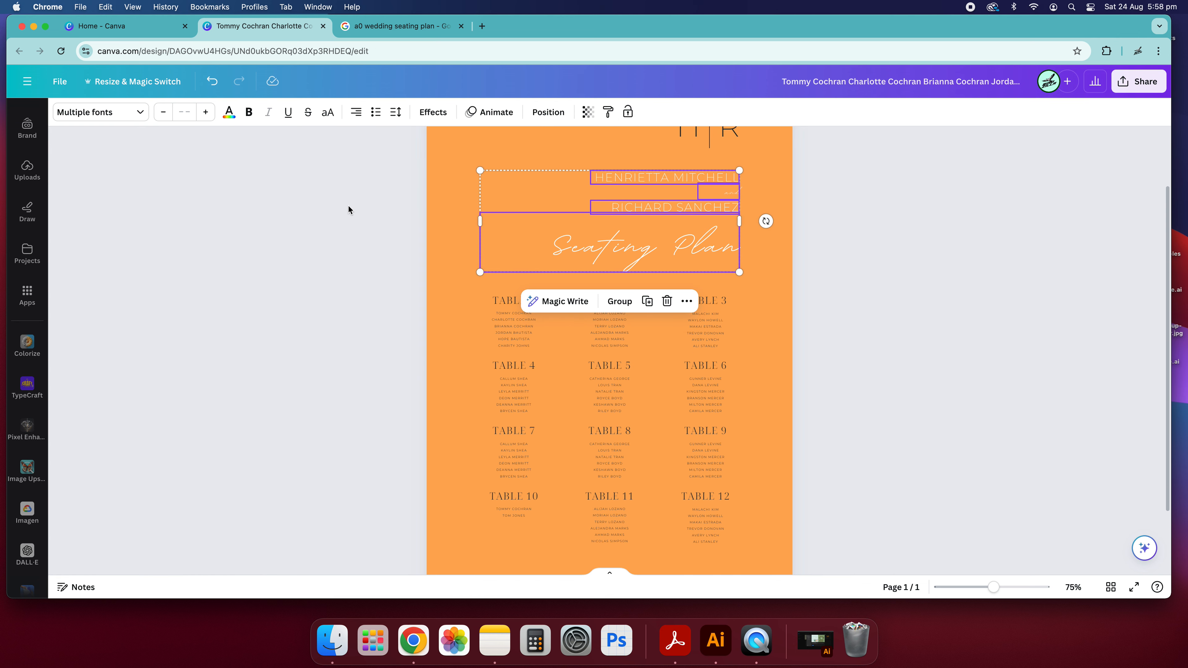
Step: Recolour the H and R monogram initials above the couple's names white
{"action": "left_click_drag", "start_coordinate": [868, 225], "coordinate": [616, 202]}
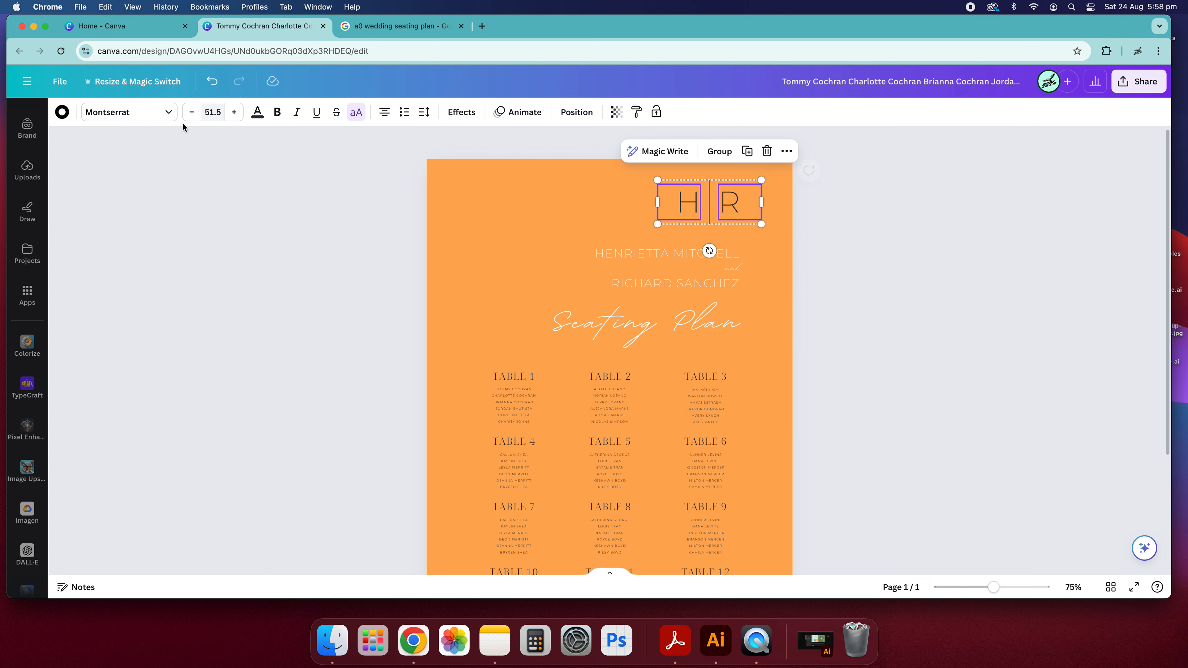
{"action": "left_click", "coordinate": [257, 113]}
{"action": "left_click", "coordinate": [206, 187]}
{"action": "left_click", "coordinate": [942, 238]}
Step: Recolour the vertical divider line between the monogram initials white and recheck its colour
{"action": "left_click", "coordinate": [709, 216]}
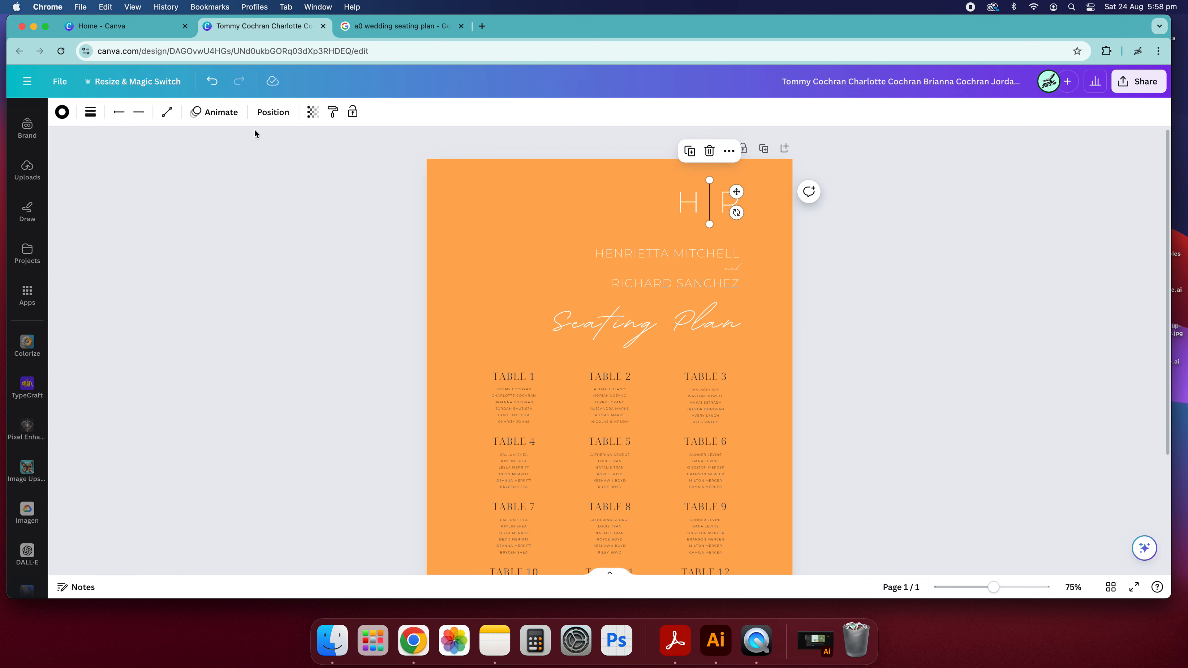
{"action": "left_click", "coordinate": [62, 112]}
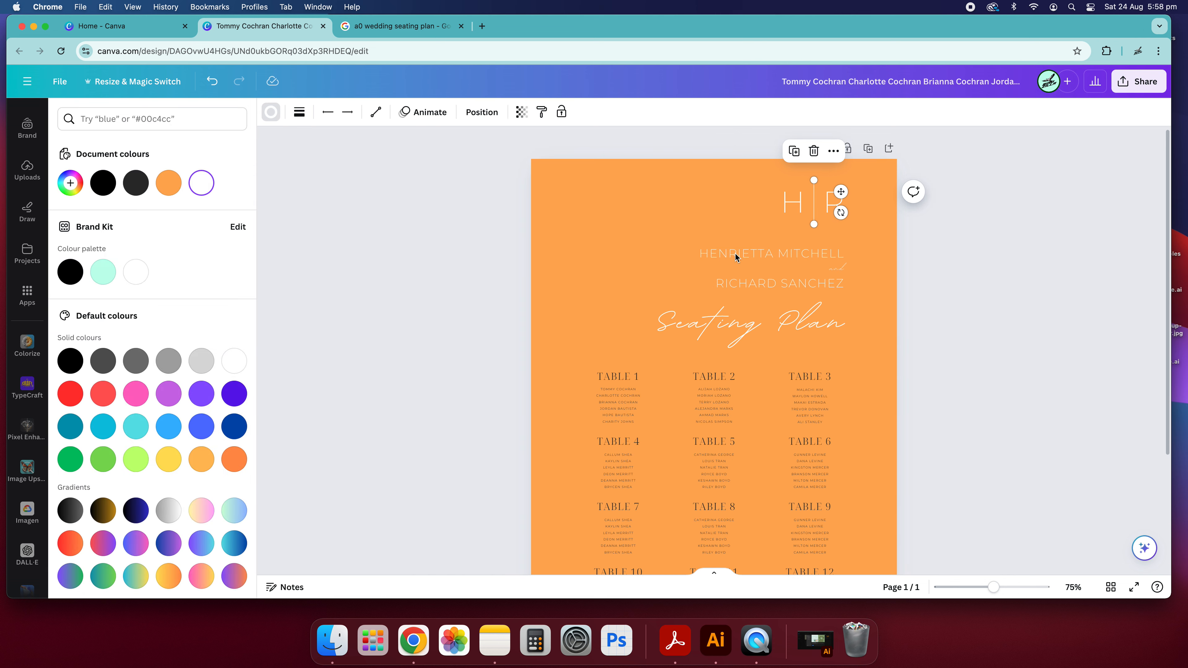
{"action": "left_click", "coordinate": [941, 274]}
{"action": "left_click", "coordinate": [449, 185]}
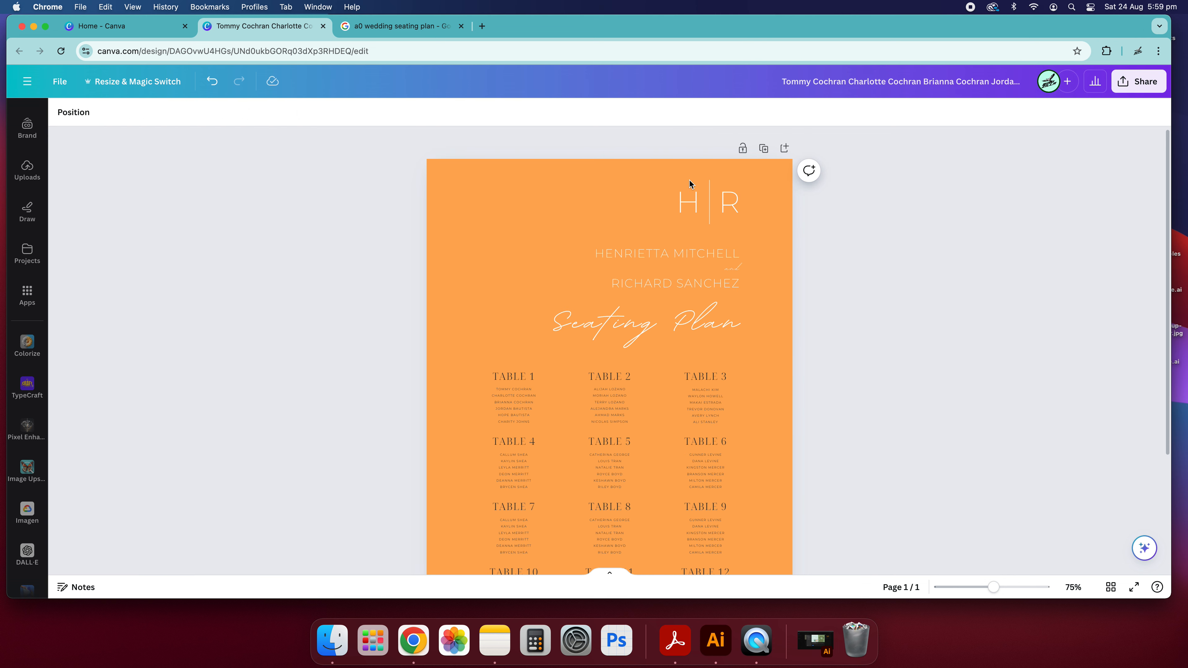
{"action": "left_click", "coordinate": [711, 195]}
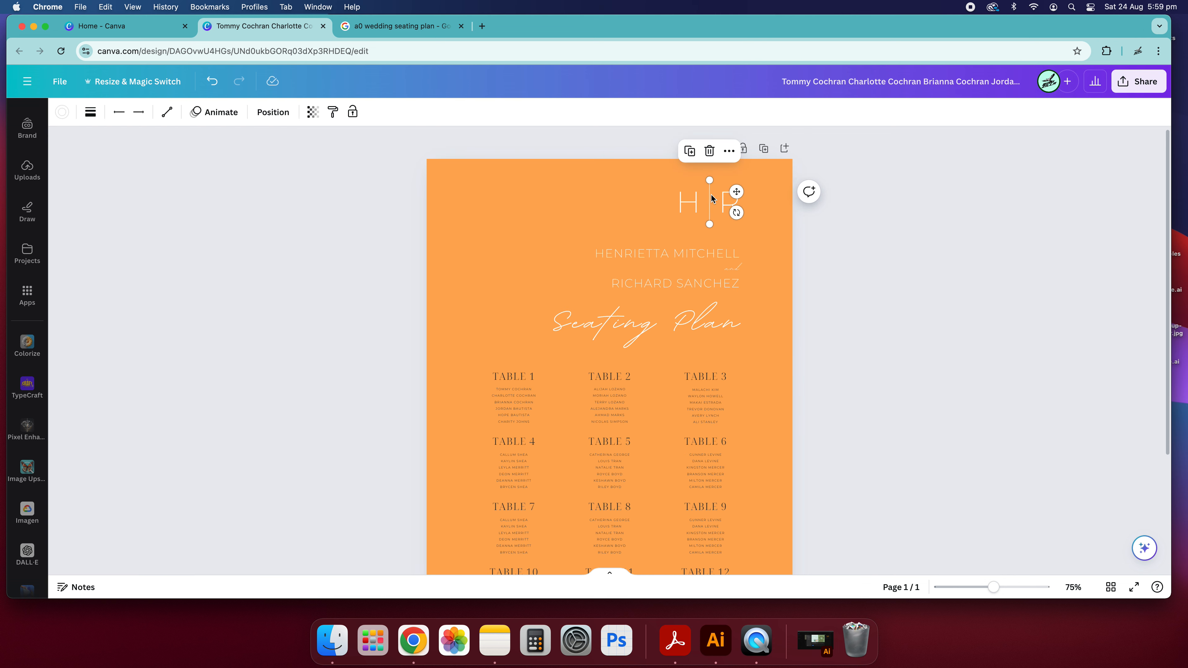
{"action": "left_click", "coordinate": [62, 113]}
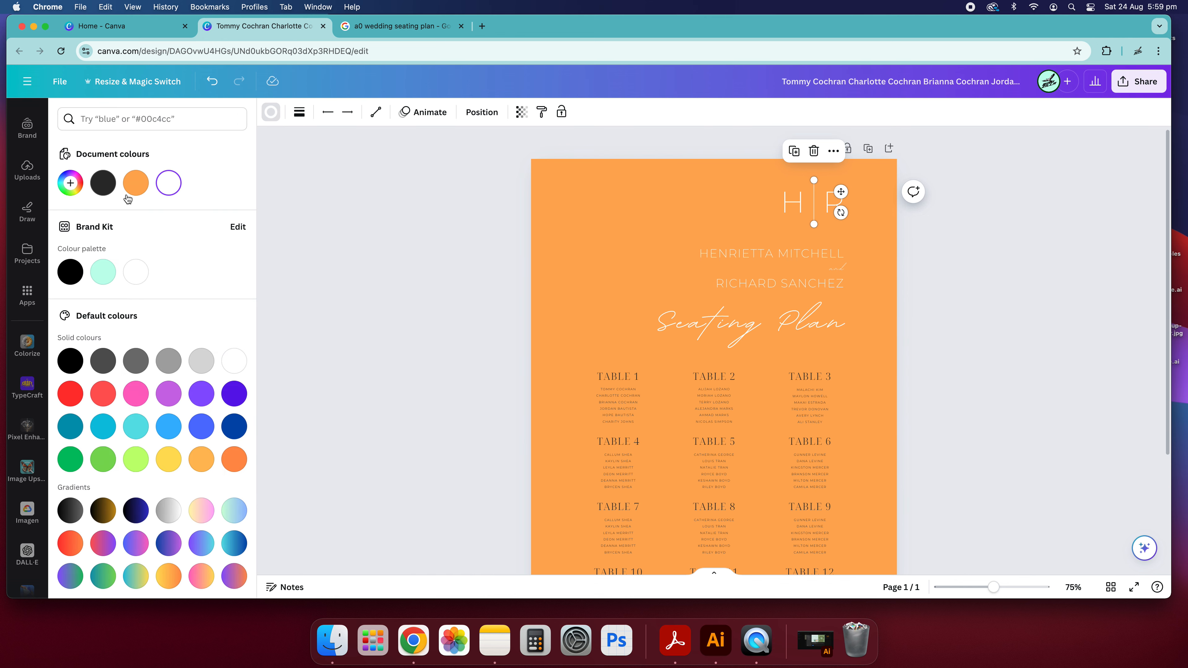
{"action": "left_click", "coordinate": [385, 238]}
Step: Try white text on all twelve table headings and guest lists, and undo that recolouring
{"action": "scroll", "coordinate": [779, 436], "scroll_direction": "down", "scroll_amount": 3}
{"action": "left_click_drag", "start_coordinate": [881, 496], "coordinate": [436, 252]}
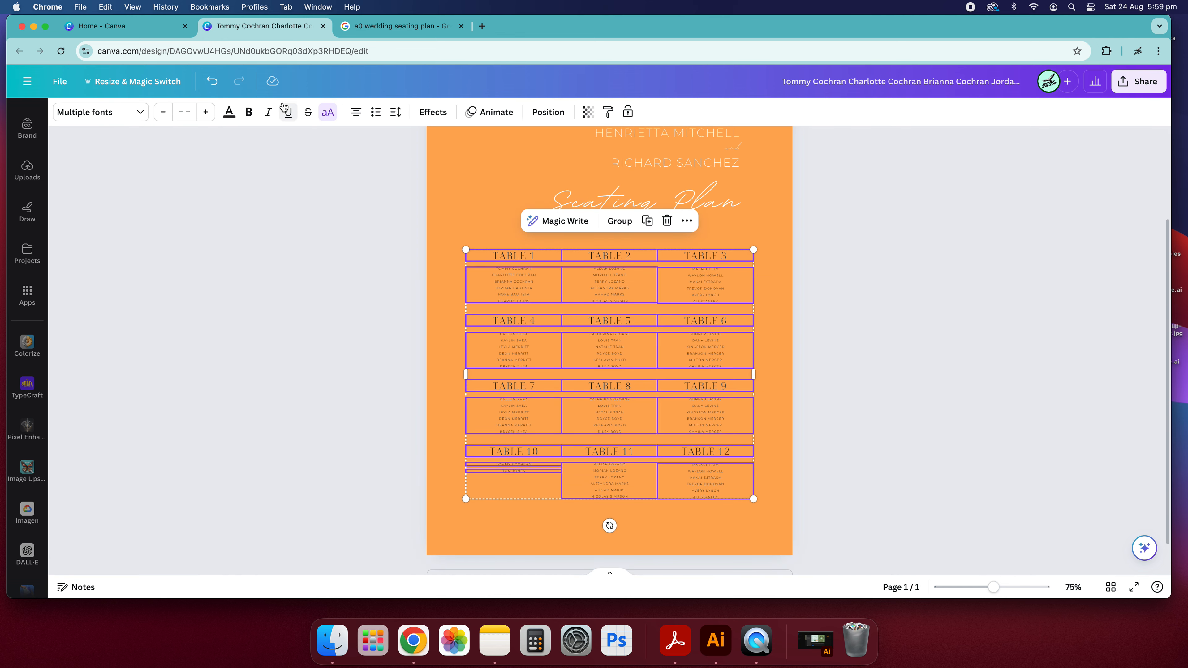
{"action": "left_click", "coordinate": [228, 112]}
{"action": "left_click", "coordinate": [169, 183]}
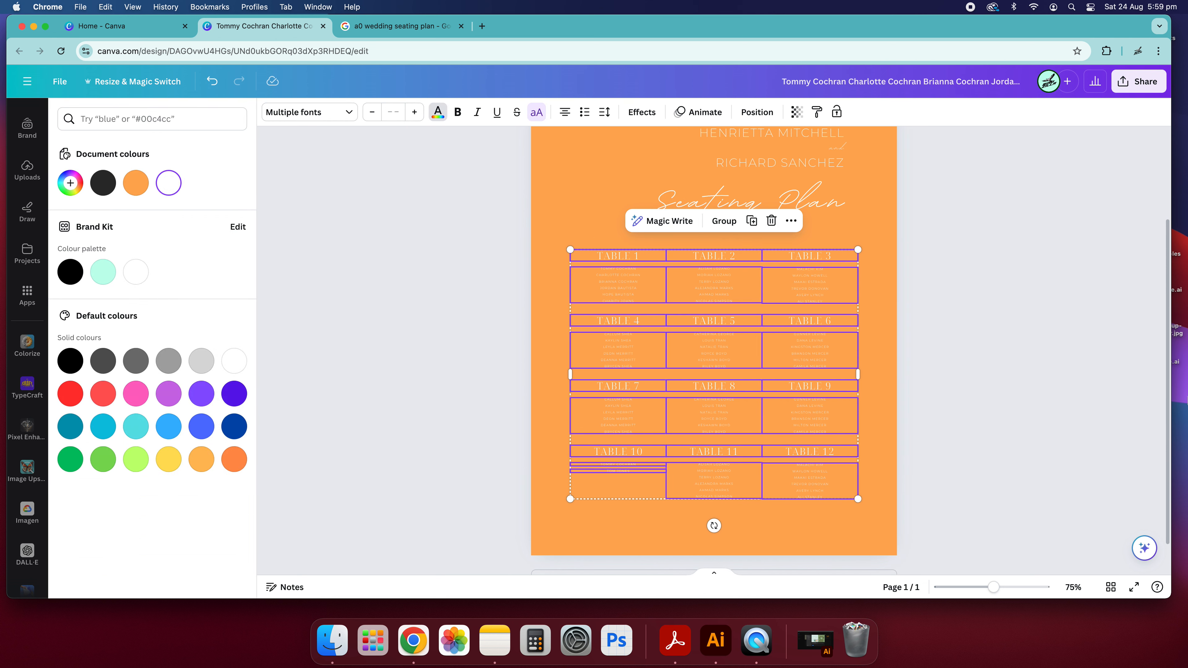
{"action": "left_click", "coordinate": [964, 355]}
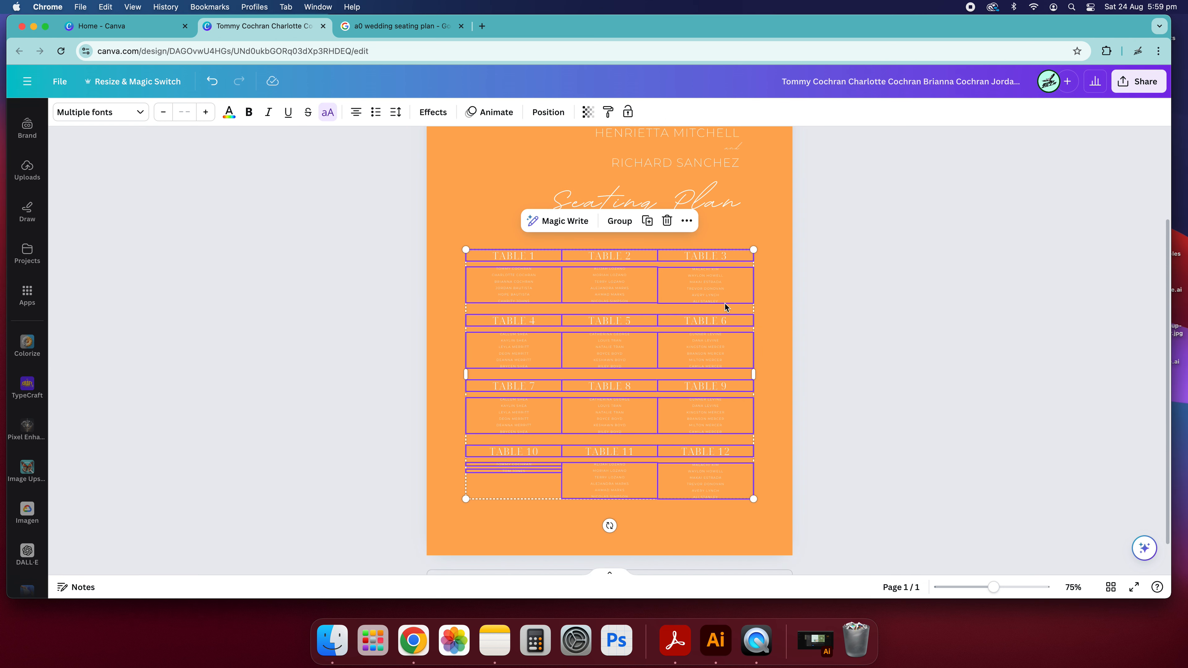
{"action": "left_click", "coordinate": [771, 340]}
{"action": "scroll", "coordinate": [608, 268], "scroll_direction": "up", "scroll_amount": 3}
{"action": "scroll", "coordinate": [605, 313], "scroll_direction": "down", "scroll_amount": 2}
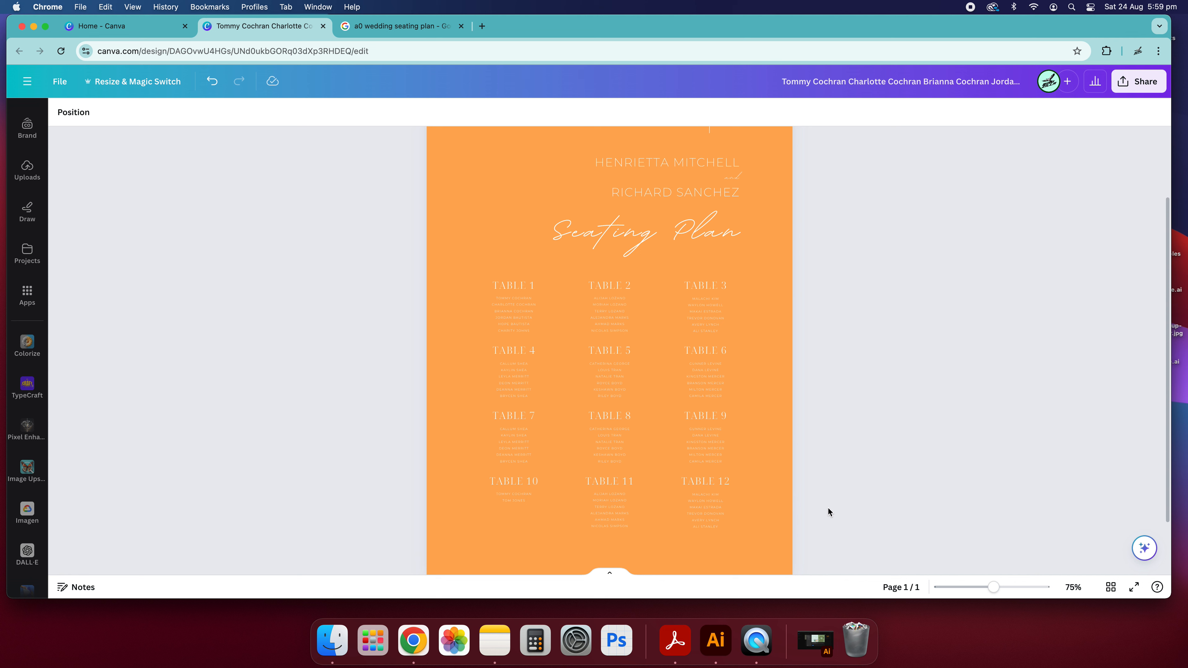
{"action": "key", "text": "super+z"}
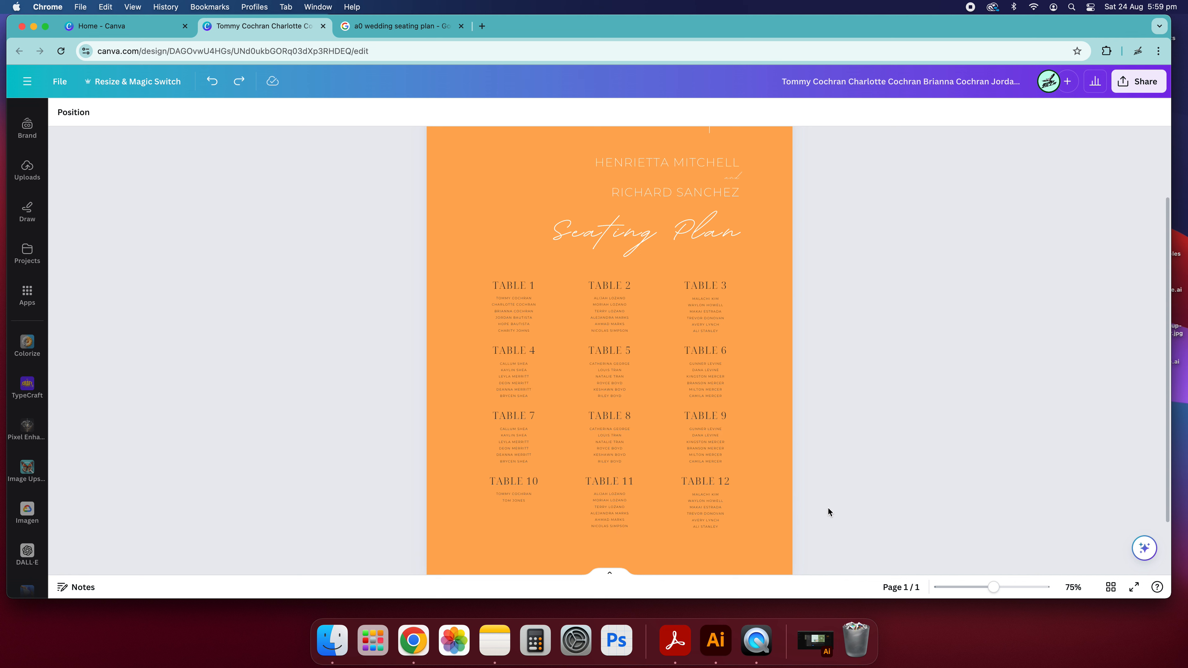
{"action": "scroll", "coordinate": [887, 507], "scroll_direction": "down", "scroll_amount": 2}
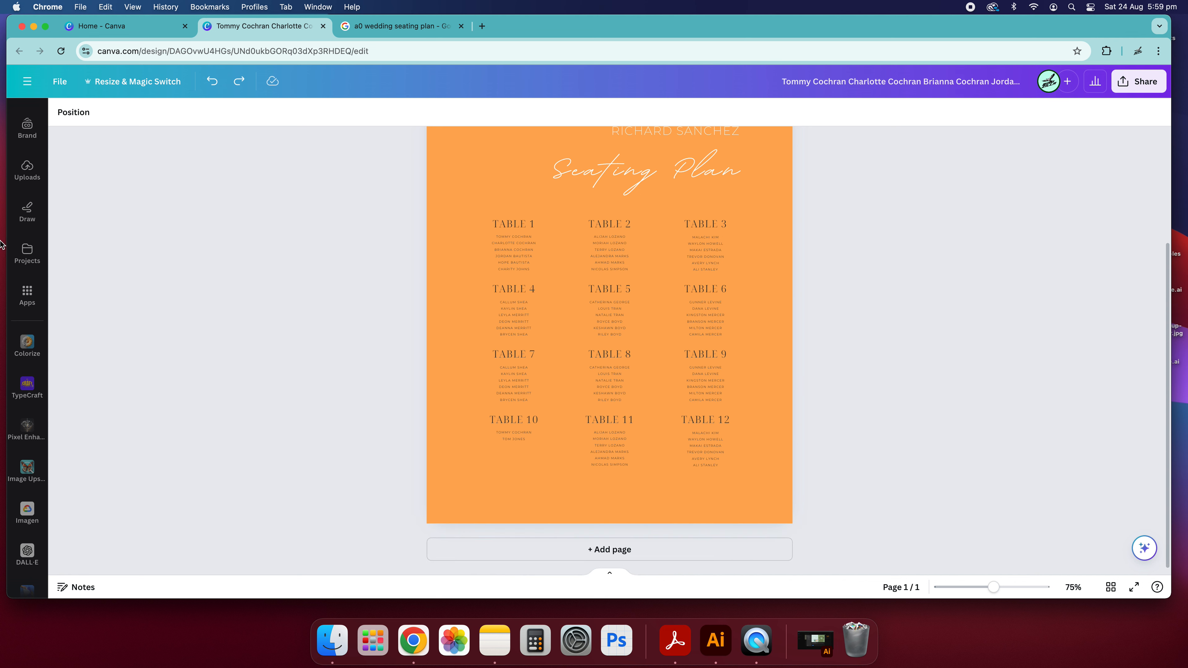
Step: Search the elements library for "sun drawing" and browse the full set of graphics results
{"action": "left_click", "coordinate": [25, 180]}
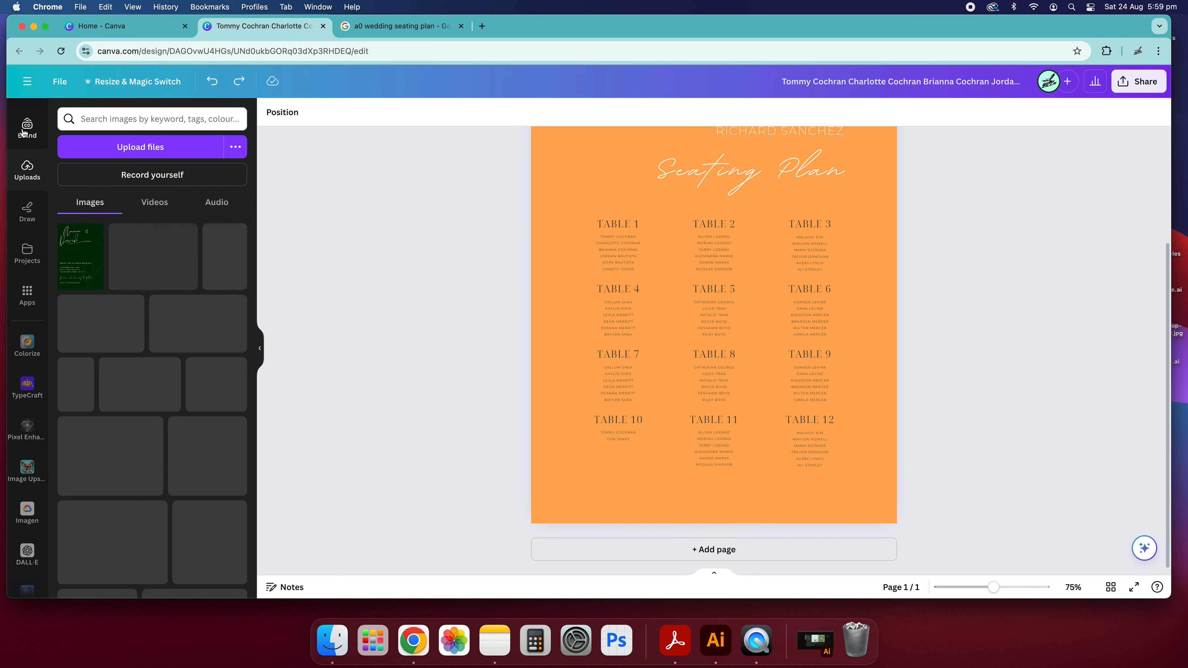
{"action": "scroll", "coordinate": [19, 210], "scroll_direction": "up", "scroll_amount": 3}
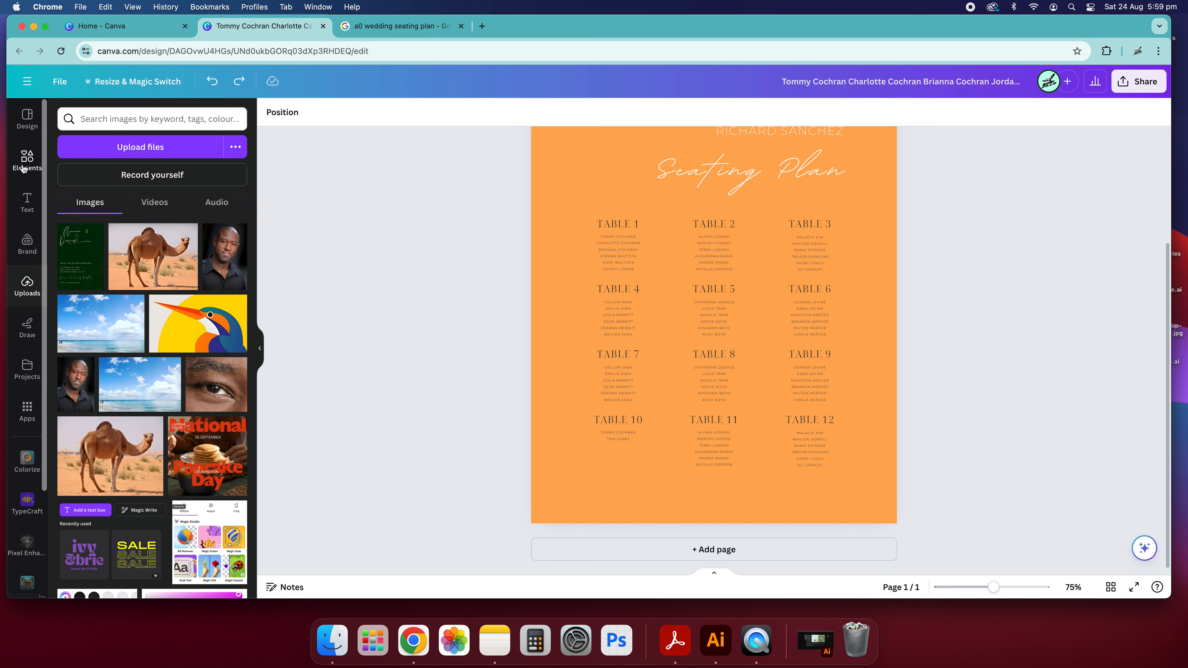
{"action": "left_click", "coordinate": [25, 161]}
{"action": "left_click", "coordinate": [134, 120]}
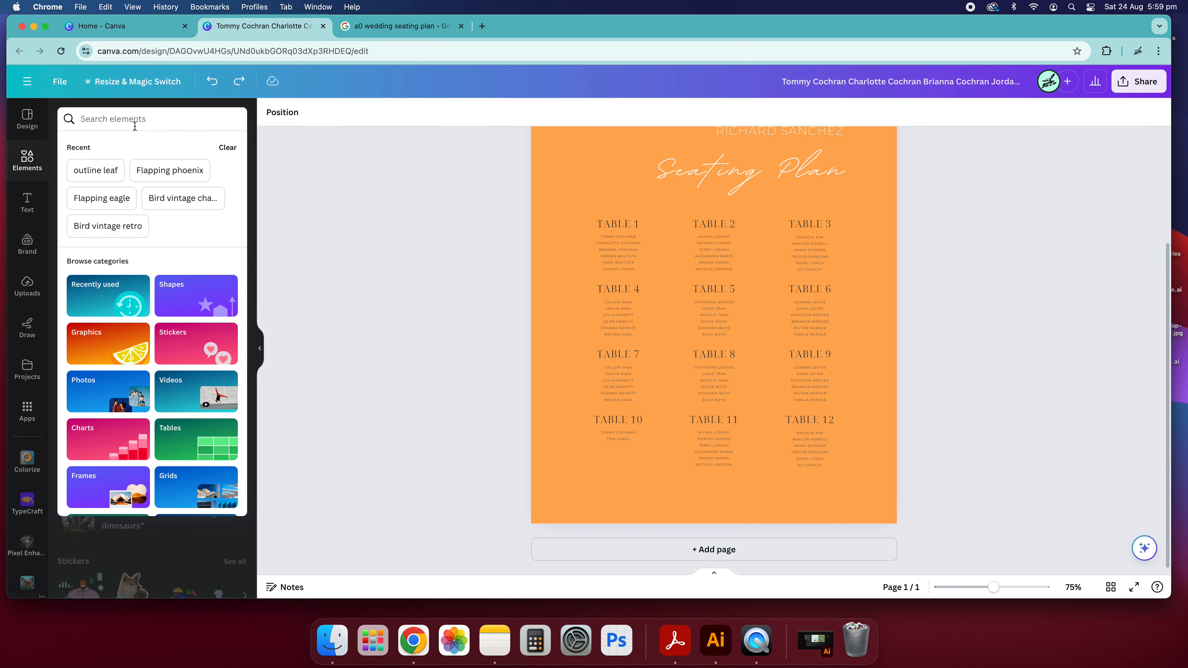
{"action": "left_click", "coordinate": [139, 122]}
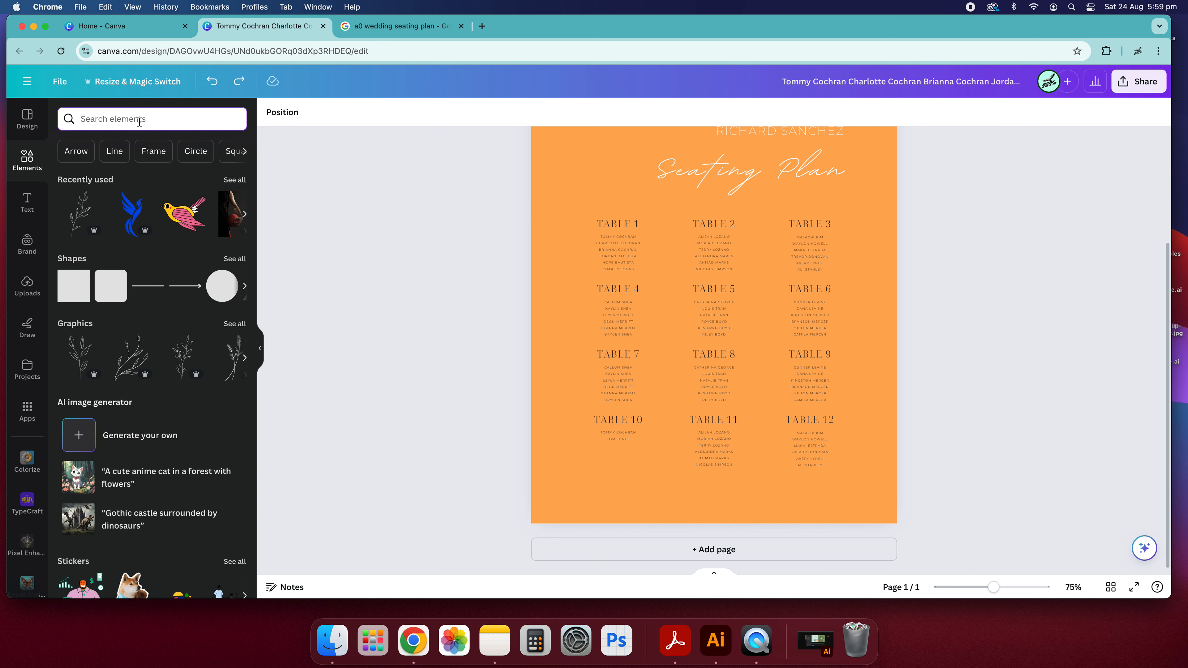
{"action": "type", "text": "sun"}
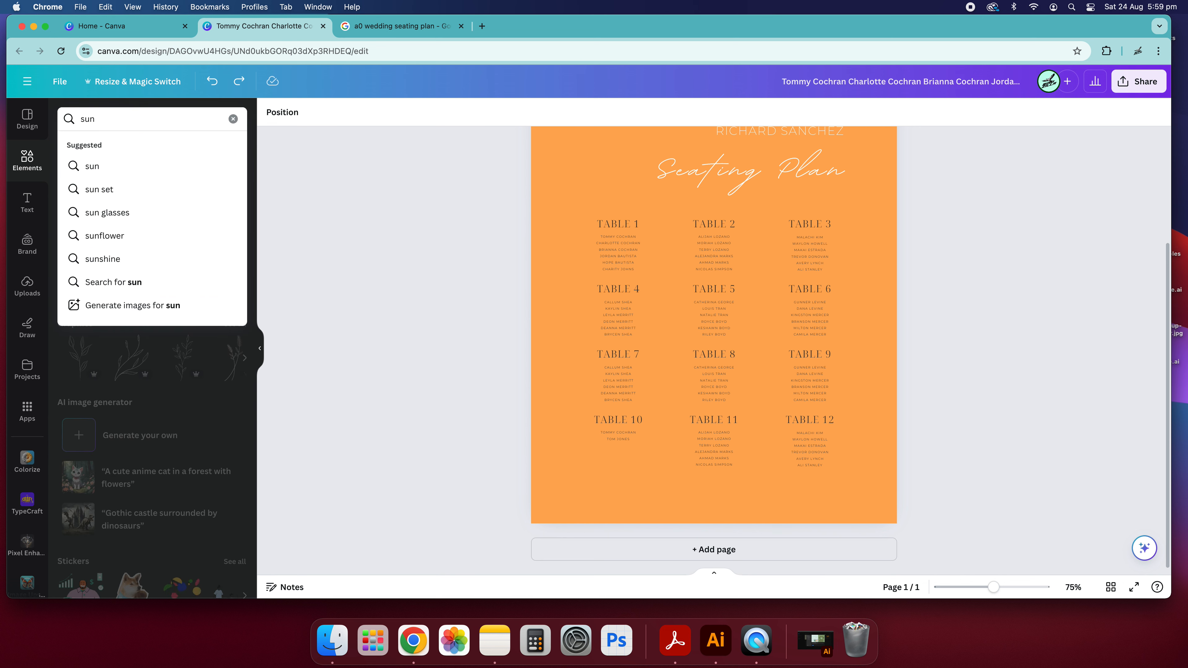
{"action": "type", "text": " ddrawing"}
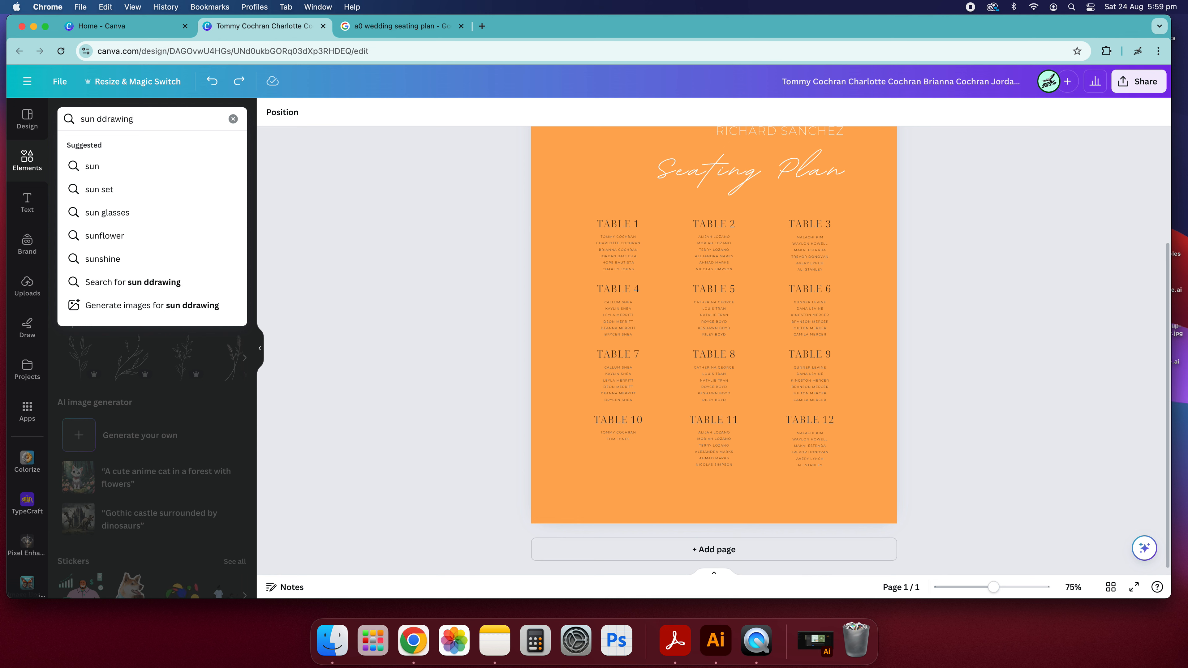
{"action": "key", "text": "BackSpace"}
{"action": "key", "text": "Return"}
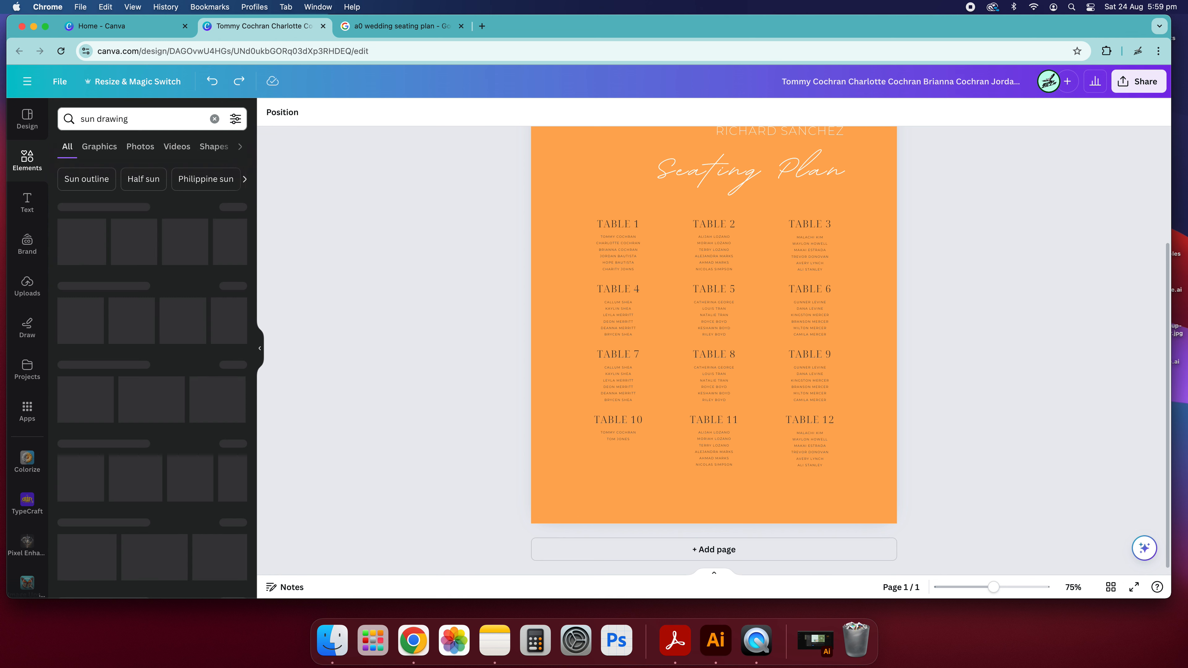
{"action": "left_click", "coordinate": [227, 211]}
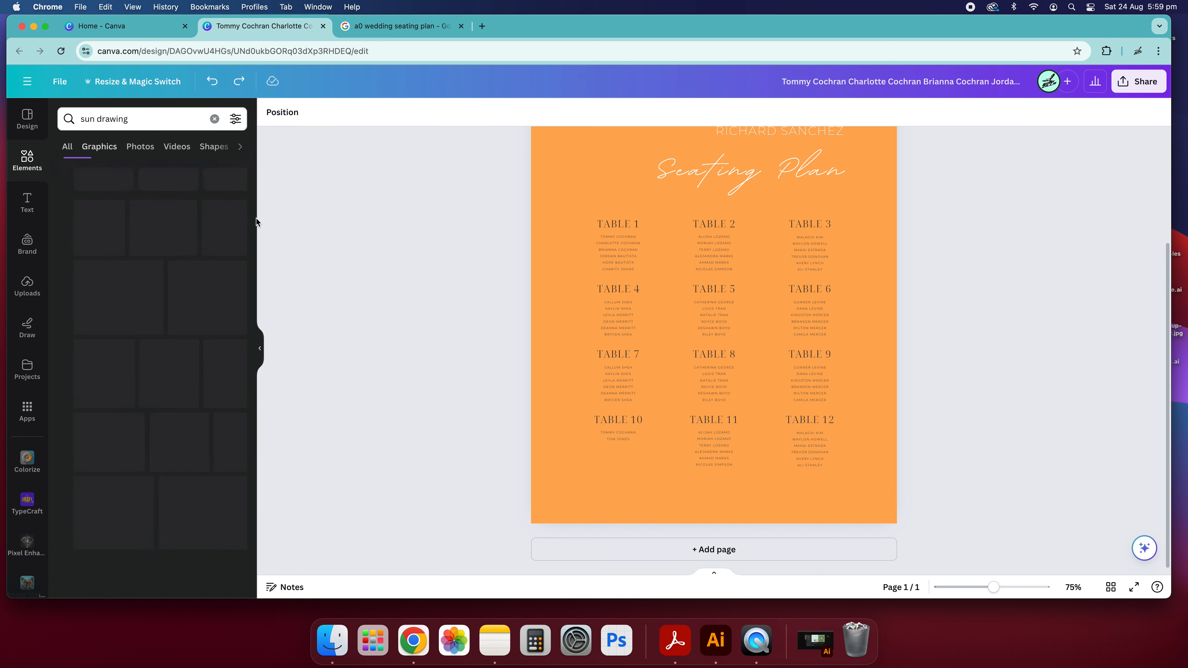
{"action": "scroll", "coordinate": [181, 322], "scroll_direction": "down", "scroll_amount": 1}
{"action": "scroll", "coordinate": [182, 322], "scroll_direction": "up", "scroll_amount": 1}
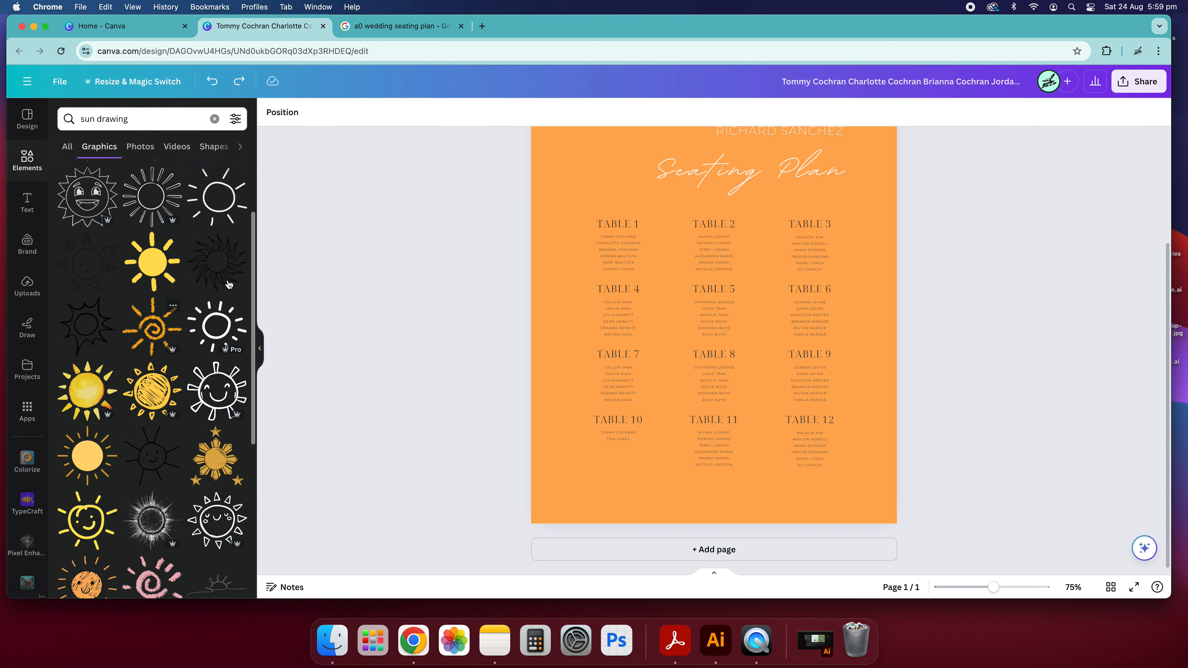
Step: Insert the detailed black sun graphic to open all its related recommendations, and delete that sun from the page
{"action": "left_click", "coordinate": [216, 270]}
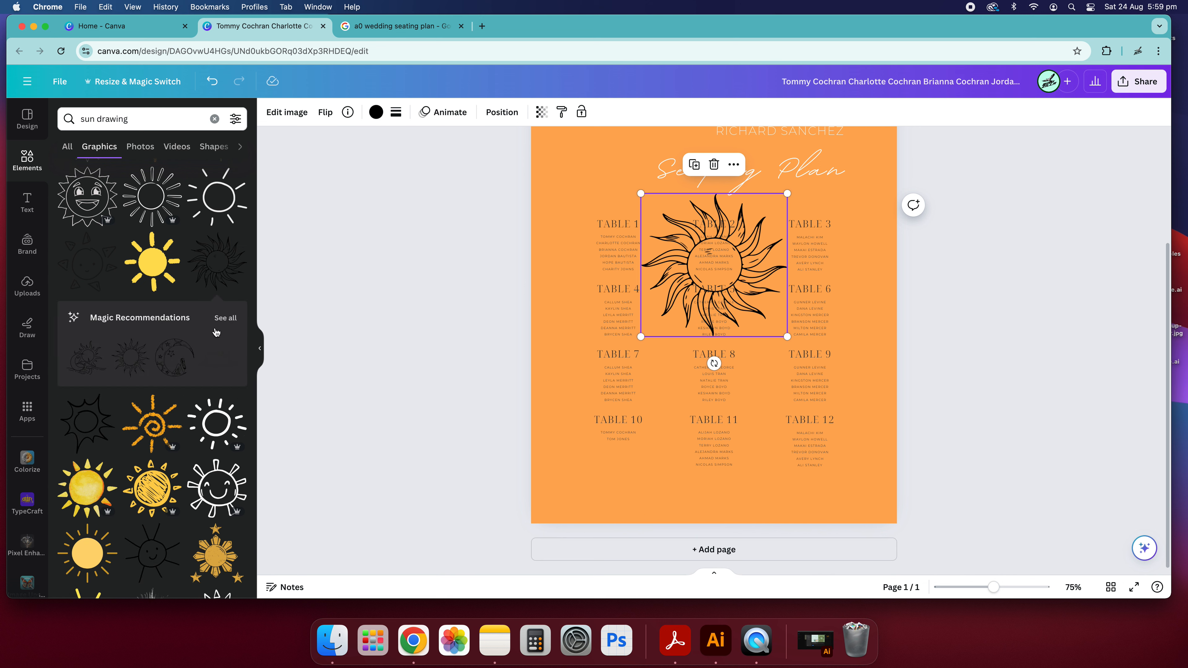
{"action": "left_click", "coordinate": [225, 318]}
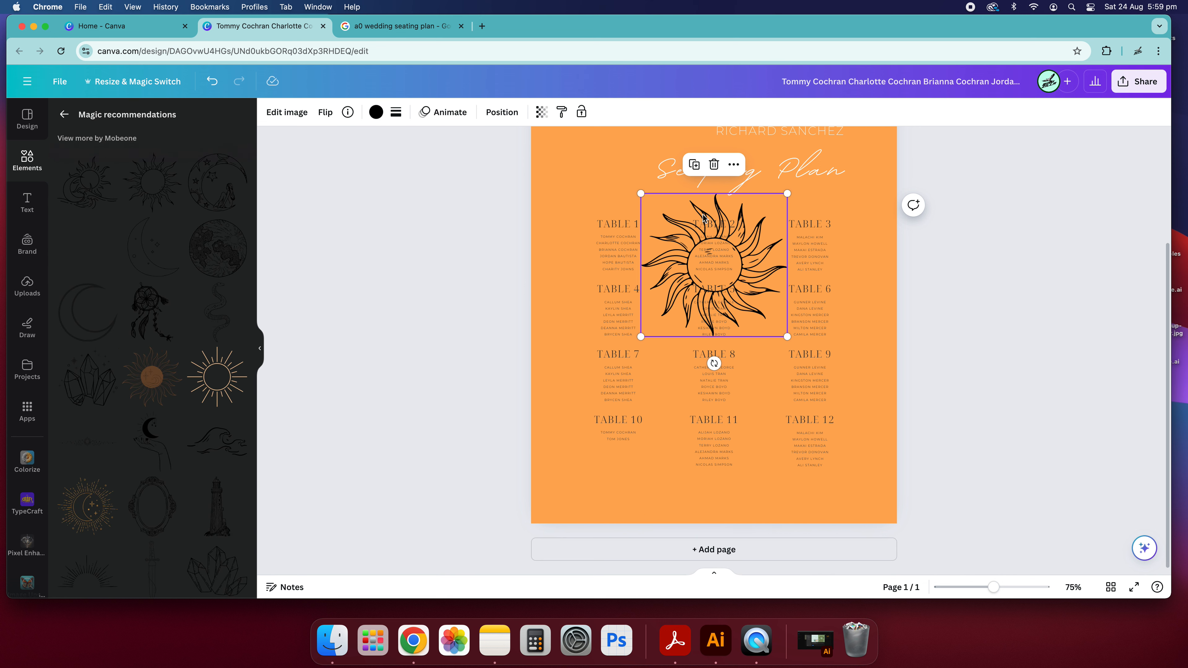
{"action": "key", "text": "Delete"}
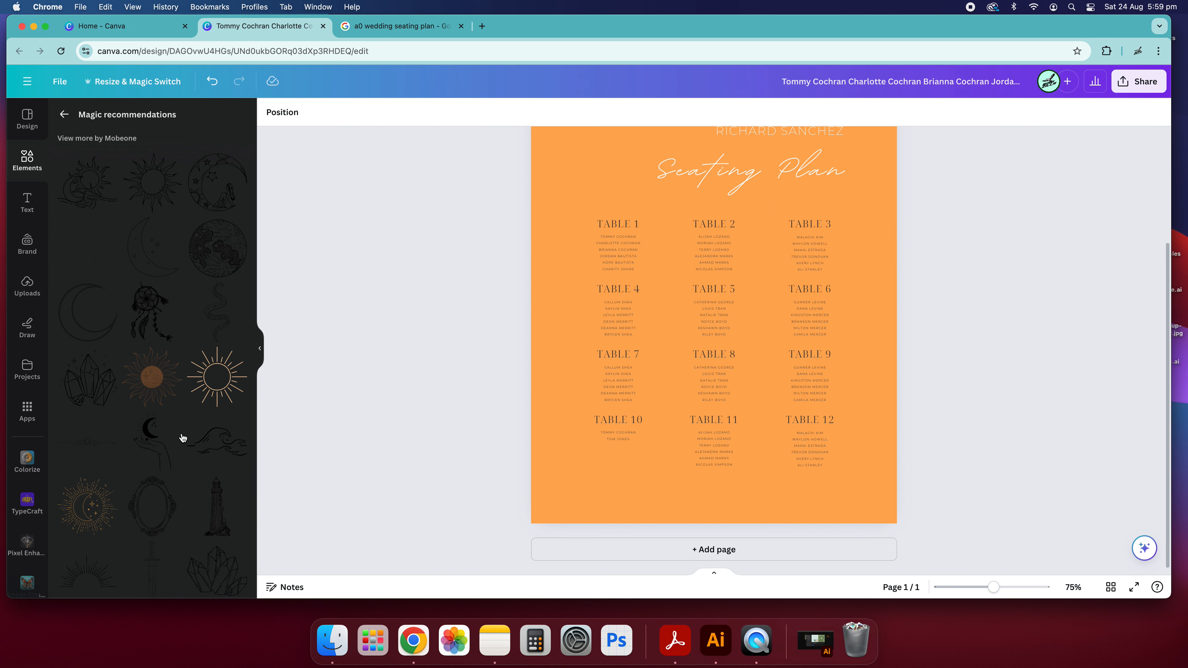
Step: Add the line-art sun with wavy rays from the recommendations, placed partly off the page's bottom-left corner
{"action": "scroll", "coordinate": [70, 426], "scroll_direction": "down", "scroll_amount": 10}
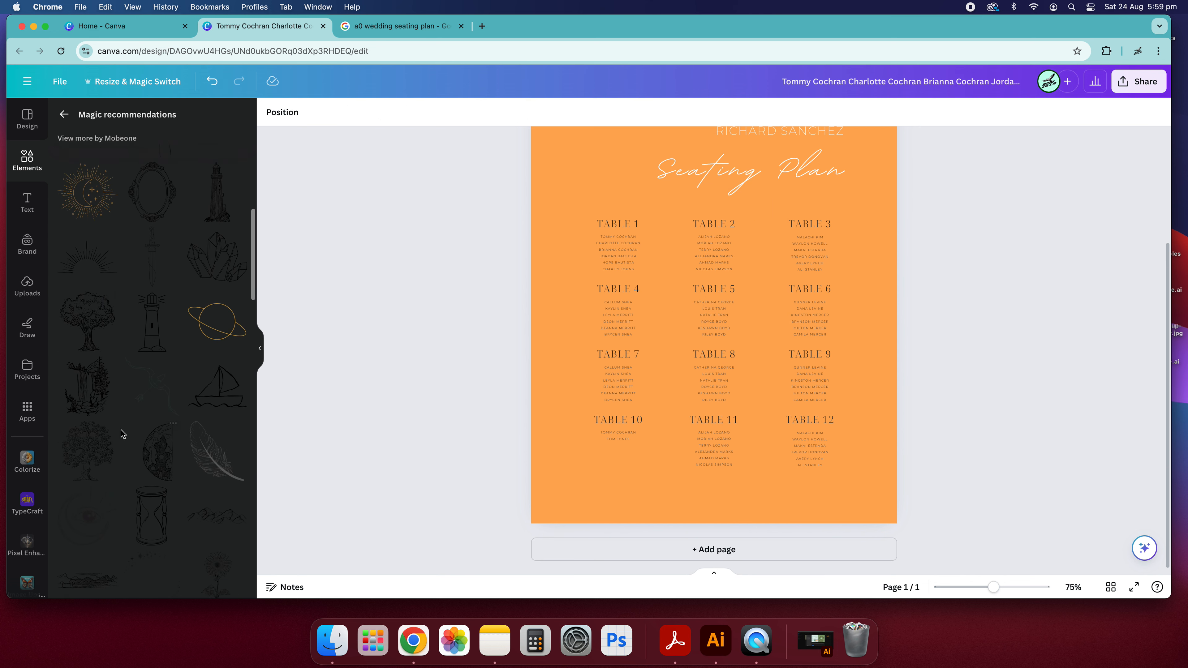
{"action": "scroll", "coordinate": [134, 419], "scroll_direction": "down", "scroll_amount": 5}
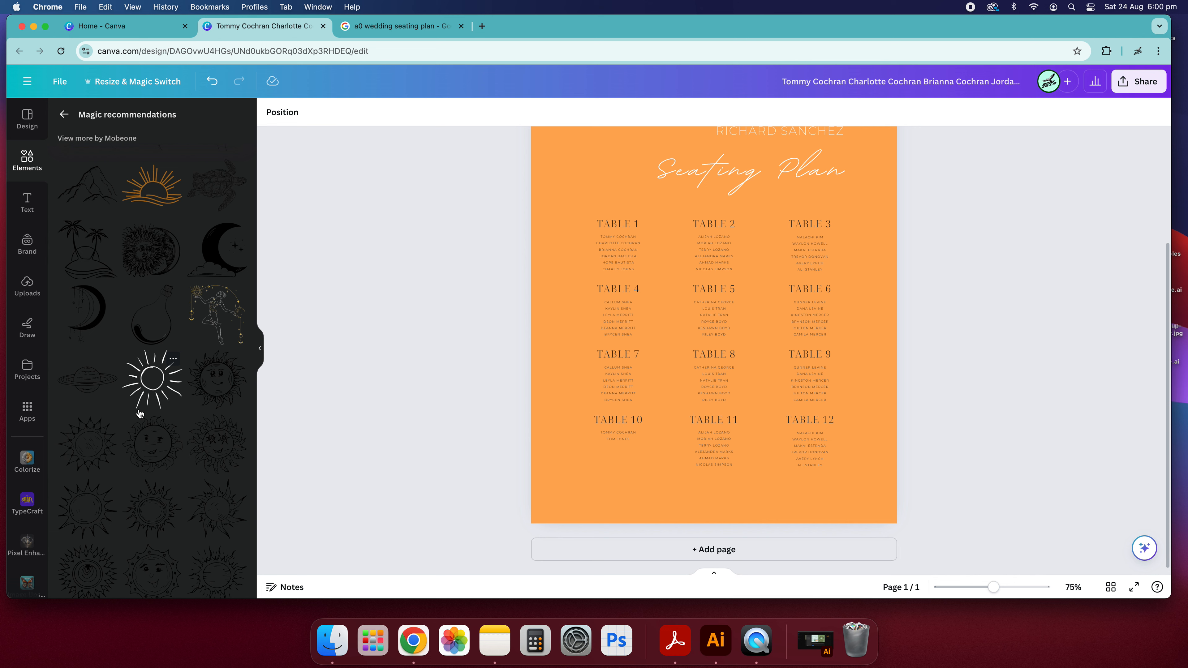
{"action": "scroll", "coordinate": [238, 488], "scroll_direction": "down", "scroll_amount": 4}
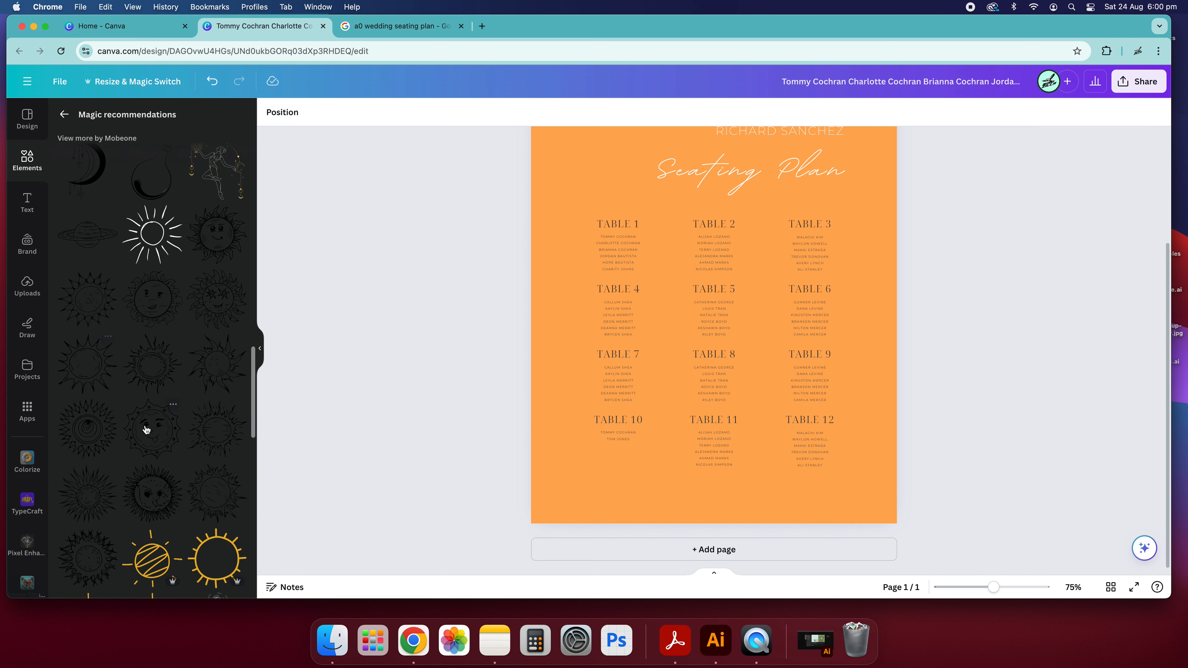
{"action": "scroll", "coordinate": [143, 455], "scroll_direction": "down", "scroll_amount": 10}
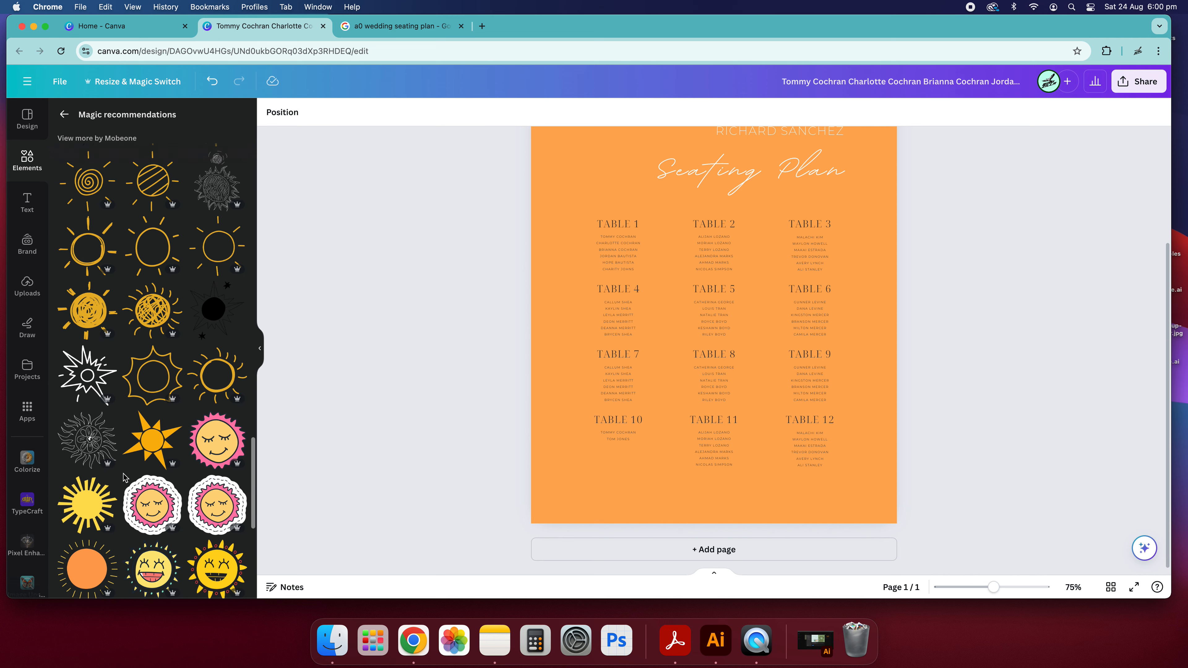
{"action": "scroll", "coordinate": [132, 481], "scroll_direction": "up", "scroll_amount": 20}
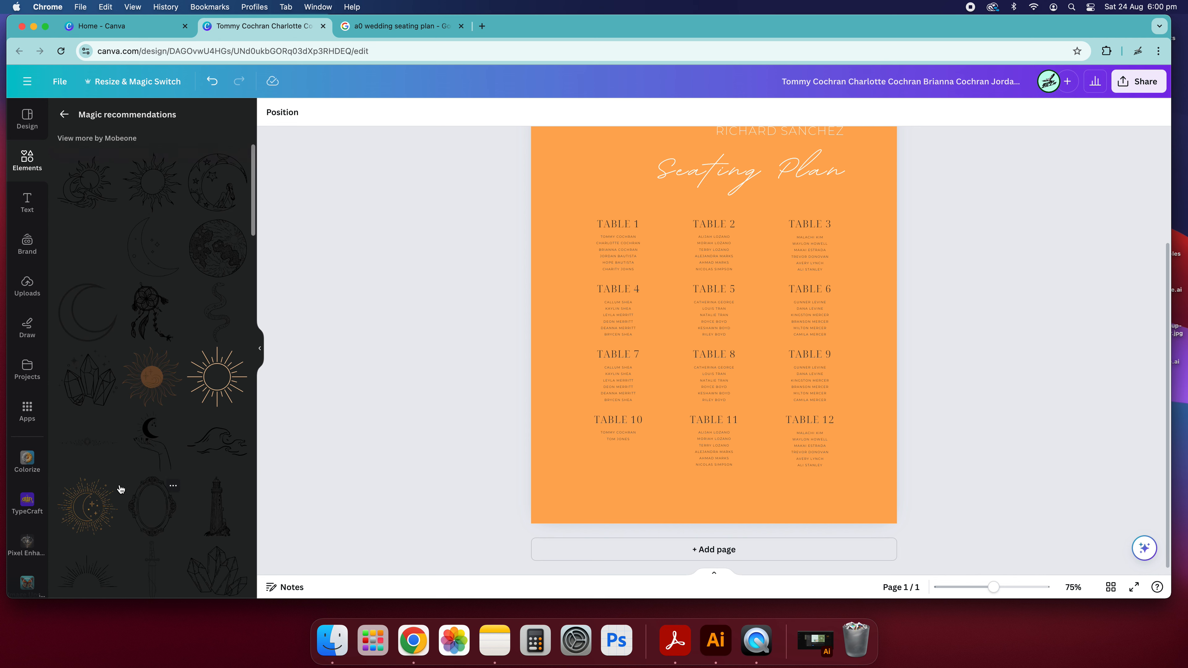
{"action": "left_click", "coordinate": [139, 197]}
{"action": "left_click_drag", "start_coordinate": [696, 212], "coordinate": [537, 448]}
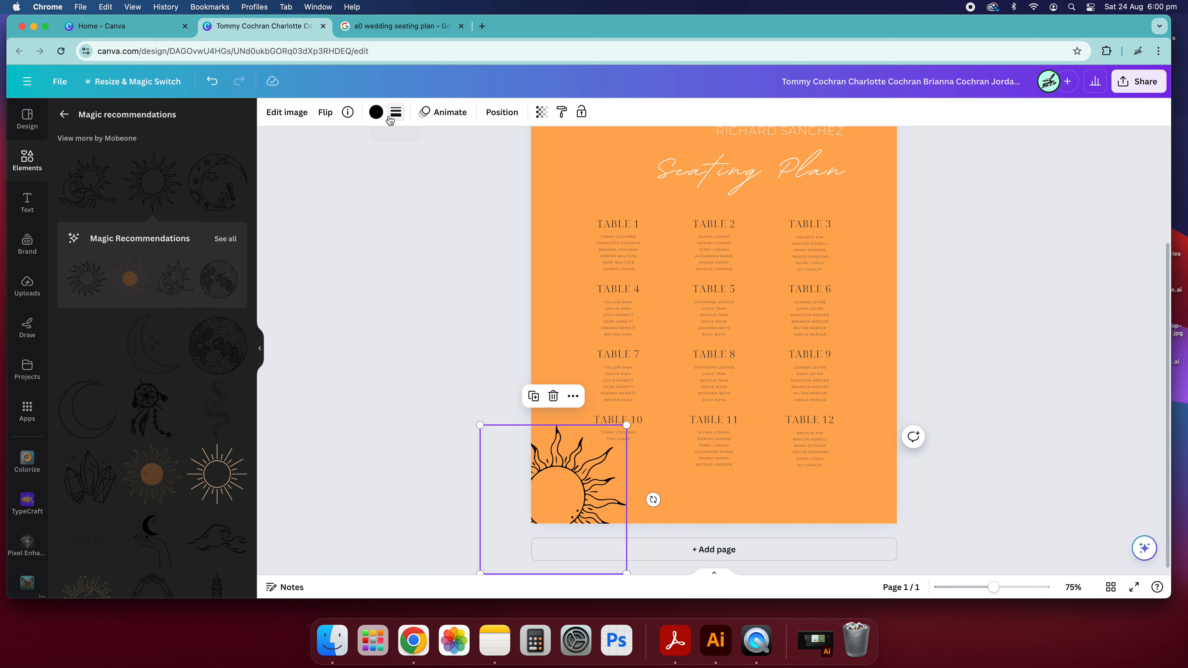
Step: Recolour the corner sun graphic white and check it against the whole page
{"action": "left_click", "coordinate": [375, 112]}
{"action": "left_click", "coordinate": [210, 185]}
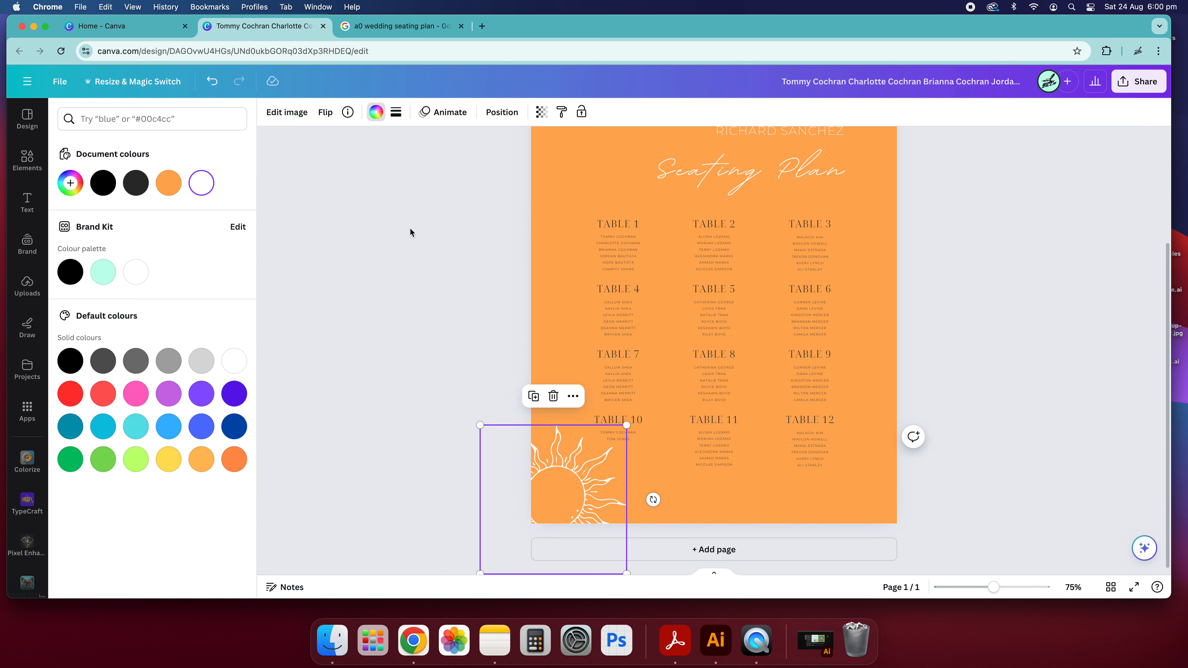
{"action": "left_click", "coordinate": [605, 308]}
{"action": "scroll", "coordinate": [915, 444], "scroll_direction": "up", "scroll_amount": 3}
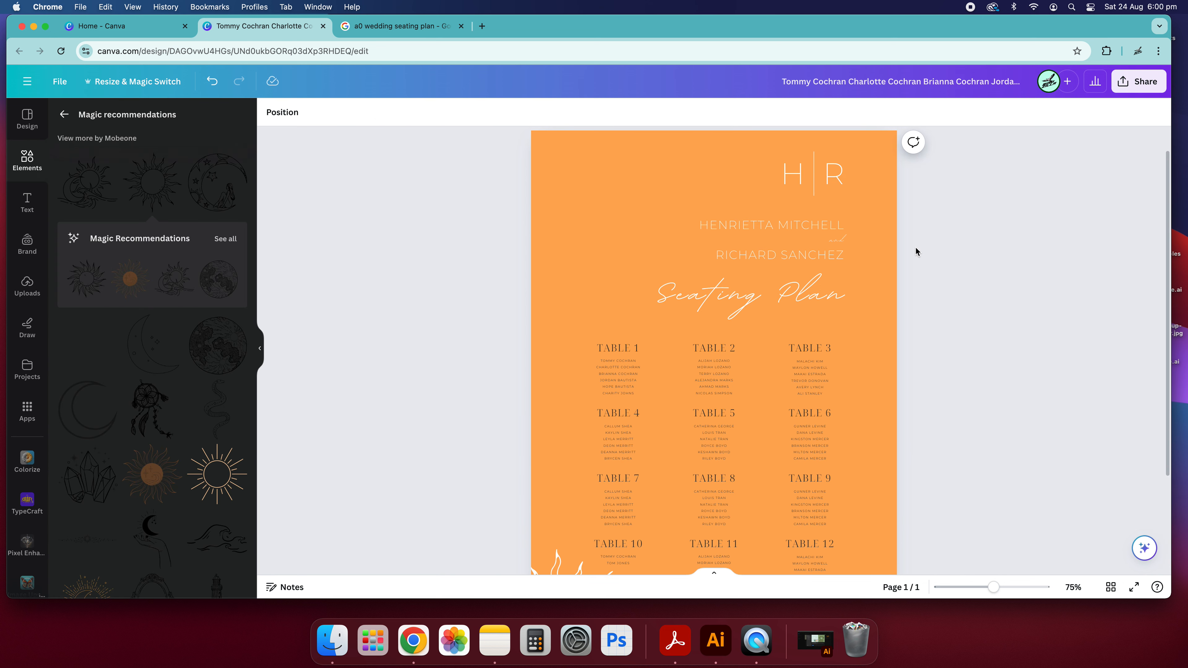
{"action": "key", "text": "super+minus"}
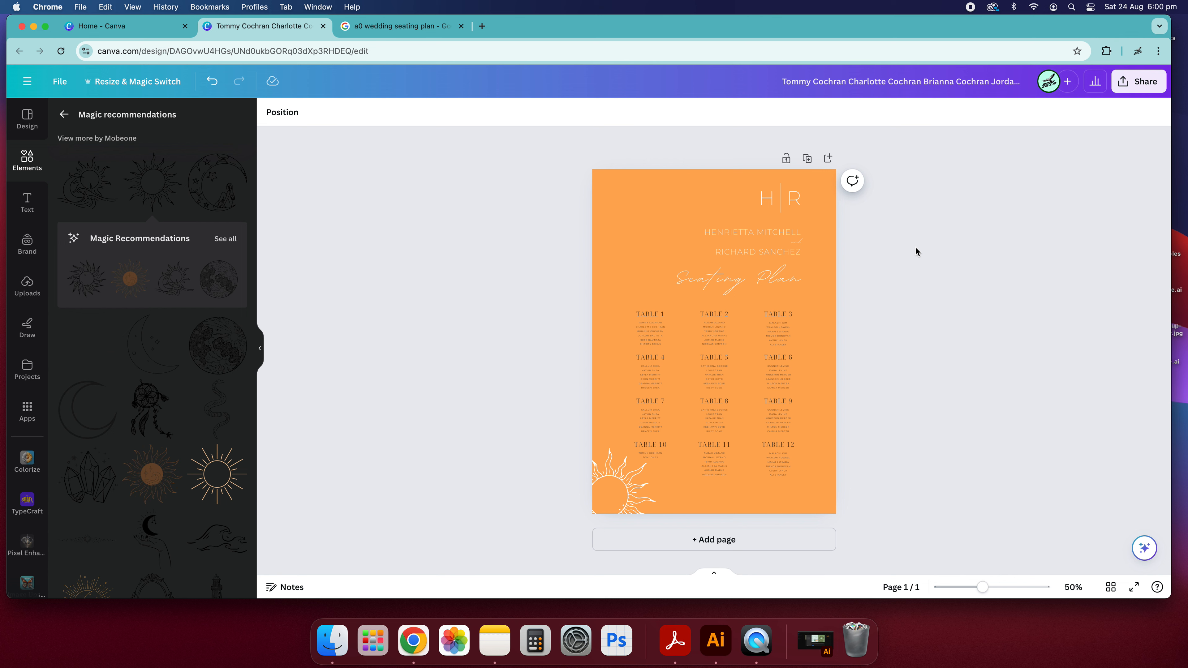
Step: Set both name lines of the couple in the heading to Montserrat Regular
{"action": "left_click", "coordinate": [746, 233]}
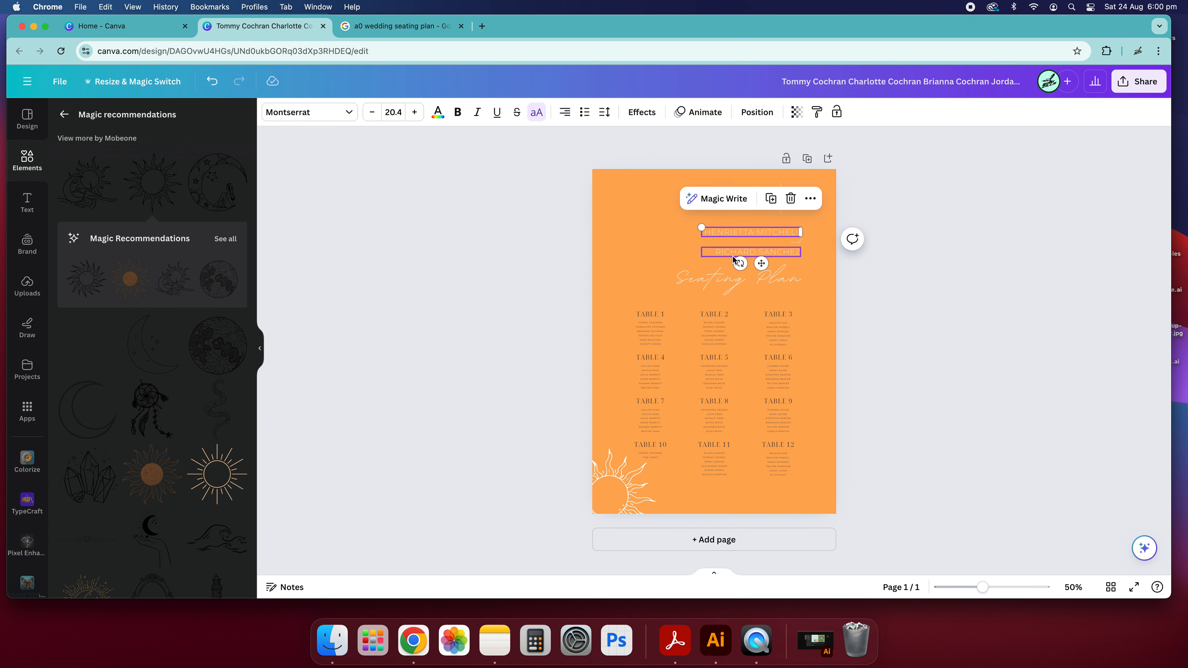
{"action": "left_click", "coordinate": [733, 255], "text": "shift"}
{"action": "left_click", "coordinate": [720, 277], "text": "shift"}
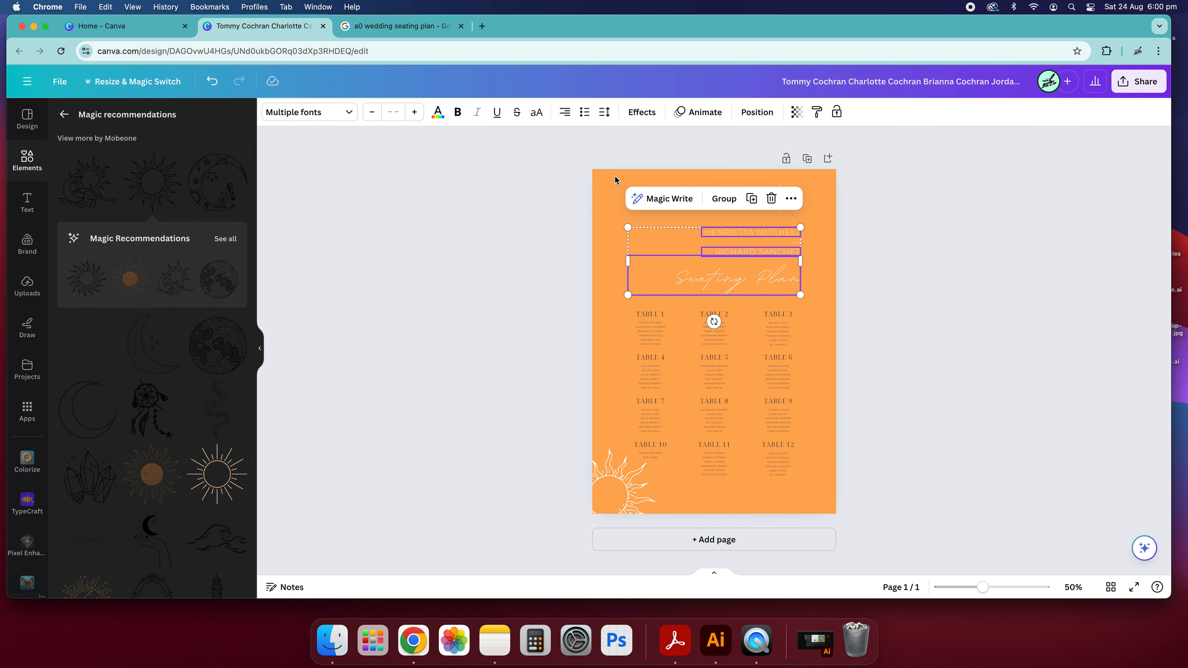
{"action": "left_click", "coordinate": [684, 257], "text": "shift"}
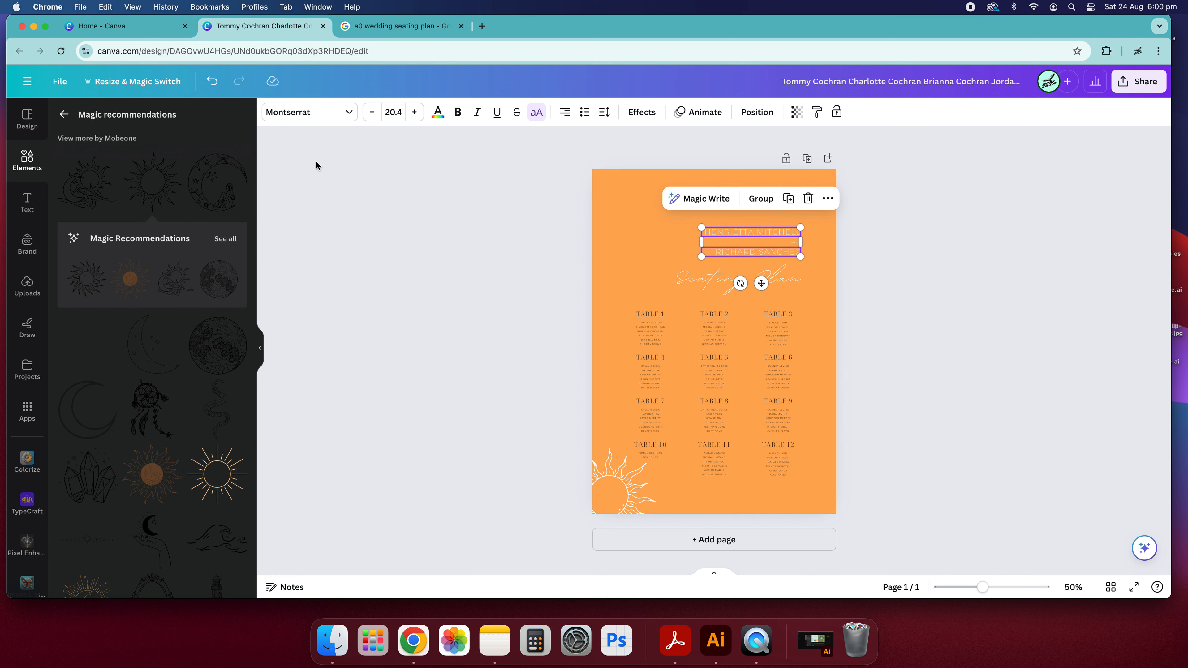
{"action": "left_click", "coordinate": [309, 115]}
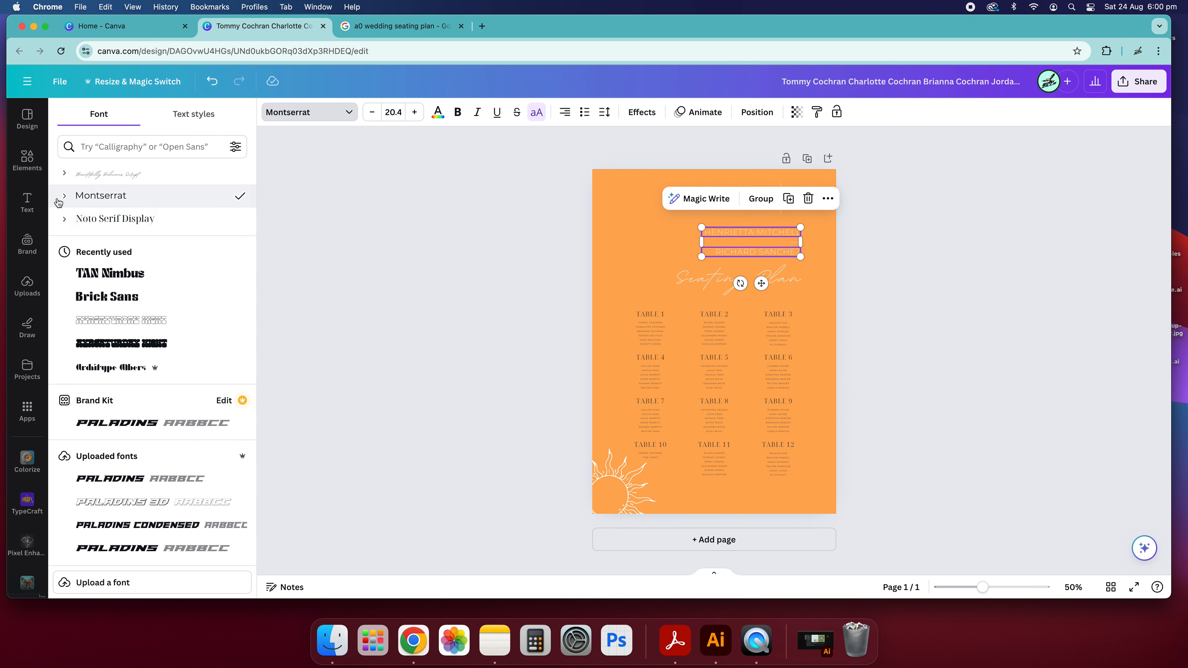
{"action": "left_click", "coordinate": [63, 196]}
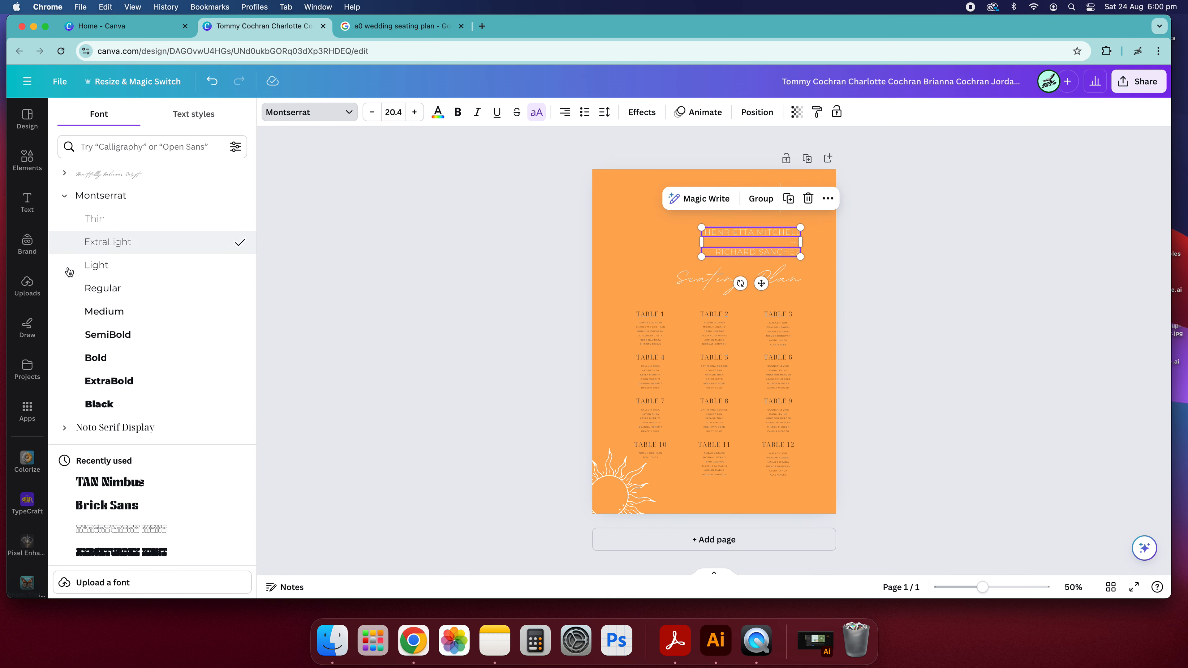
{"action": "left_click", "coordinate": [129, 289]}
{"action": "key", "text": "Escape"}
{"action": "left_click", "coordinate": [393, 229]}
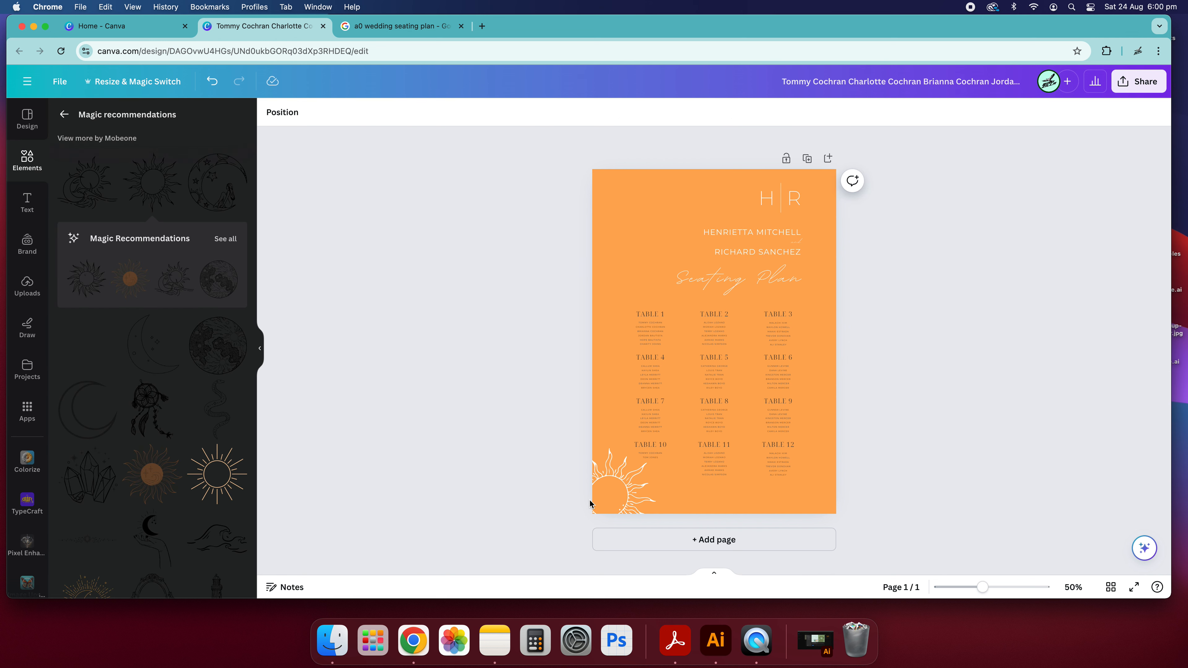
Step: Shift the white sun slightly further off the page's bottom-left corner and search the element graphics for "squigle"
{"action": "left_click_drag", "start_coordinate": [588, 501], "coordinate": [600, 505]}
{"action": "left_click", "coordinate": [667, 506]}
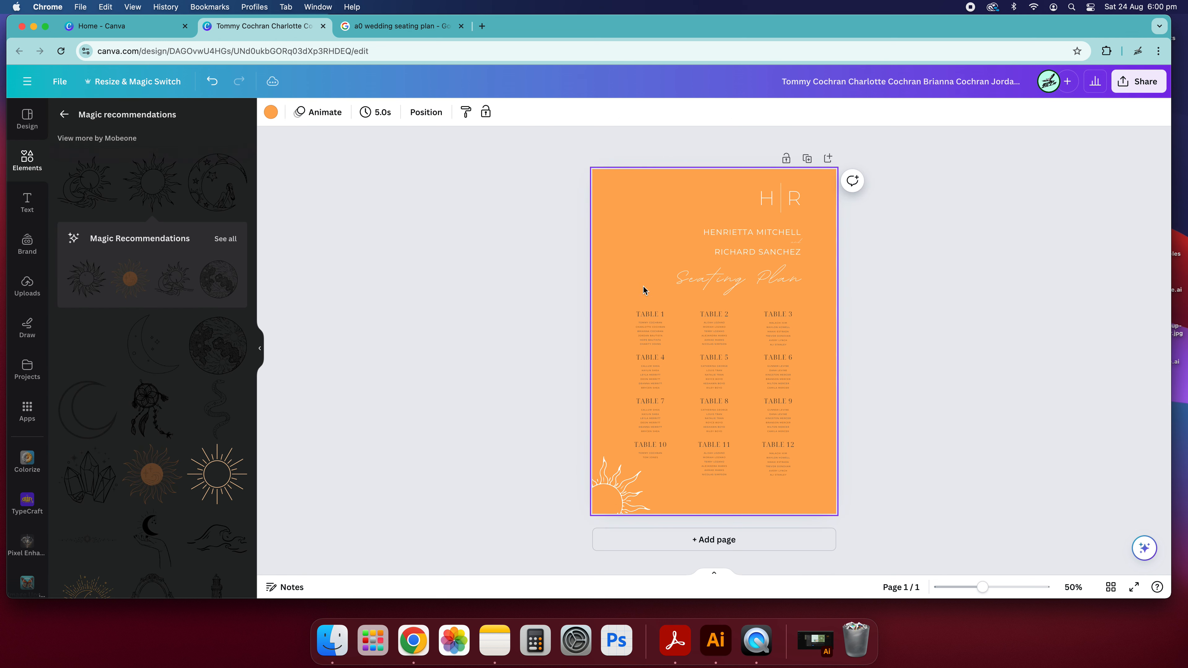
{"action": "left_click", "coordinate": [70, 115]}
{"action": "double_click", "coordinate": [143, 118]}
{"action": "type", "text": "squi"}
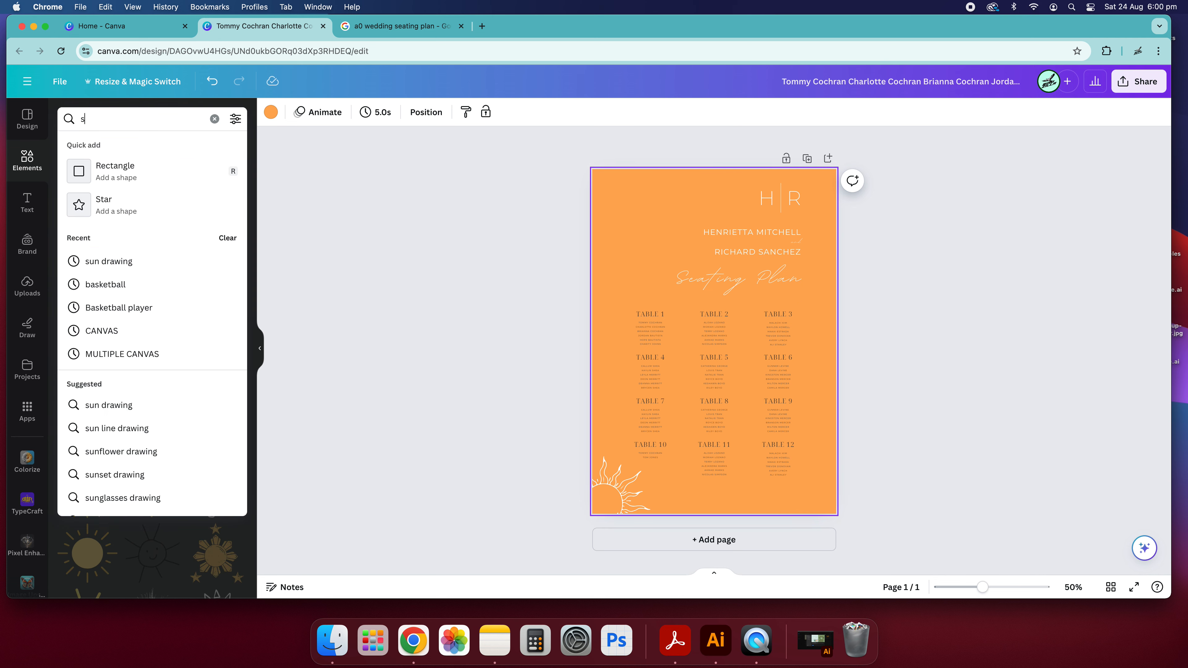
{"action": "key", "text": "BackSpace"}
{"action": "type", "text": "igle"}
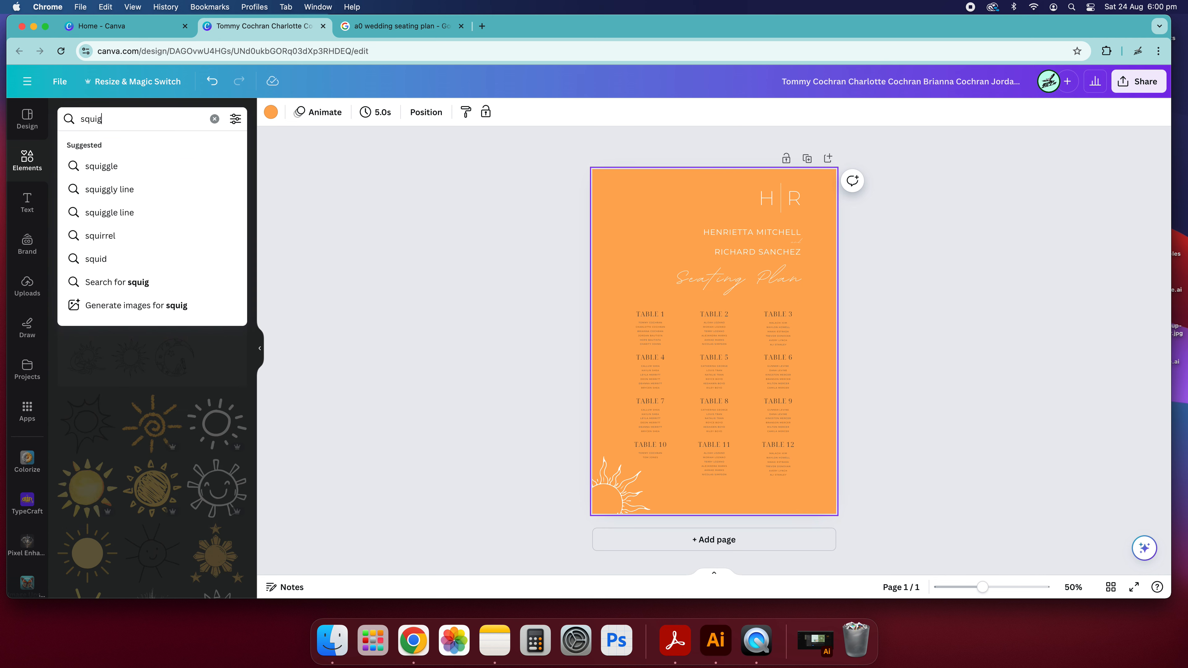
{"action": "key", "text": "Return"}
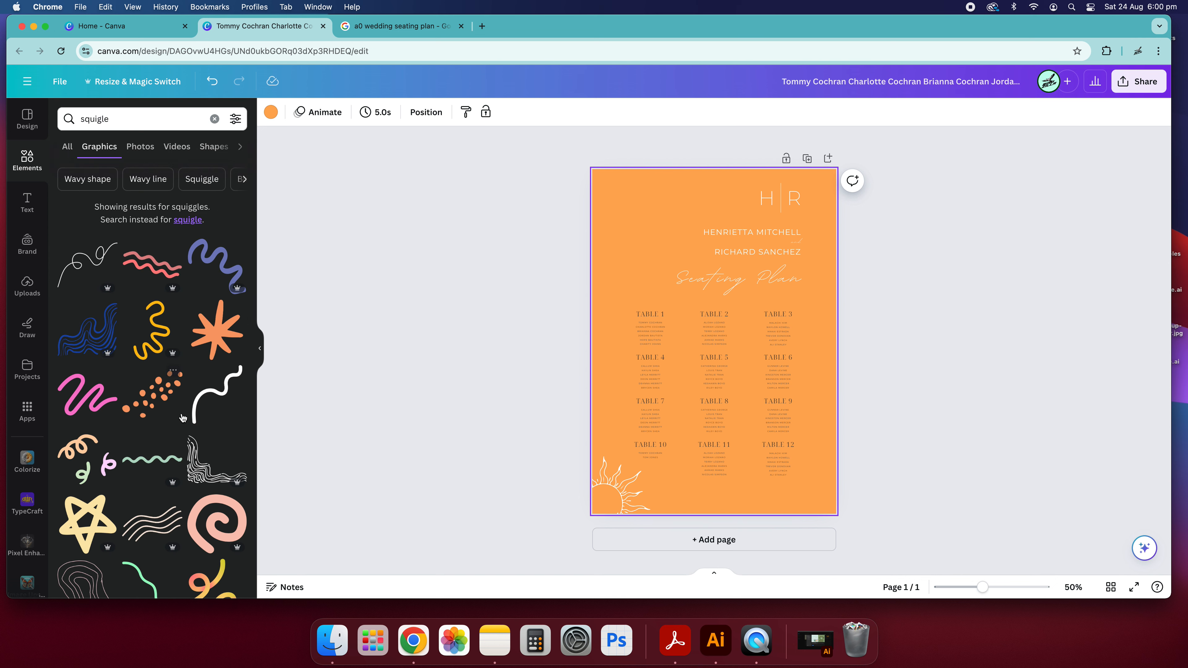
Step: Replace the corner sun with the black wavy contour graphic, placed in the page's bottom-left corner
{"action": "left_click", "coordinate": [207, 468]}
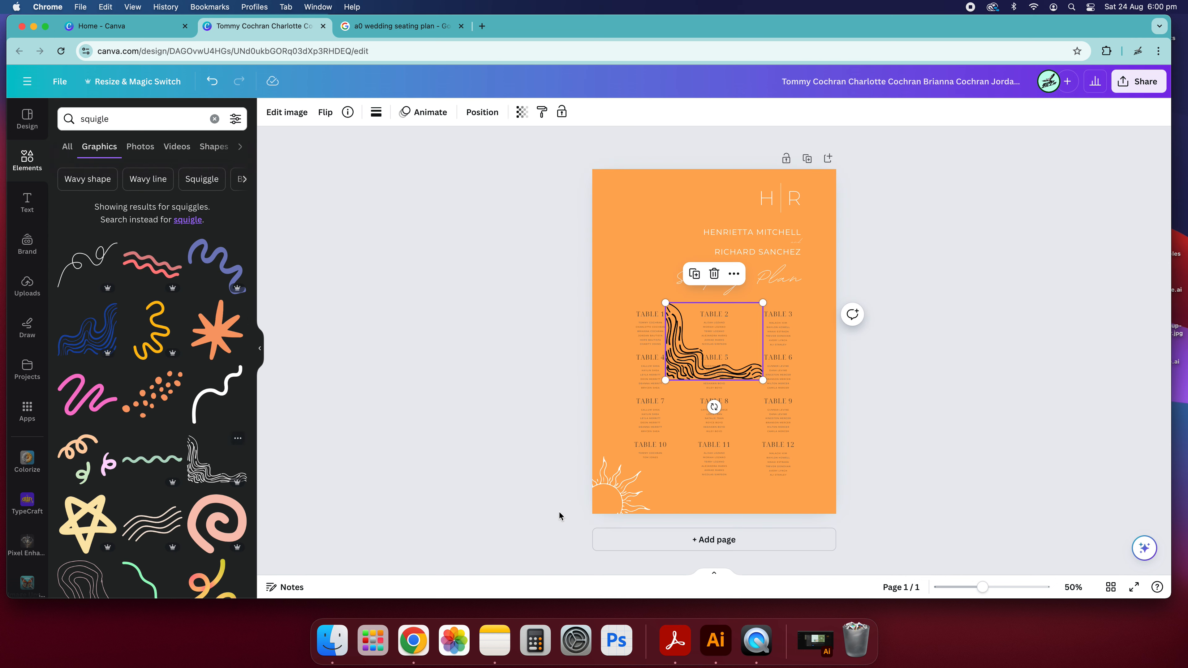
{"action": "left_click", "coordinate": [615, 491]}
{"action": "key", "text": "Delete"}
{"action": "left_click", "coordinate": [701, 365]}
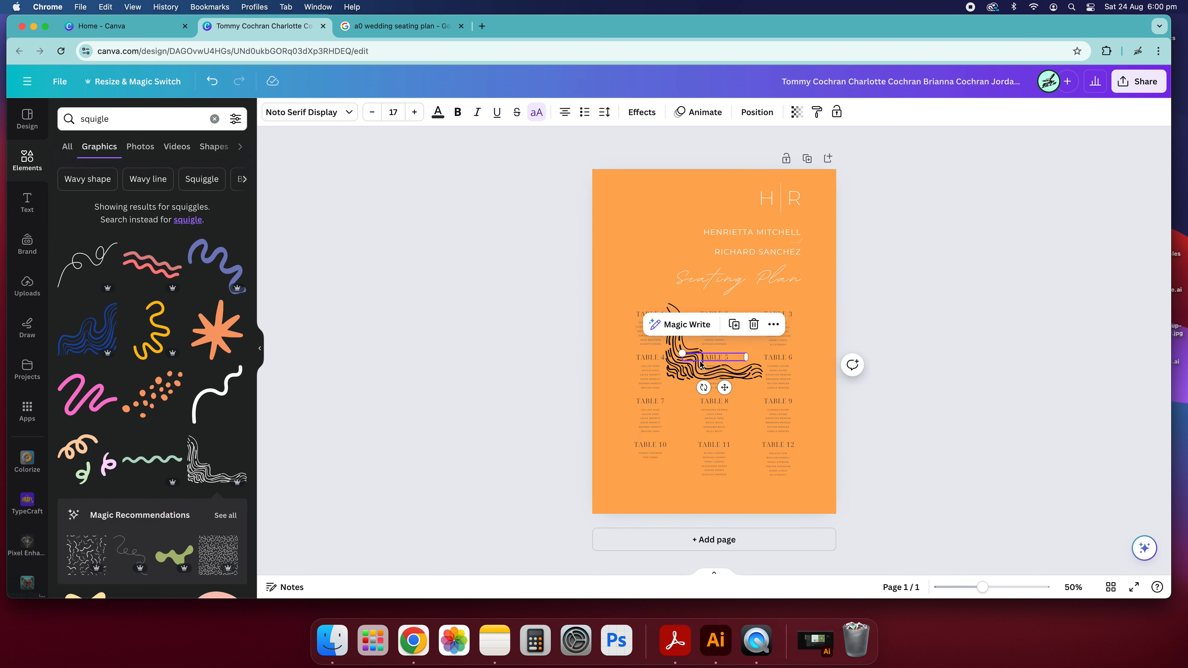
{"action": "left_click", "coordinate": [672, 308]}
{"action": "mouse_move", "coordinate": [671, 309]}
{"action": "left_mouse_down"}
{"action": "mouse_move", "coordinate": [592, 462]}
{"action": "mouse_move", "coordinate": [603, 425]}
{"action": "mouse_move", "coordinate": [591, 446]}
{"action": "left_mouse_up"}
{"action": "left_click", "coordinate": [496, 368]}
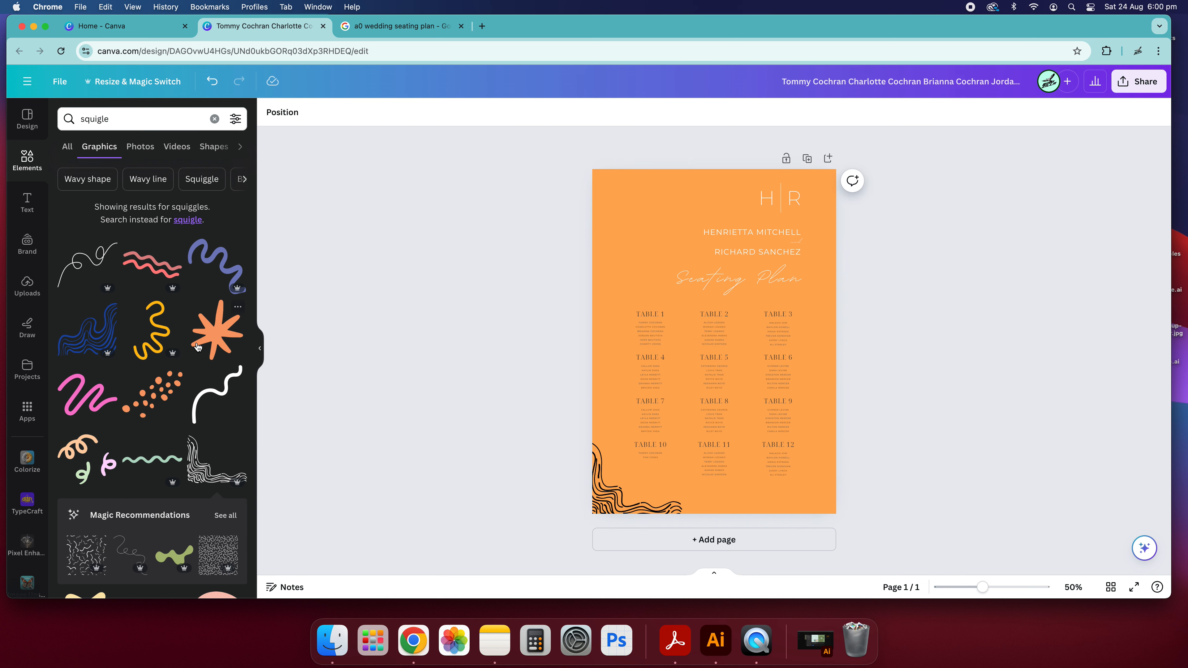
Step: Add the orange starburst in the page's top-left corner and the cream wavy-lines graphic partly off the bottom-right corner
{"action": "left_click", "coordinate": [197, 347]}
{"action": "left_click_drag", "start_coordinate": [762, 396], "coordinate": [617, 189]}
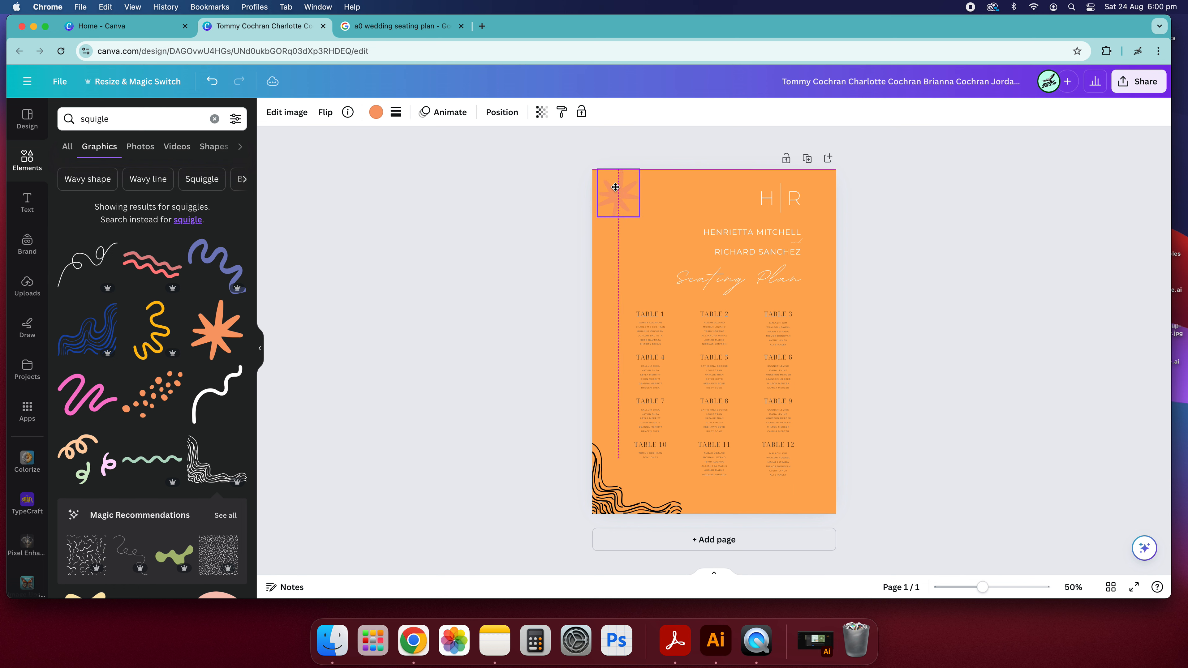
{"action": "scroll", "coordinate": [143, 405], "scroll_direction": "down", "scroll_amount": 5}
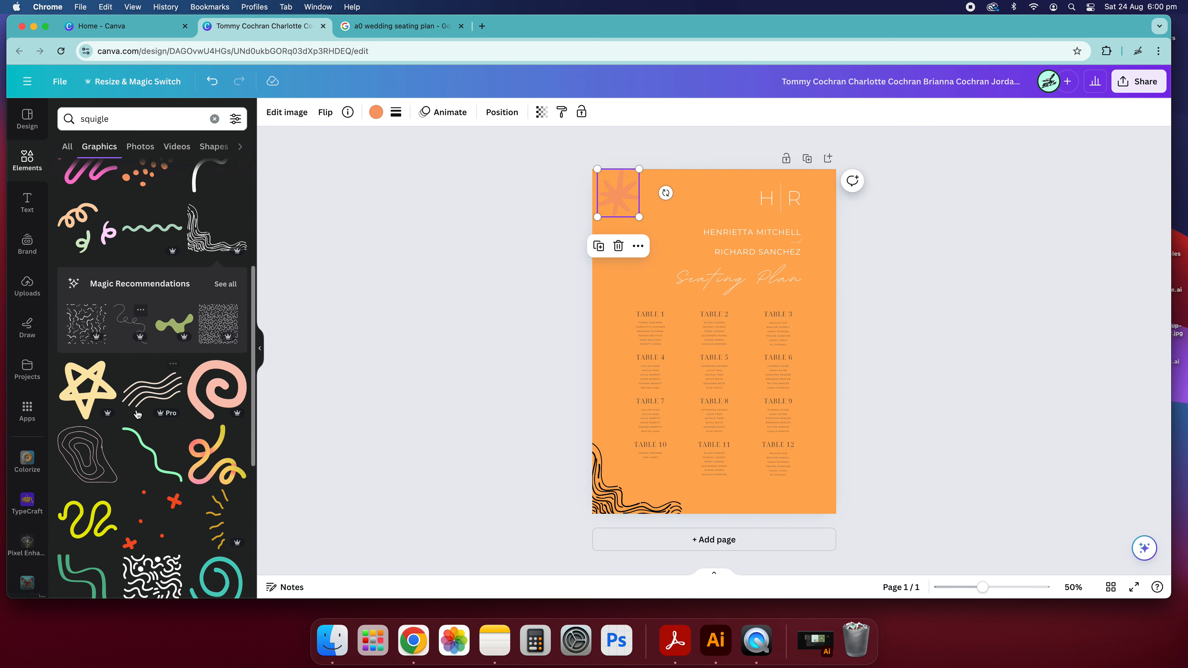
{"action": "scroll", "coordinate": [142, 415], "scroll_direction": "down", "scroll_amount": 2}
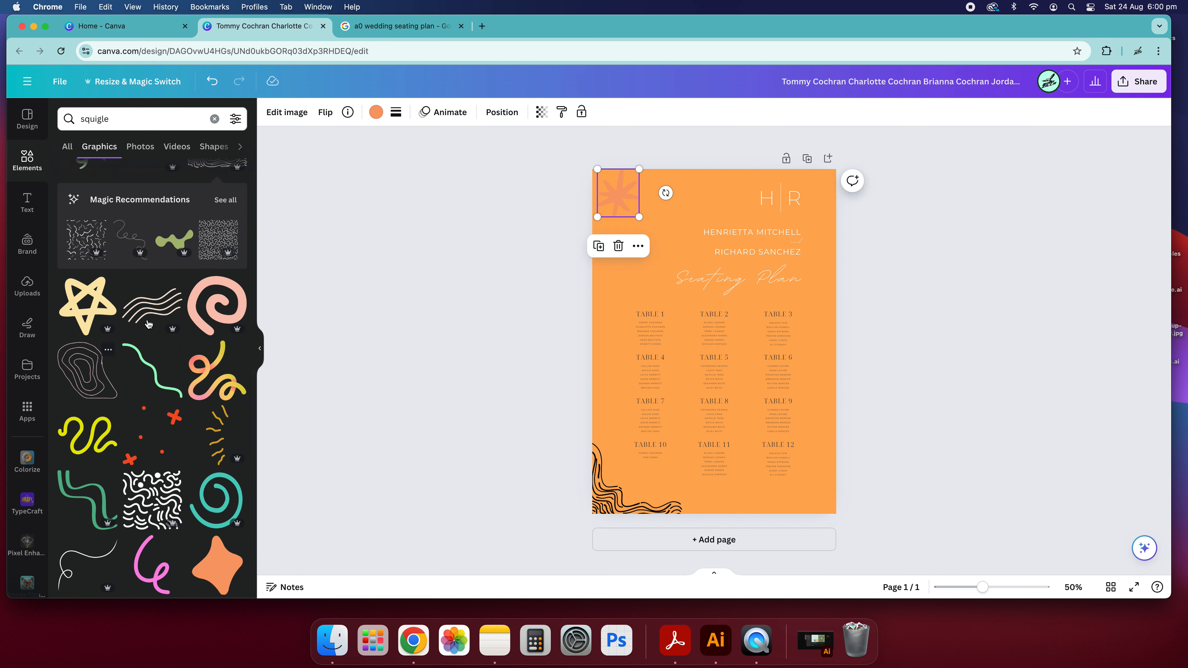
{"action": "left_click", "coordinate": [154, 306]}
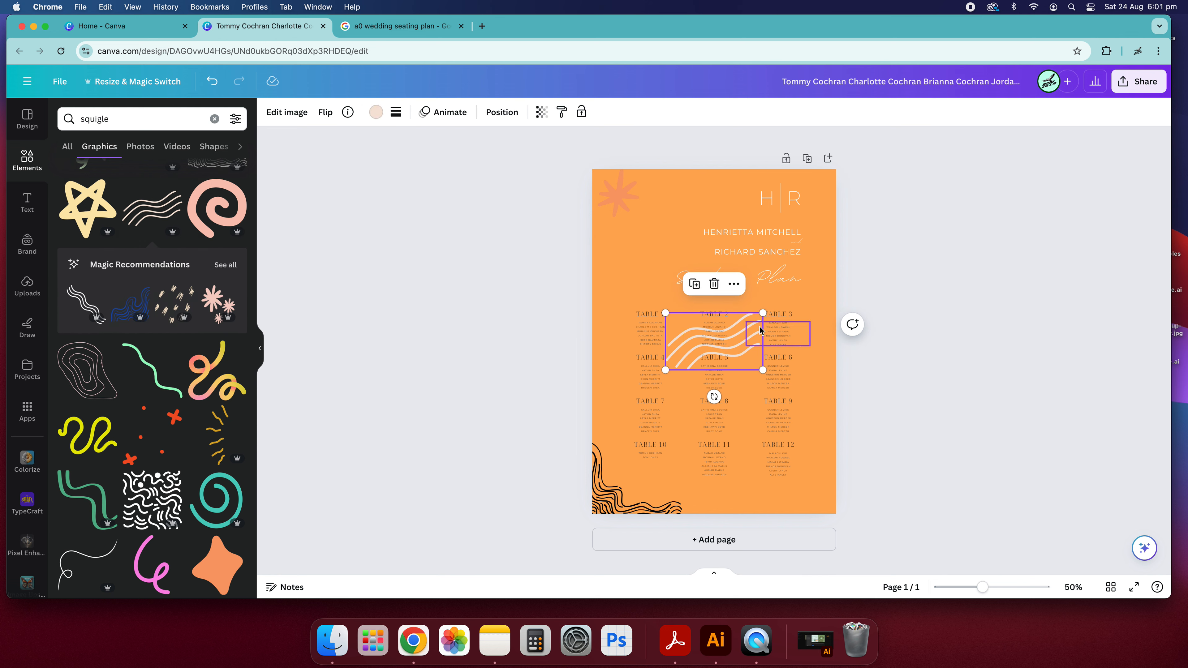
{"action": "mouse_move", "coordinate": [761, 313]}
{"action": "left_mouse_down"}
{"action": "mouse_move", "coordinate": [736, 342]}
{"action": "mouse_move", "coordinate": [695, 348]}
{"action": "mouse_move", "coordinate": [901, 255]}
{"action": "mouse_move", "coordinate": [898, 234]}
{"action": "left_mouse_up"}
{"action": "mouse_move", "coordinate": [823, 270]}
{"action": "left_mouse_down"}
{"action": "mouse_move", "coordinate": [827, 552]}
{"action": "mouse_move", "coordinate": [856, 464]}
{"action": "left_mouse_up"}
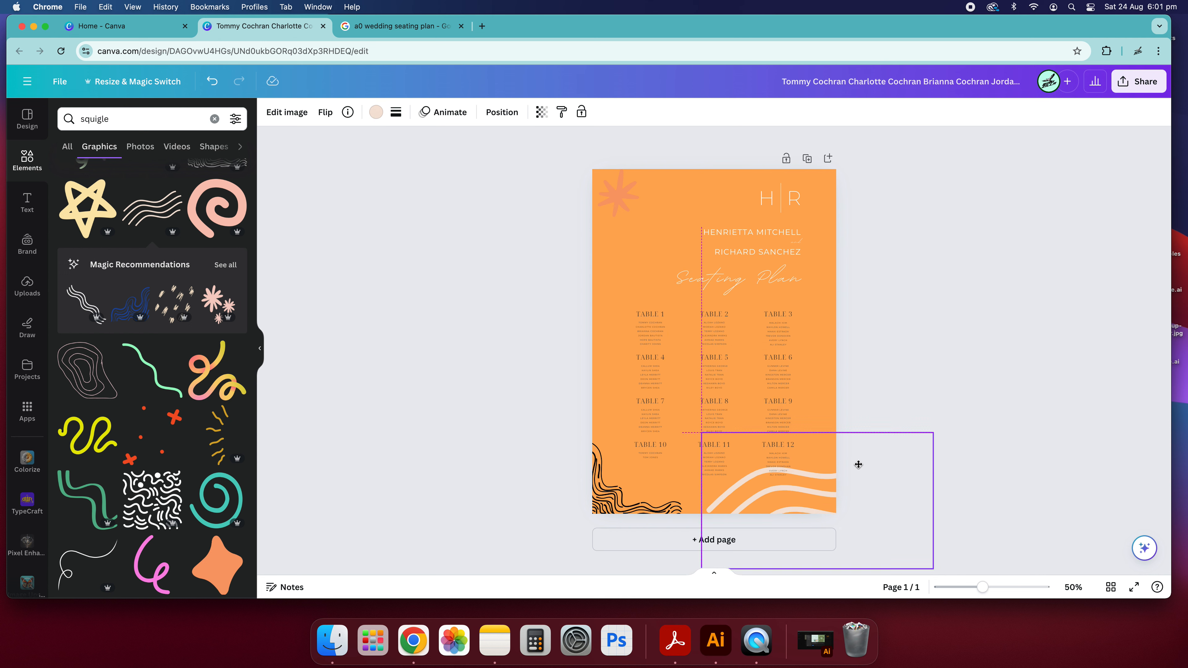
{"action": "mouse_move", "coordinate": [933, 434]}
{"action": "left_mouse_down"}
{"action": "mouse_move", "coordinate": [820, 493]}
{"action": "mouse_move", "coordinate": [870, 454]}
{"action": "mouse_move", "coordinate": [877, 469]}
{"action": "mouse_move", "coordinate": [844, 476]}
{"action": "left_mouse_up"}
Step: Recolour the black wavy contour graphic in the page's bottom-left corner white
{"action": "left_click", "coordinate": [600, 446]}
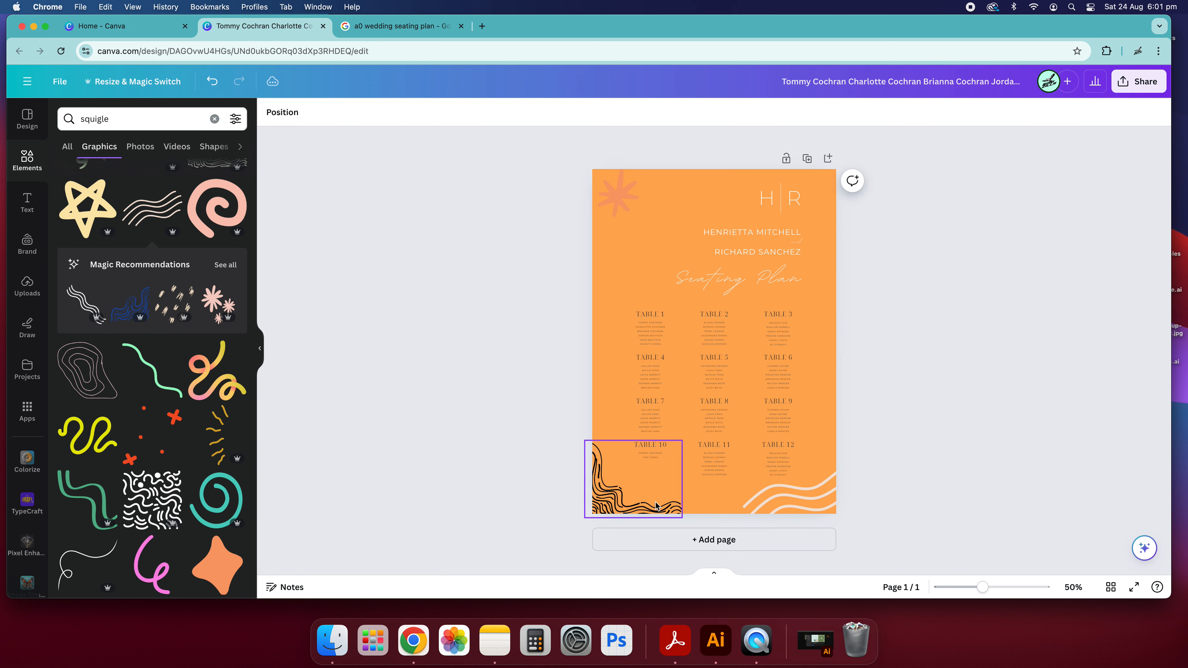
{"action": "left_click", "coordinate": [376, 111]}
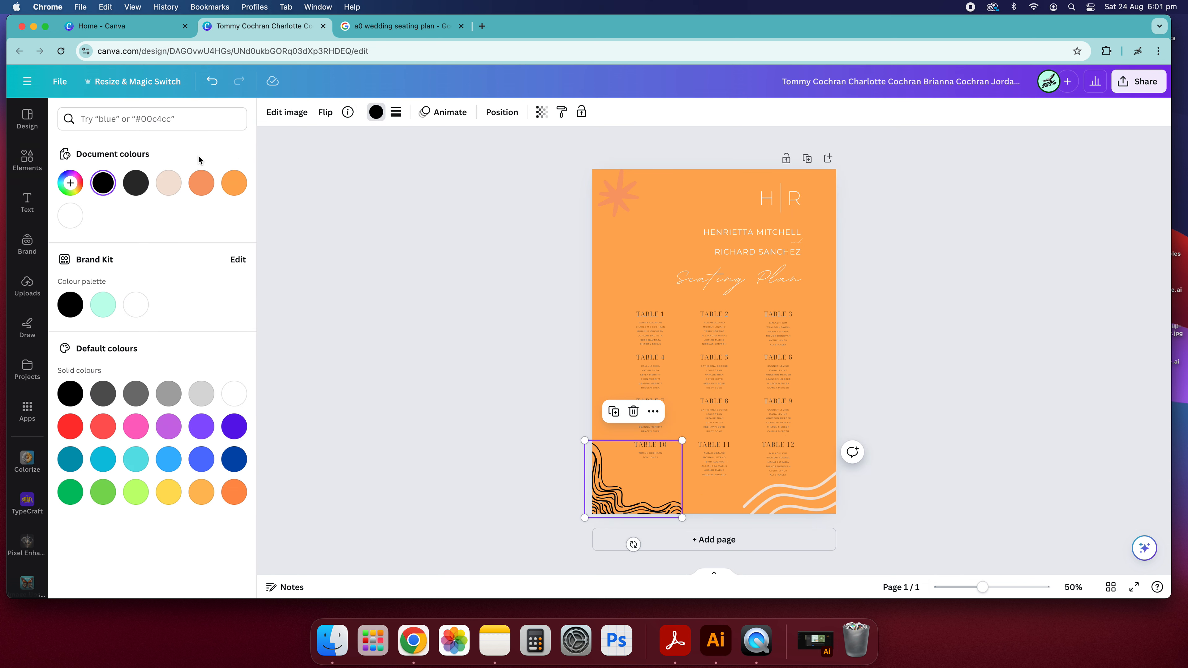
{"action": "left_click", "coordinate": [77, 224]}
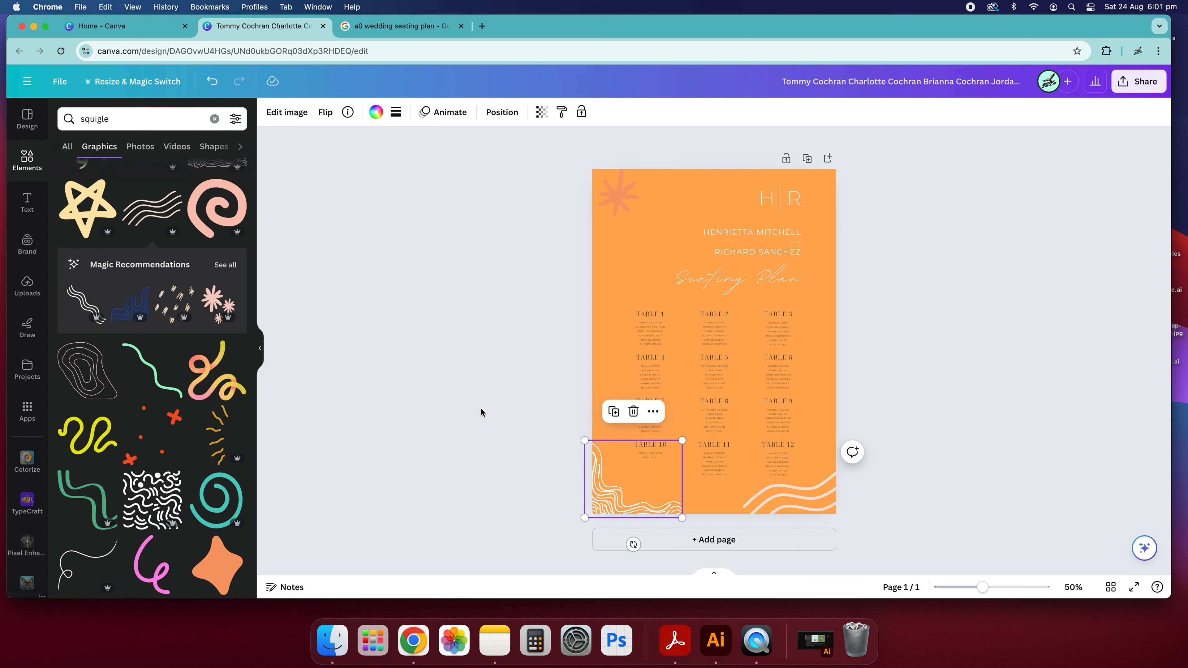
Step: Recolour the starburst white, shrink it and move it inward along the top of the page
{"action": "left_click", "coordinate": [618, 195]}
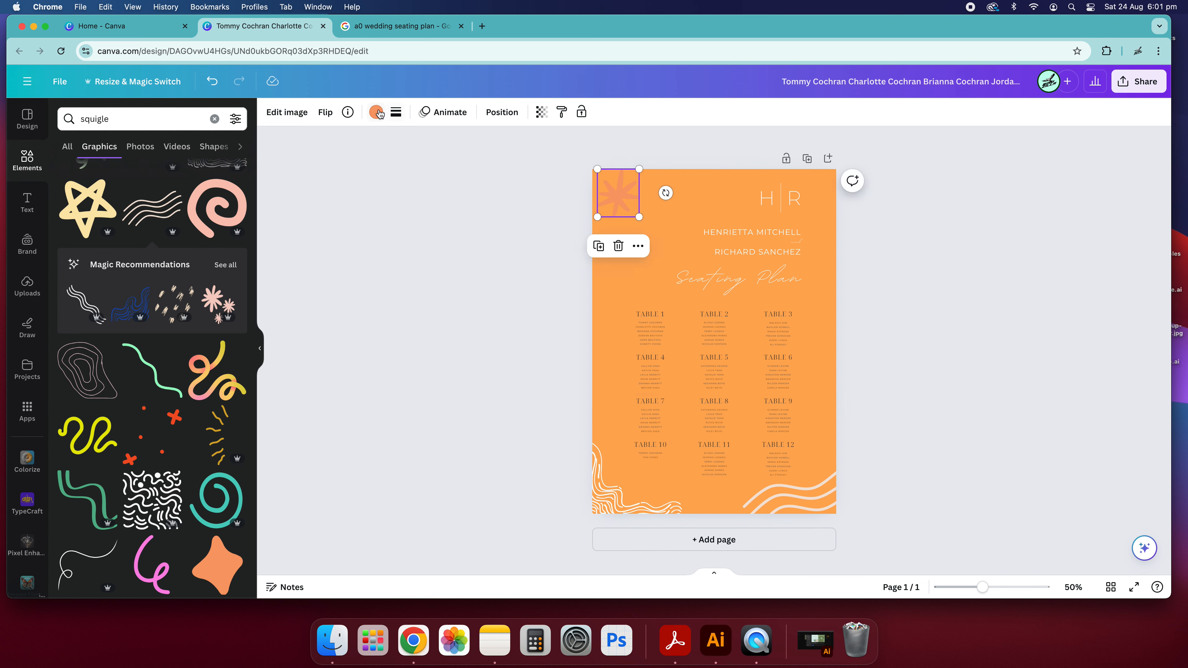
{"action": "left_click", "coordinate": [376, 112]}
{"action": "left_click", "coordinate": [379, 175]}
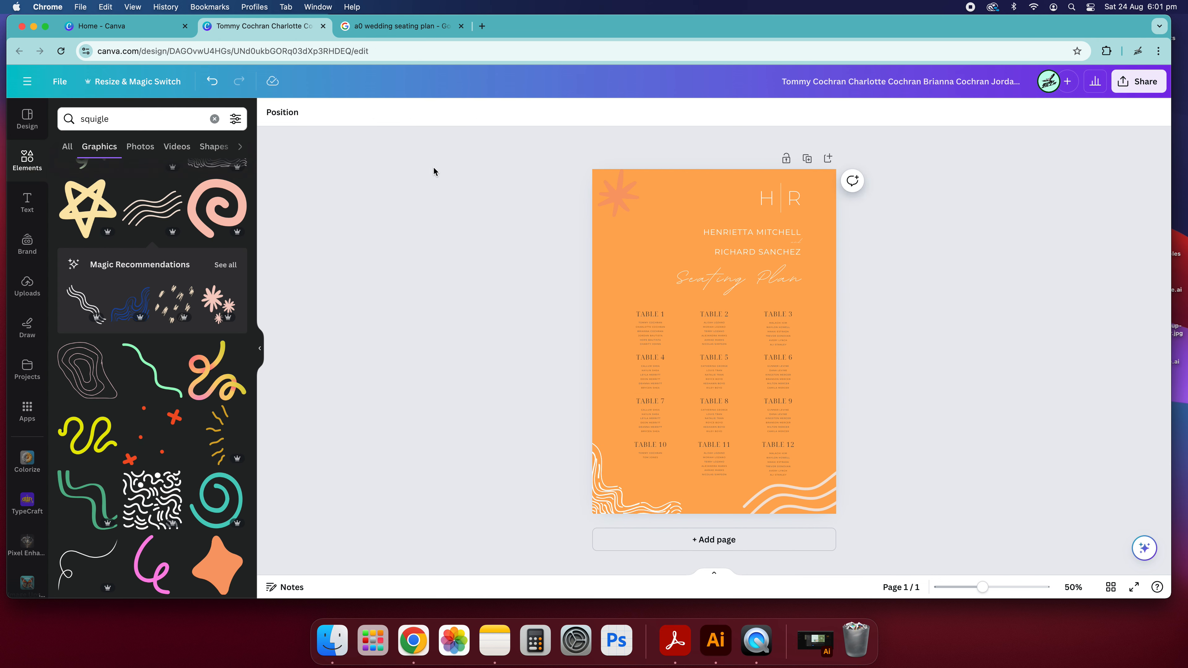
{"action": "left_click", "coordinate": [613, 200]}
{"action": "left_click", "coordinate": [377, 112]}
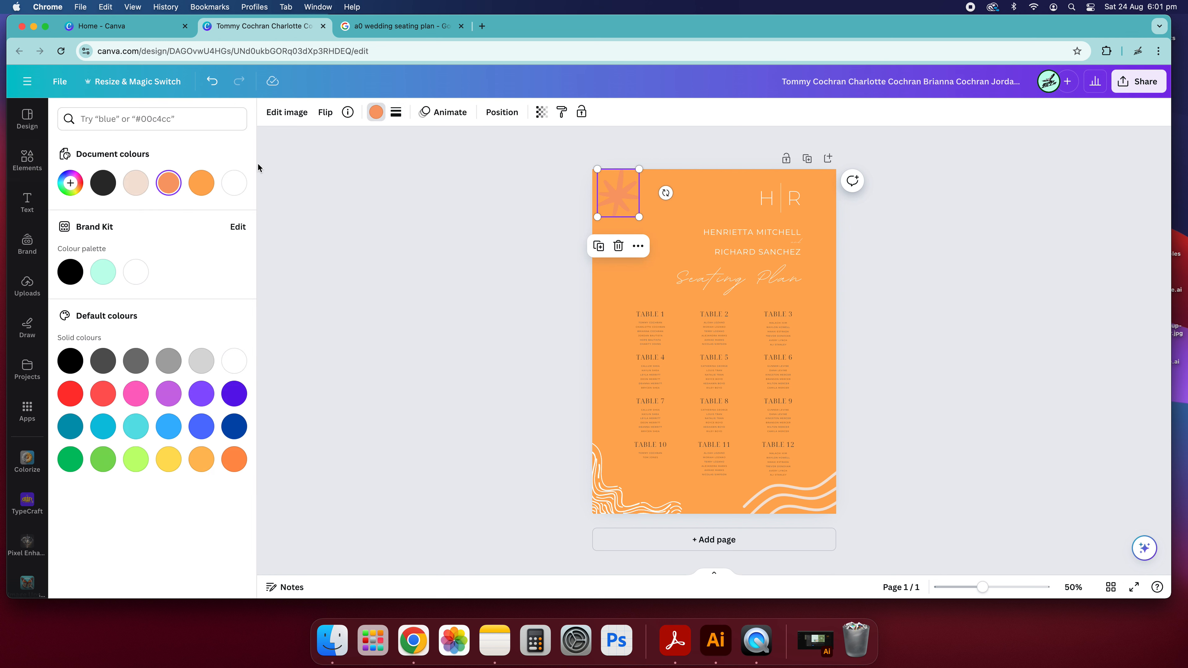
{"action": "left_click", "coordinate": [236, 184]}
{"action": "left_click", "coordinate": [514, 136]}
{"action": "left_click", "coordinate": [620, 182]}
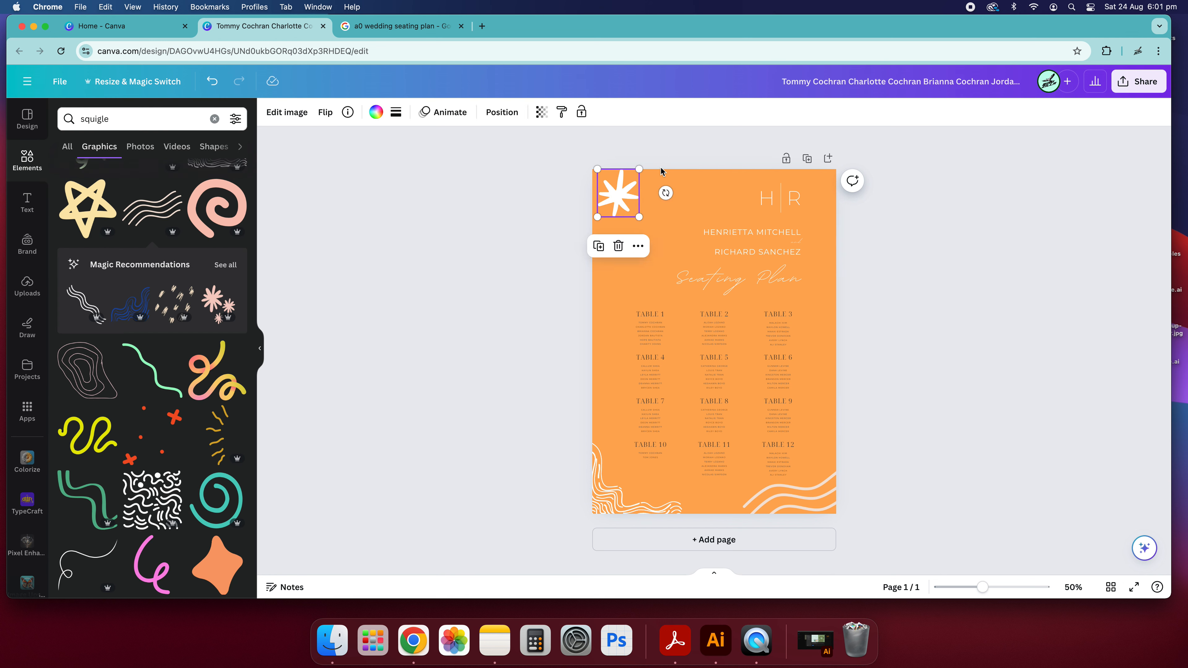
{"action": "left_click_drag", "start_coordinate": [626, 183], "coordinate": [692, 210]}
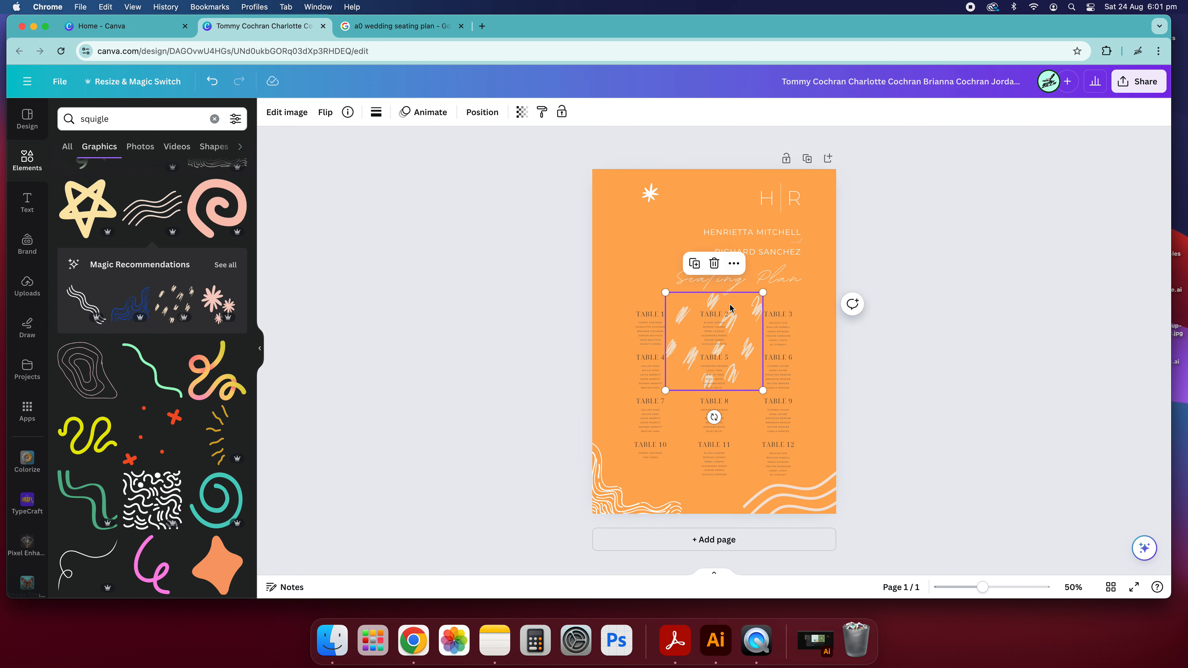
Step: Recolour the brush-strokes graphic white and place it partly off the page's left edge, beside the heading and first tables
{"action": "mouse_move", "coordinate": [710, 303]}
{"action": "left_mouse_down"}
{"action": "mouse_move", "coordinate": [580, 164]}
{"action": "mouse_move", "coordinate": [700, 216]}
{"action": "mouse_move", "coordinate": [586, 218]}
{"action": "left_mouse_up"}
{"action": "left_click", "coordinate": [376, 112]}
{"action": "left_click", "coordinate": [231, 180]}
{"action": "left_click", "coordinate": [460, 206]}
{"action": "mouse_move", "coordinate": [602, 292]}
{"action": "left_mouse_down"}
{"action": "mouse_move", "coordinate": [573, 356]}
{"action": "mouse_move", "coordinate": [589, 358]}
{"action": "mouse_move", "coordinate": [565, 336]}
{"action": "left_mouse_up"}
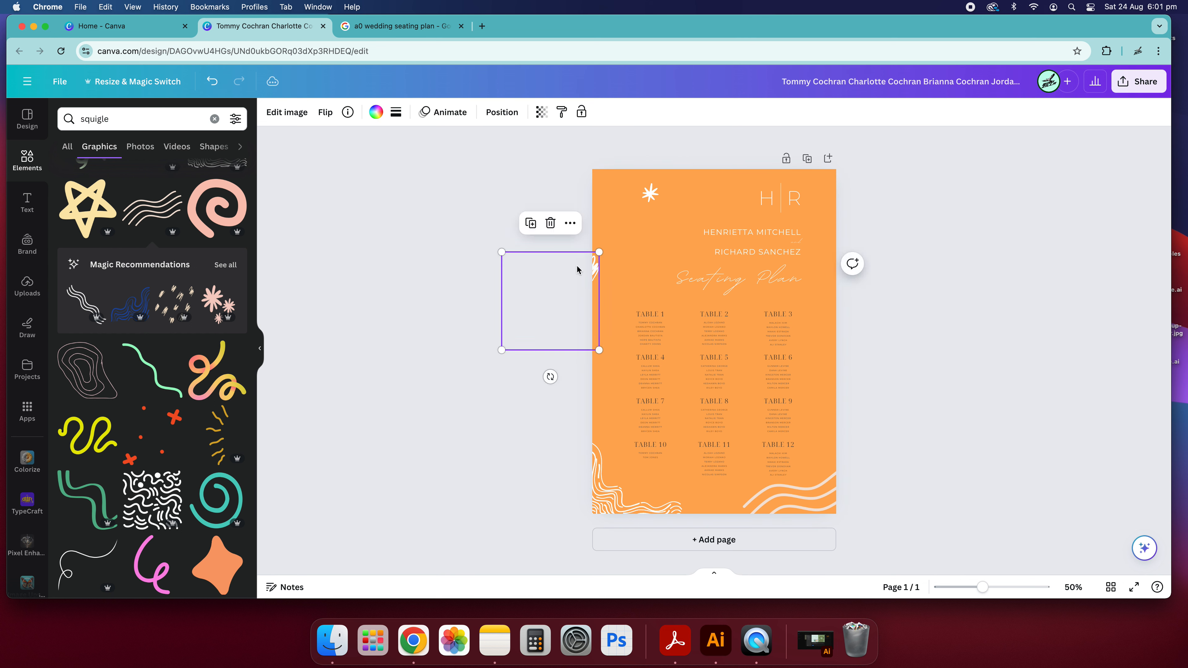
{"action": "left_click_drag", "start_coordinate": [593, 268], "coordinate": [622, 267]}
{"action": "left_click", "coordinate": [875, 375]}
{"action": "left_click", "coordinate": [814, 491]}
{"action": "key", "text": "Delete"}
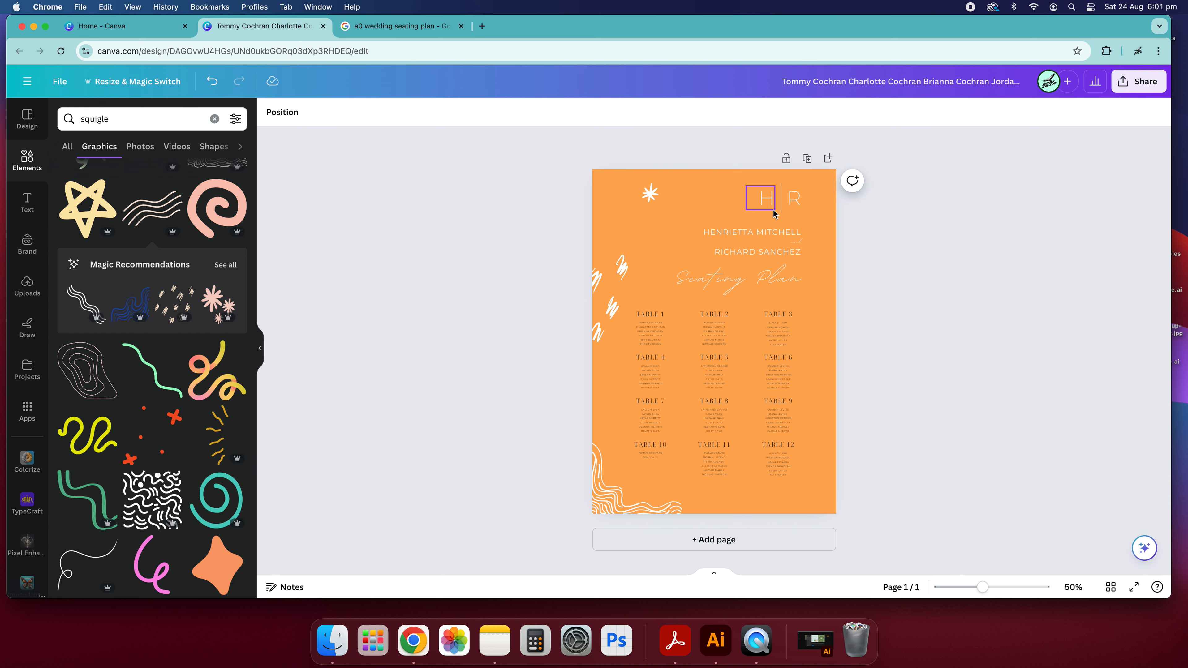
{"action": "key", "text": "super+z"}
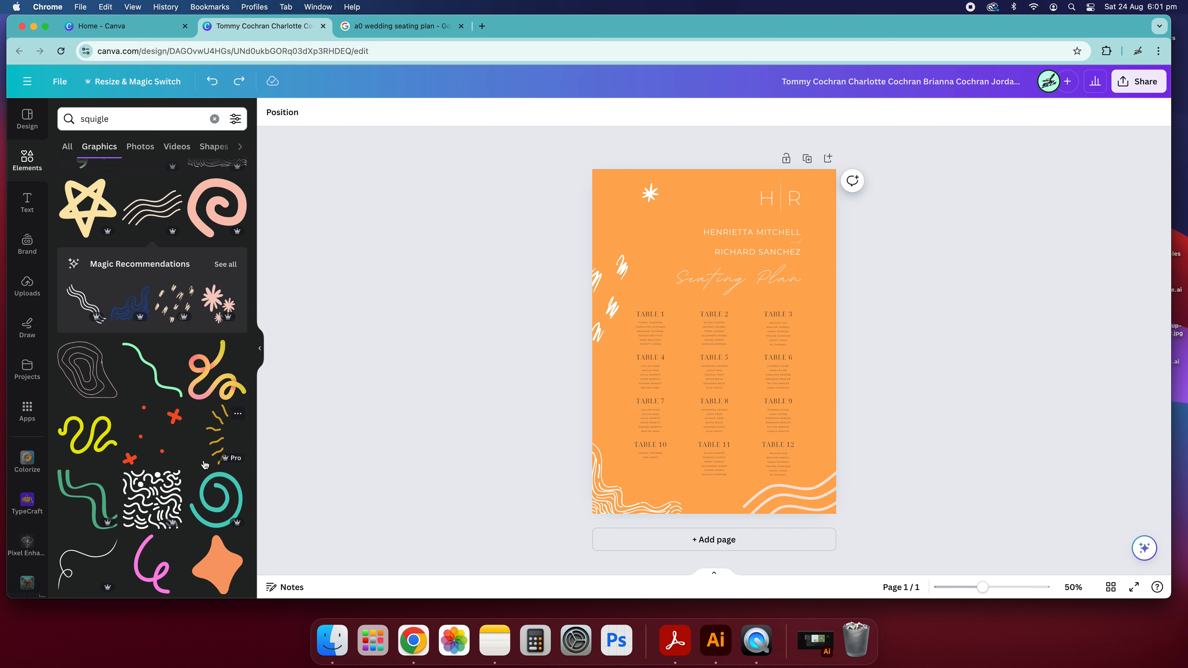
Step: Add the thin contour-line graphic from the squiggle results, enlarged and placed over the page's top-right corner around the initials
{"action": "scroll", "coordinate": [205, 464], "scroll_direction": "down", "scroll_amount": 8}
{"action": "scroll", "coordinate": [132, 373], "scroll_direction": "down", "scroll_amount": 2}
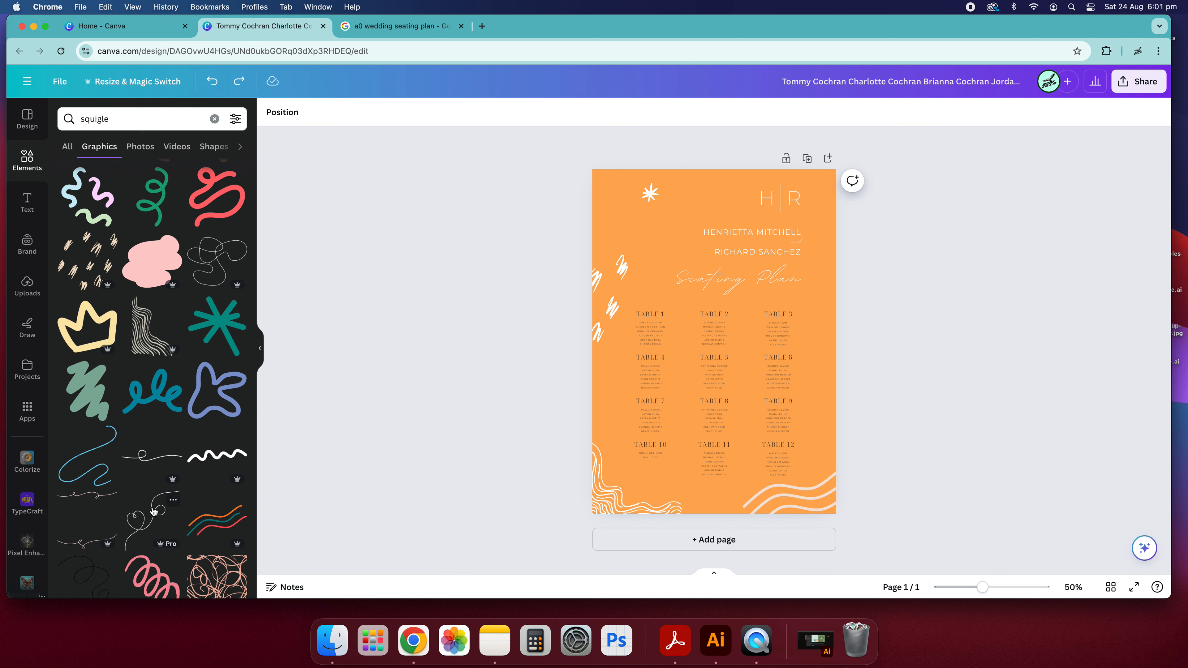
{"action": "scroll", "coordinate": [156, 510], "scroll_direction": "down", "scroll_amount": 6}
{"action": "scroll", "coordinate": [123, 306], "scroll_direction": "down", "scroll_amount": 5}
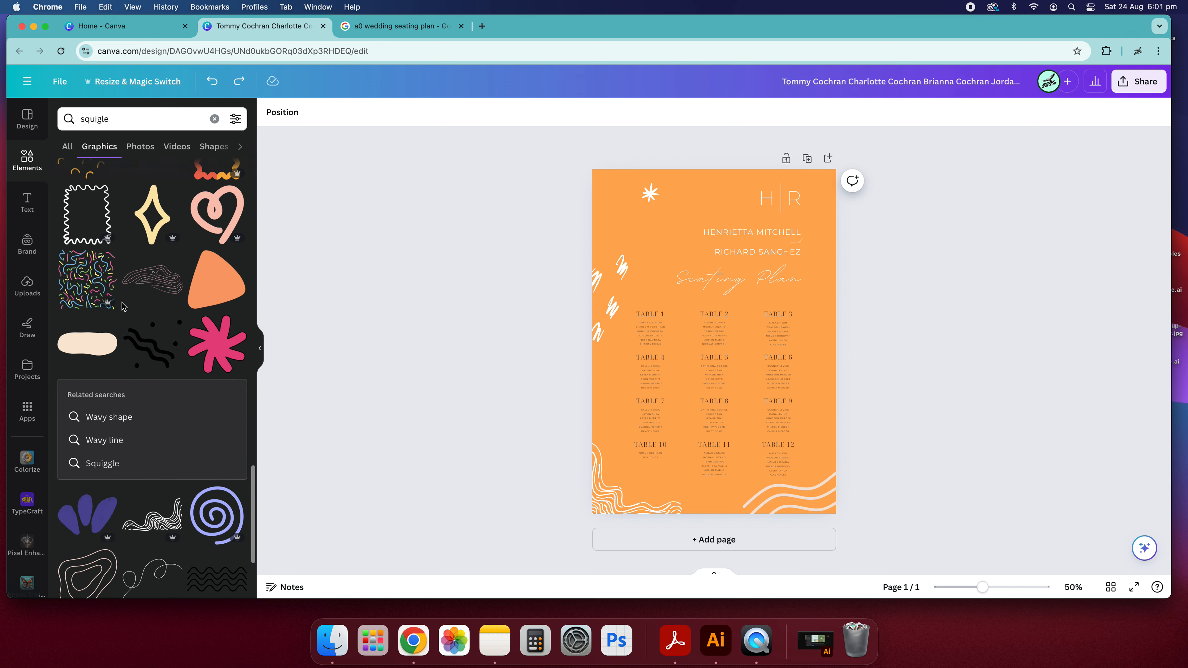
{"action": "left_click", "coordinate": [152, 279]}
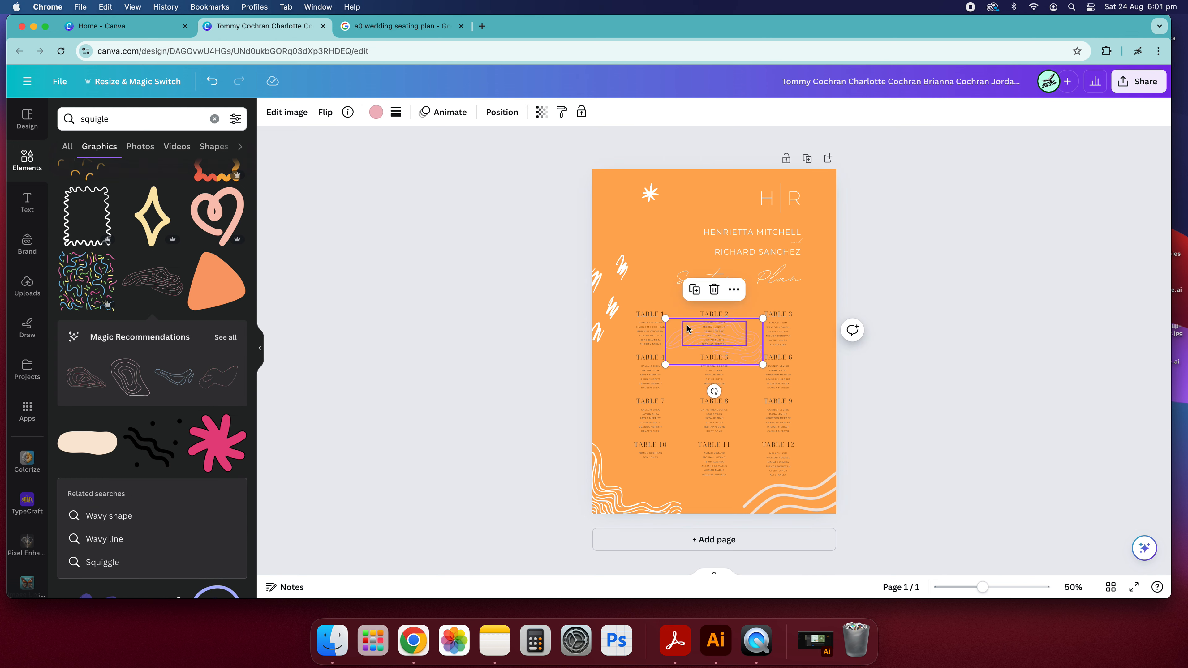
{"action": "left_click_drag", "start_coordinate": [762, 317], "coordinate": [909, 249]}
{"action": "mouse_move", "coordinate": [805, 311]}
{"action": "left_mouse_down"}
{"action": "mouse_move", "coordinate": [835, 263]}
{"action": "mouse_move", "coordinate": [828, 204]}
{"action": "left_mouse_up"}
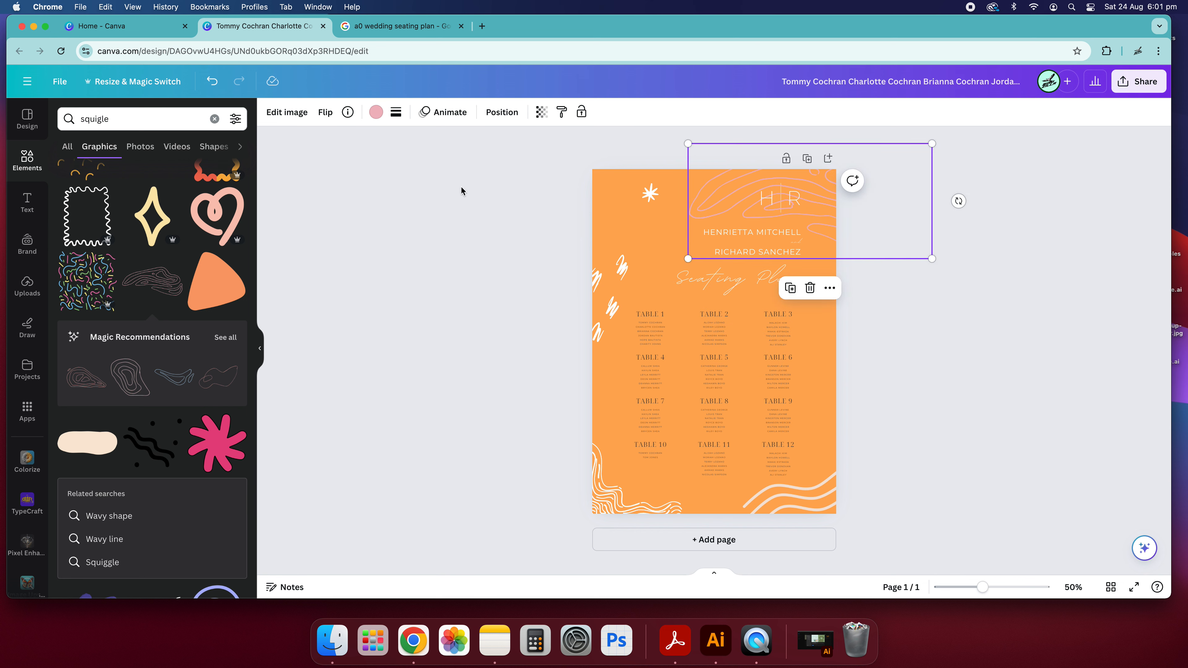
Step: Recolour the contour-line graphic around the initials white and lower its opacity
{"action": "left_click", "coordinate": [376, 113]}
{"action": "left_click", "coordinate": [233, 182]}
{"action": "left_click", "coordinate": [541, 112]}
{"action": "left_click_drag", "start_coordinate": [508, 159], "coordinate": [449, 169]}
Step: Set the transparency of both bottom squiggles, the brush strokes and the starburst together to 19
{"action": "left_click", "coordinate": [617, 266], "text": "shift"}
{"action": "left_click", "coordinate": [649, 193], "text": "shift"}
{"action": "left_click", "coordinate": [785, 498], "text": "shift"}
{"action": "left_click", "coordinate": [646, 493]}
{"action": "left_click", "coordinate": [795, 492], "text": "shift"}
{"action": "left_click", "coordinate": [613, 321], "text": "shift"}
{"action": "left_click", "coordinate": [654, 190], "text": "shift"}
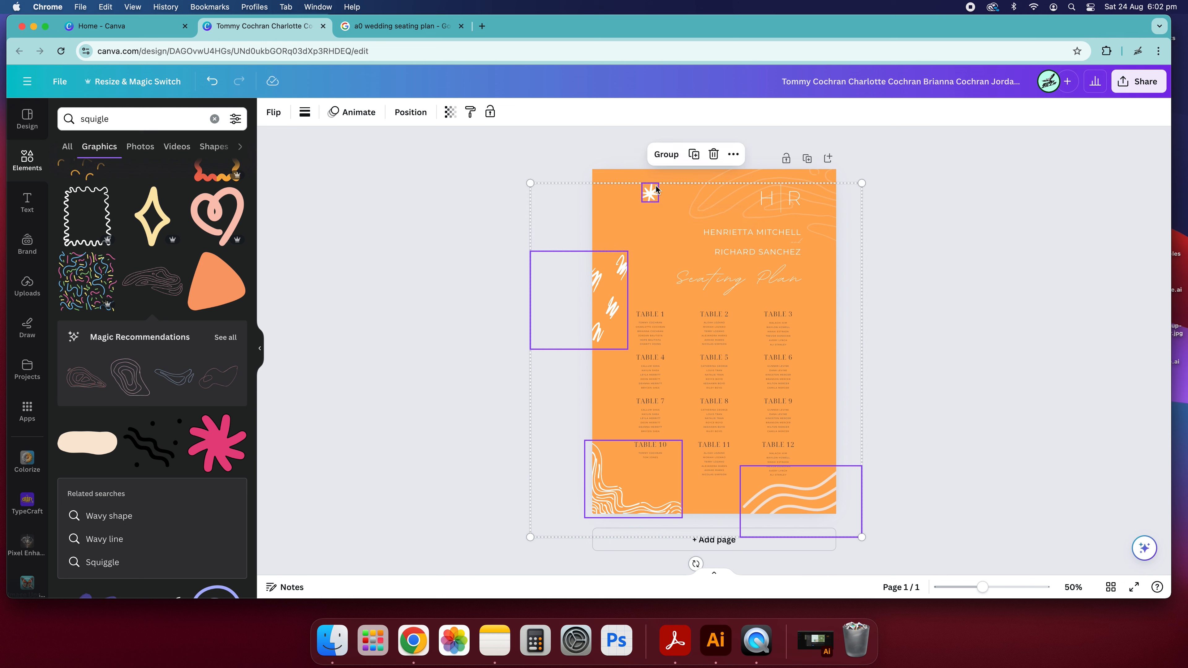
{"action": "left_click", "coordinate": [449, 112]}
{"action": "left_click", "coordinate": [439, 160]}
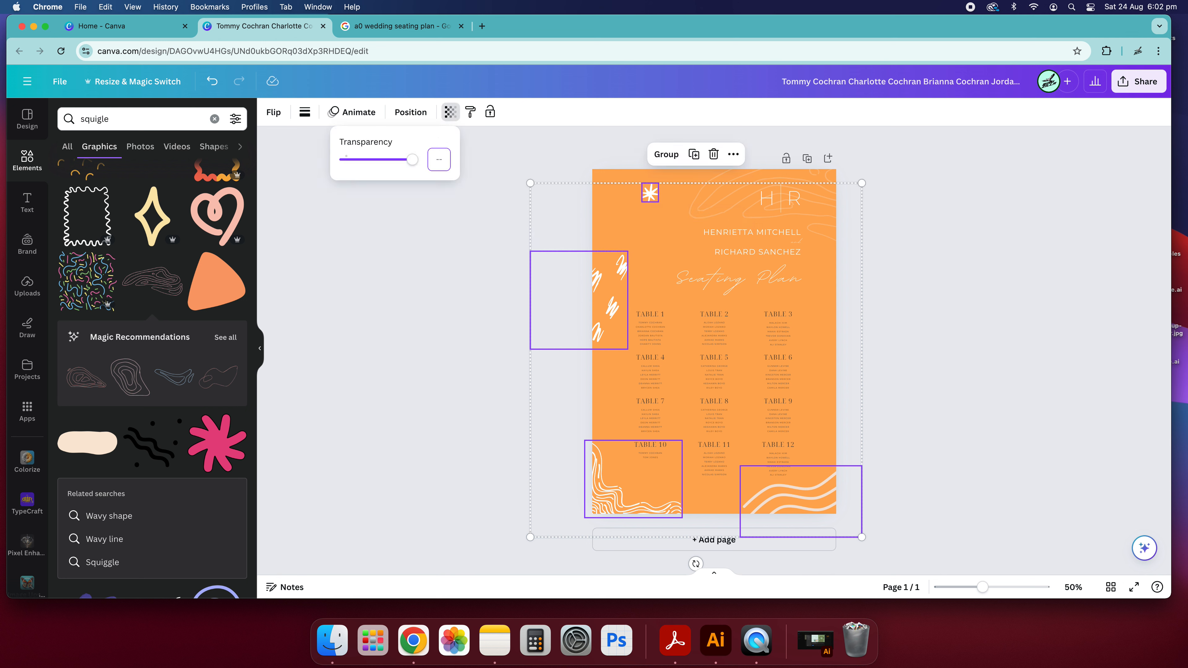
{"action": "type", "text": "19"}
{"action": "key", "text": "Return"}
{"action": "left_click", "coordinate": [1026, 416]}
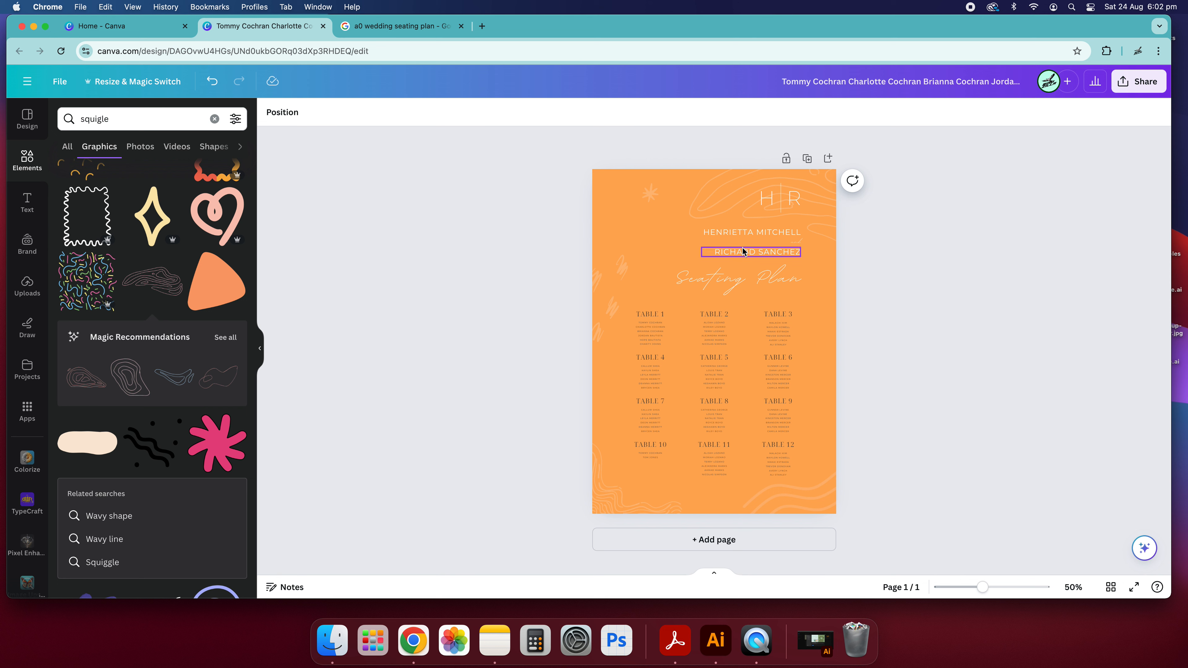
Step: Rename the design as "A0 Seating Plan"
{"action": "left_click", "coordinate": [836, 81]}
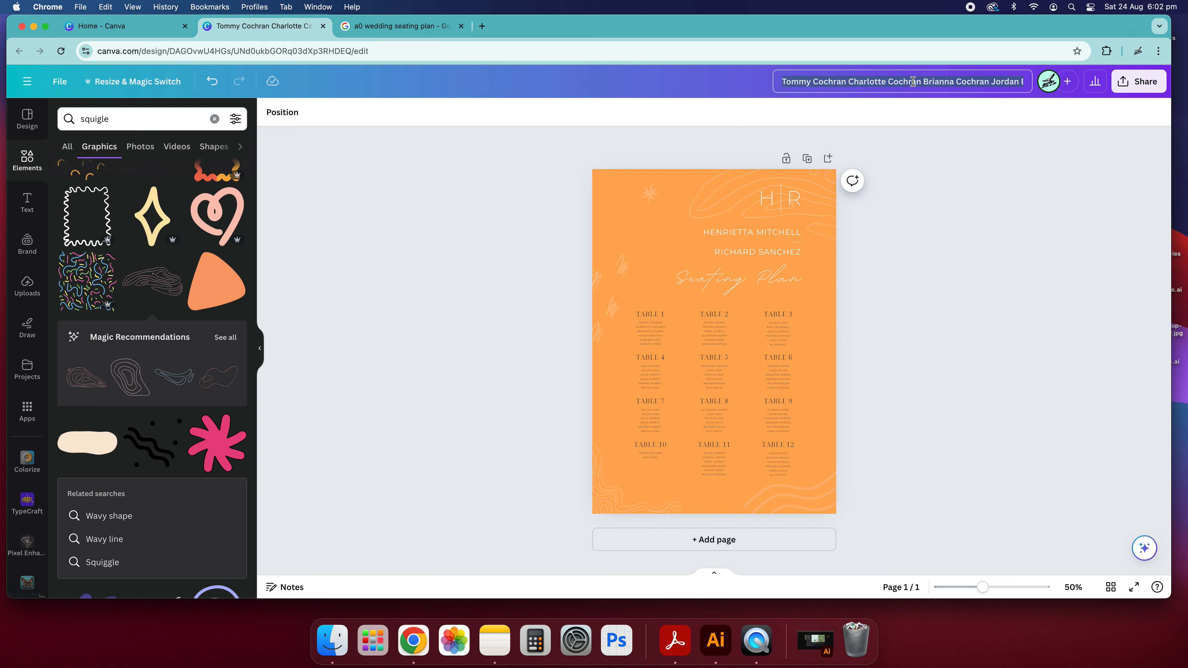
{"action": "type", "text": "A0"}
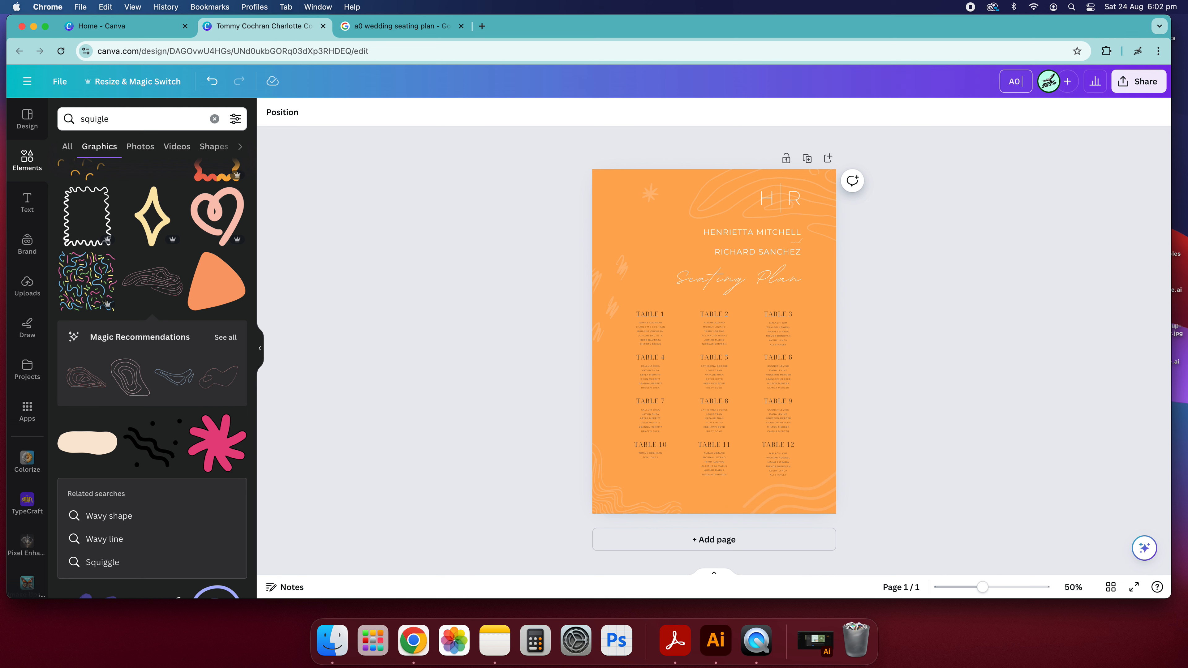
{"action": "type", "text": " Seating Plan"}
{"action": "left_click", "coordinate": [1050, 280]}
Step: Download the design as a PDF Print file with crop marks and bleed and the CMYK colour profile
{"action": "left_click", "coordinate": [1138, 81]}
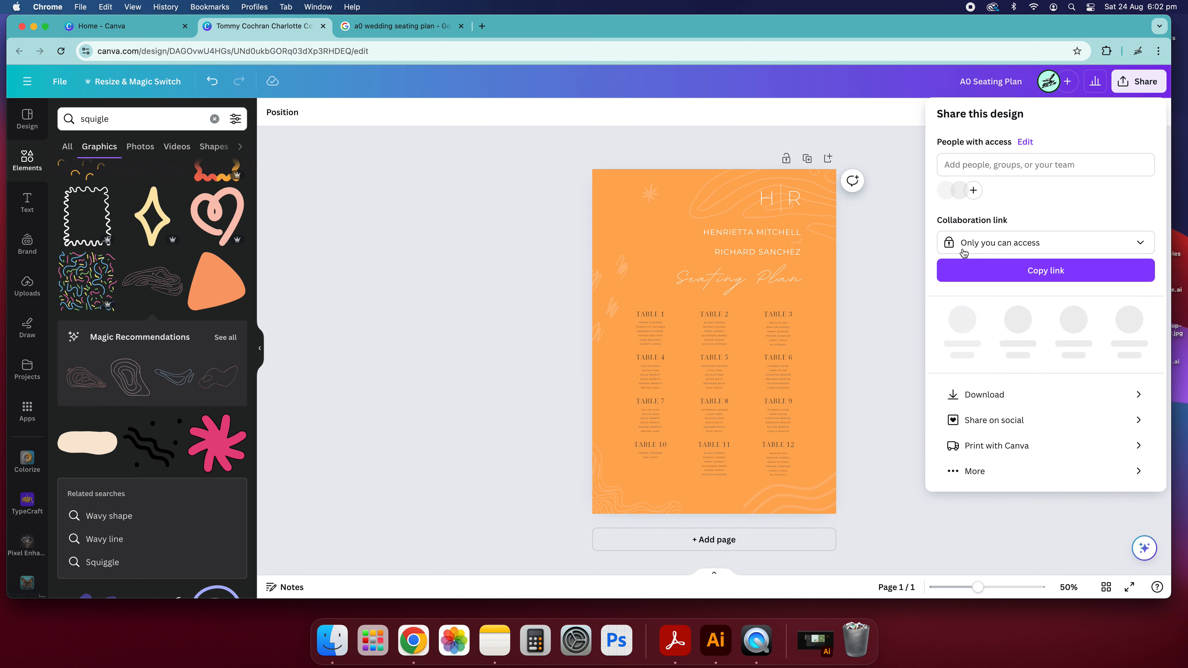
{"action": "left_click", "coordinate": [1028, 392]}
{"action": "left_click", "coordinate": [1134, 164]}
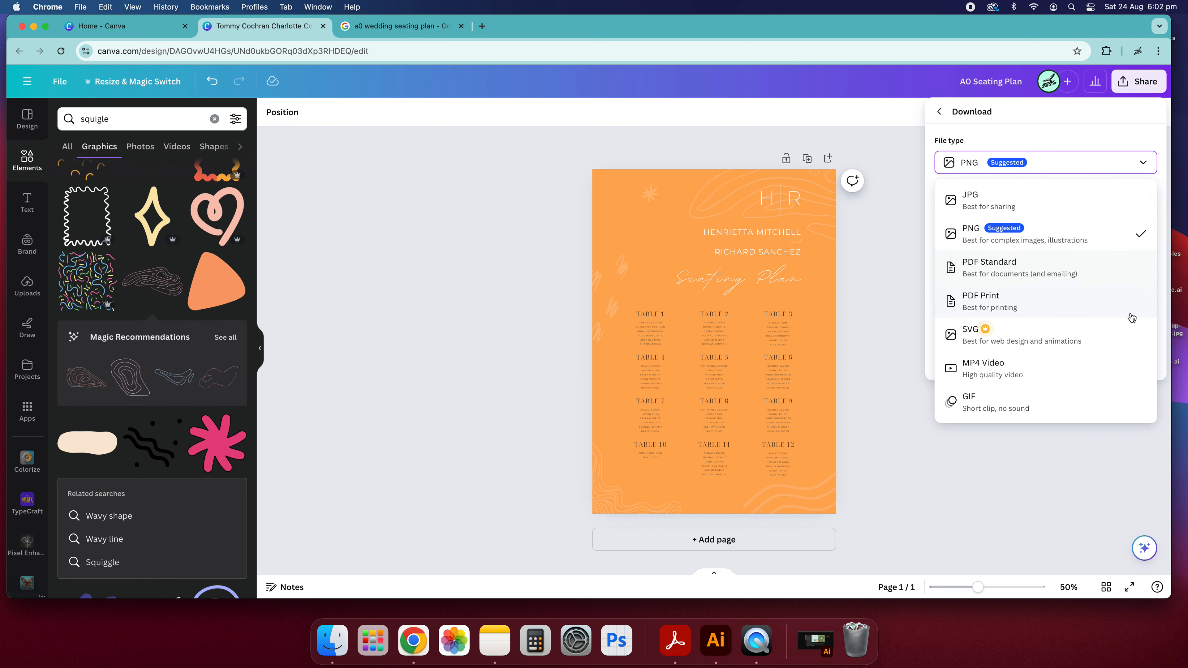
{"action": "left_click", "coordinate": [980, 300]}
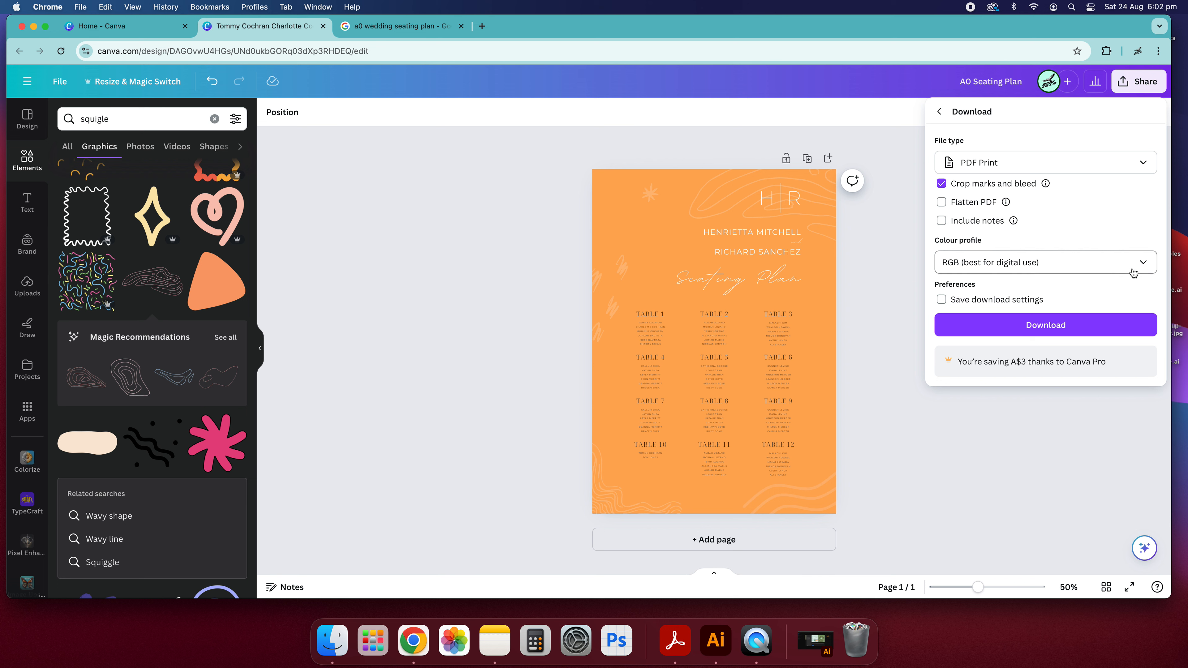
{"action": "left_click", "coordinate": [1005, 263]}
{"action": "left_click", "coordinate": [996, 318]}
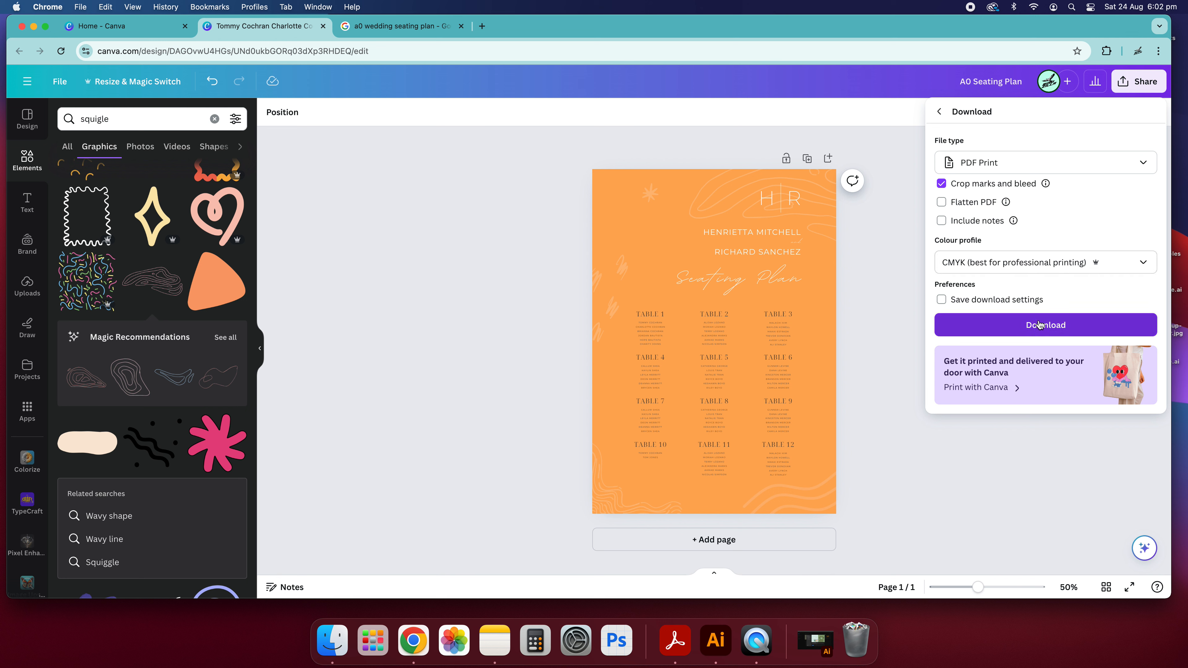
{"action": "left_click", "coordinate": [1028, 325]}
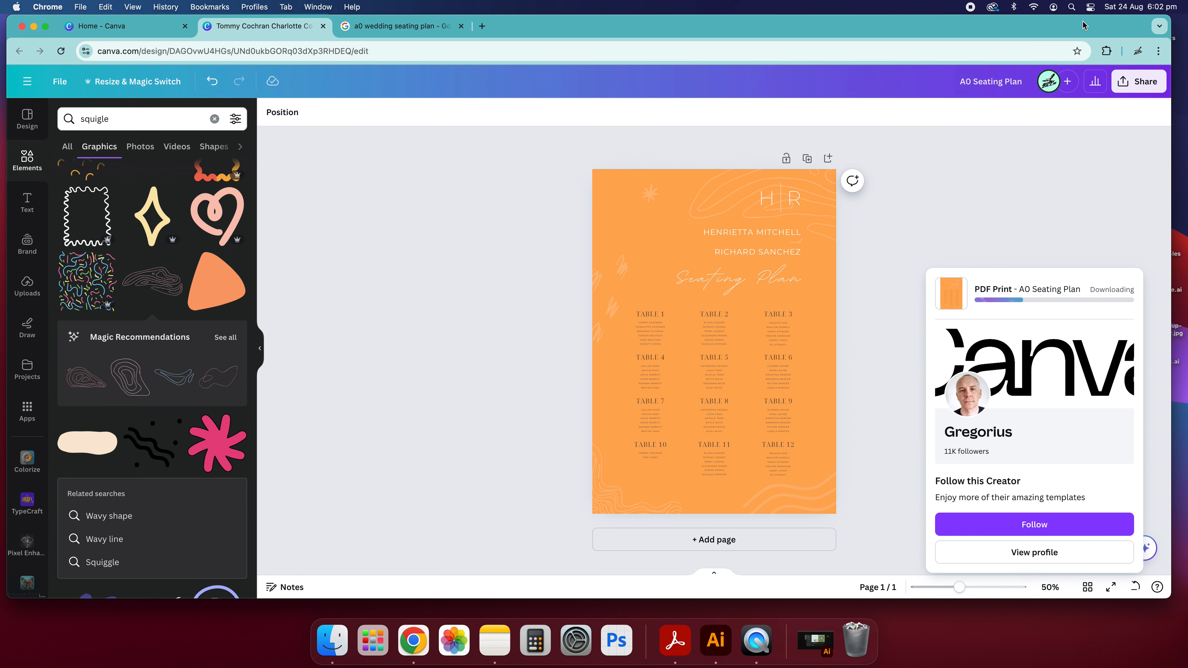
Step: Examine the downloaded seating plan PDF as a whole page at 50% zoom, including its crop marks and bleed
{"action": "left_click_drag", "start_coordinate": [1137, 26], "coordinate": [989, 6]}
{"action": "left_click", "coordinate": [888, 74]}
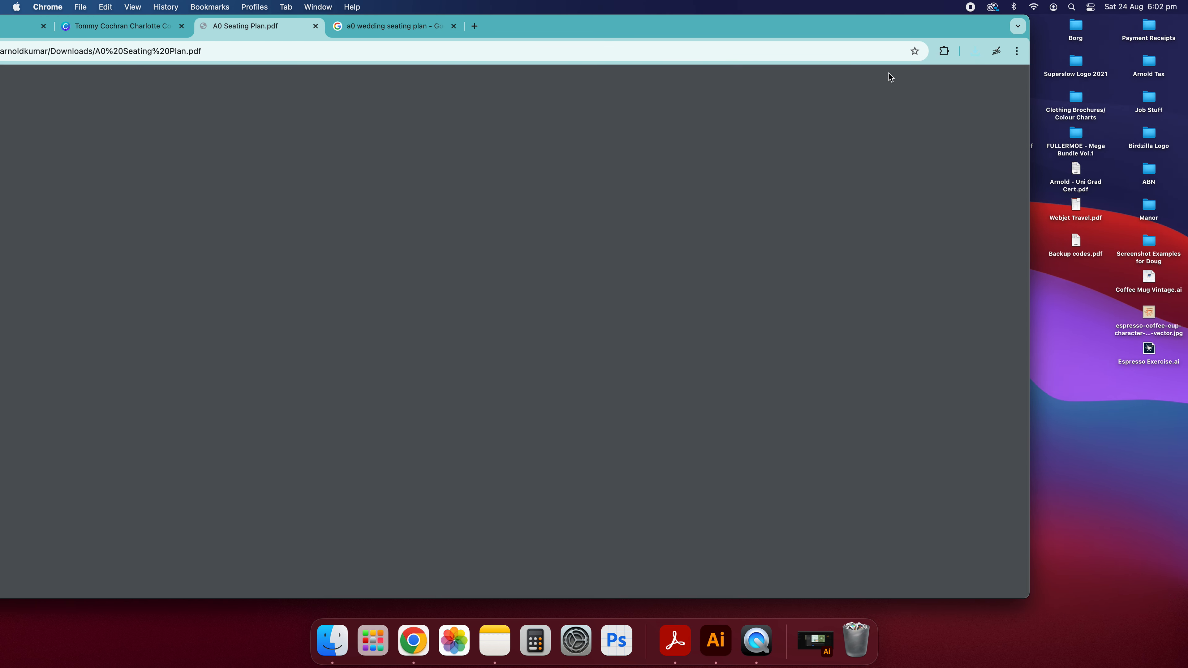
{"action": "left_click_drag", "start_coordinate": [627, 19], "coordinate": [784, 14]}
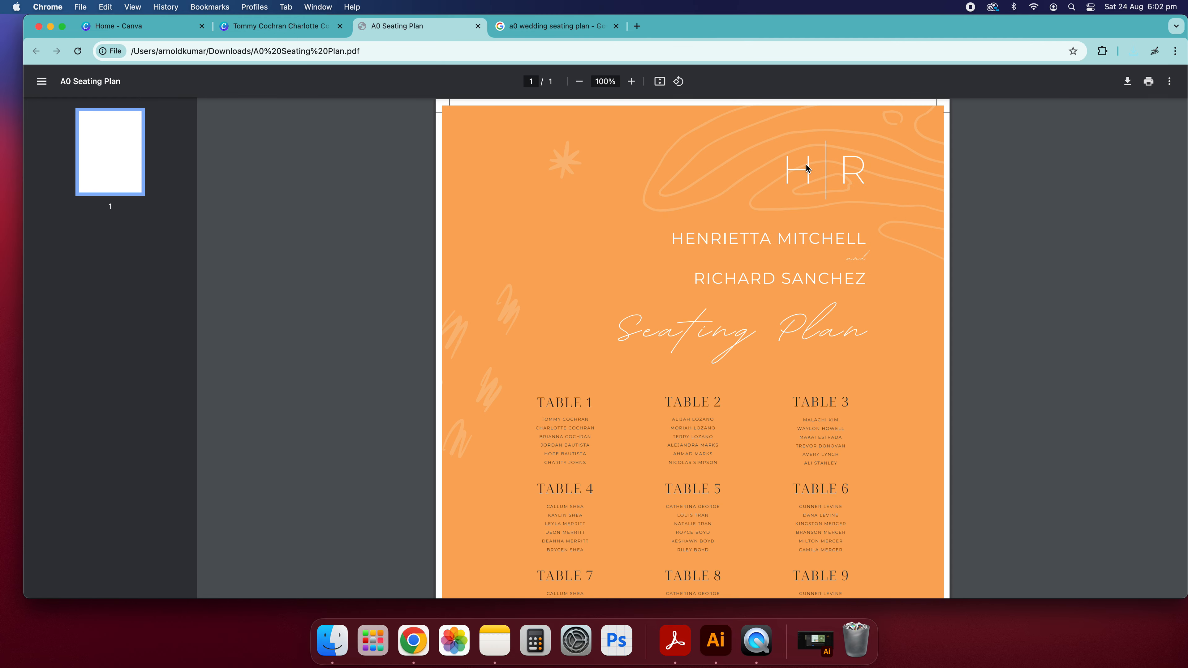
{"action": "scroll", "coordinate": [1015, 109], "scroll_direction": "down", "scroll_amount": 1}
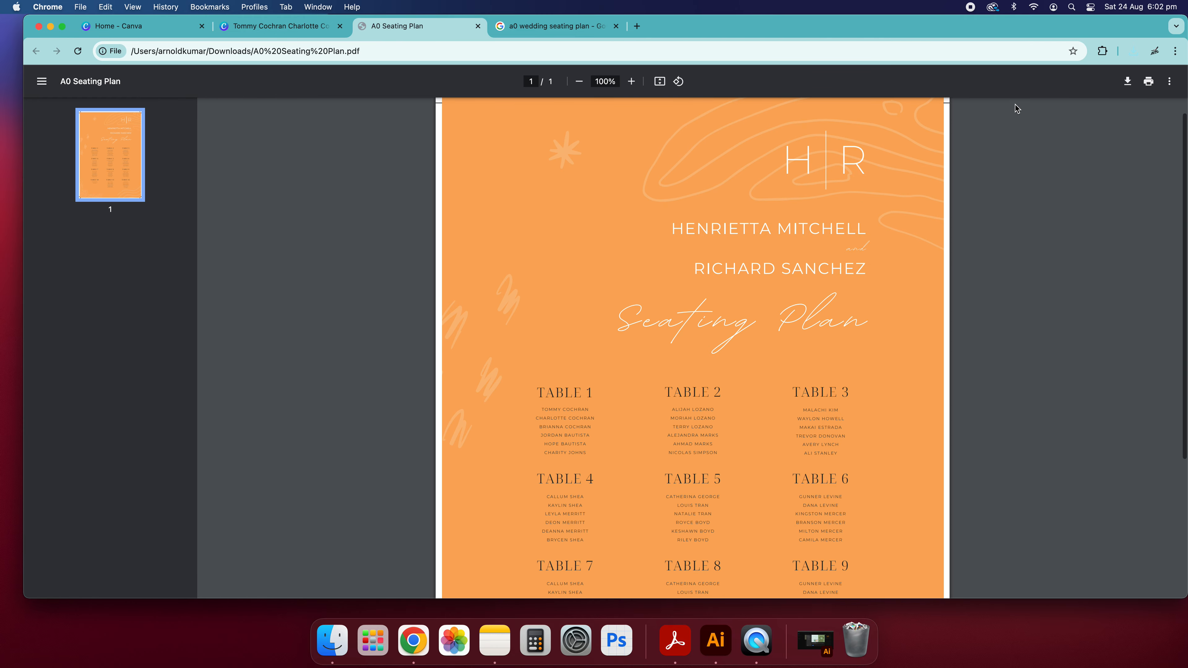
{"action": "left_click", "coordinate": [579, 81]}
{"action": "left_click", "coordinate": [579, 81]}
{"action": "left_click", "coordinate": [579, 81]}
{"action": "left_click", "coordinate": [579, 81]}
{"action": "left_click", "coordinate": [579, 82]}
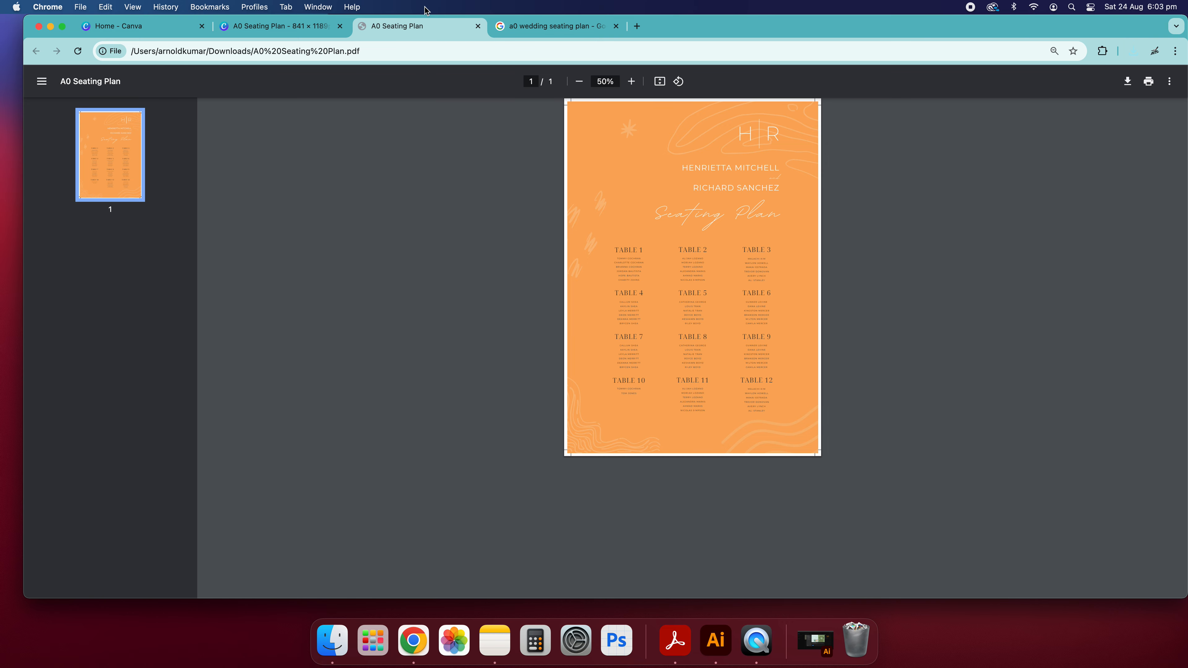
Step: Back in the Canva design, add the pink dotted graphic from the full magic recommendations and place it partly off the page's top-left corner
{"action": "left_click", "coordinate": [266, 31]}
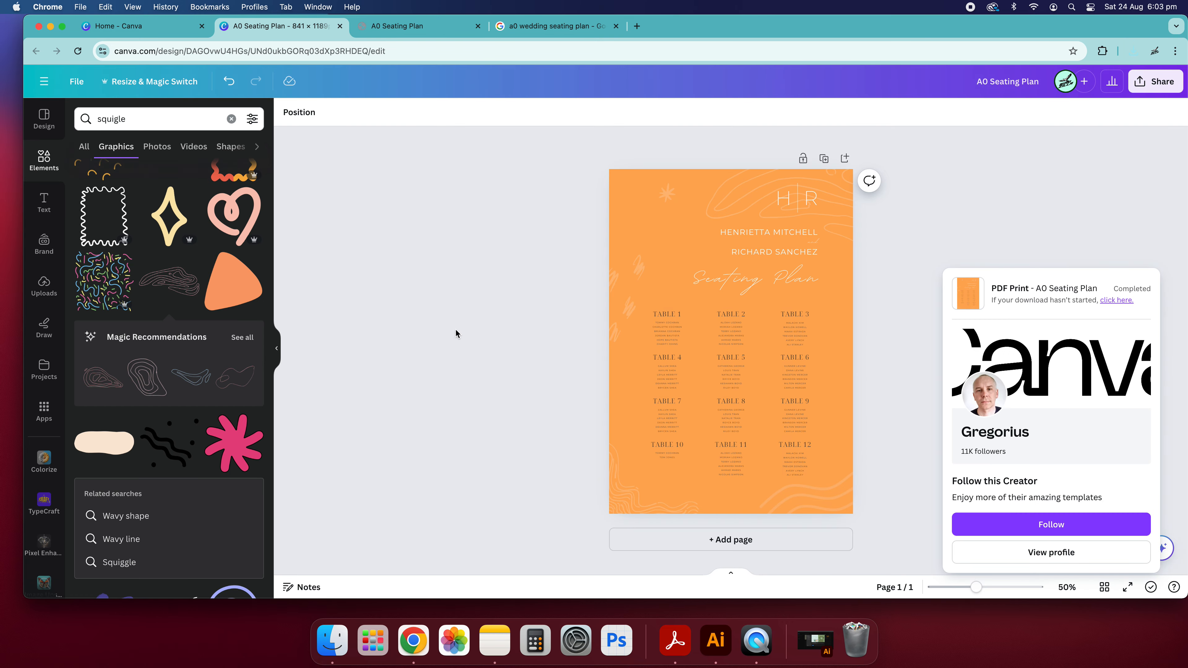
{"action": "left_click", "coordinate": [241, 339]}
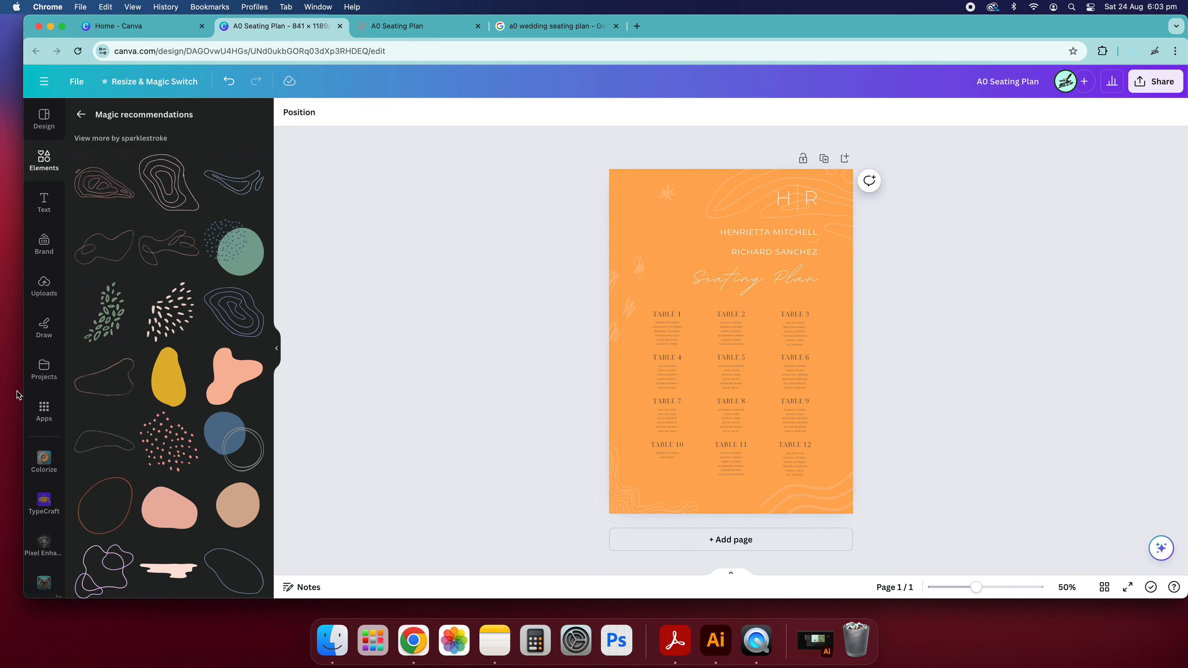
{"action": "scroll", "coordinate": [100, 257], "scroll_direction": "down", "scroll_amount": 10}
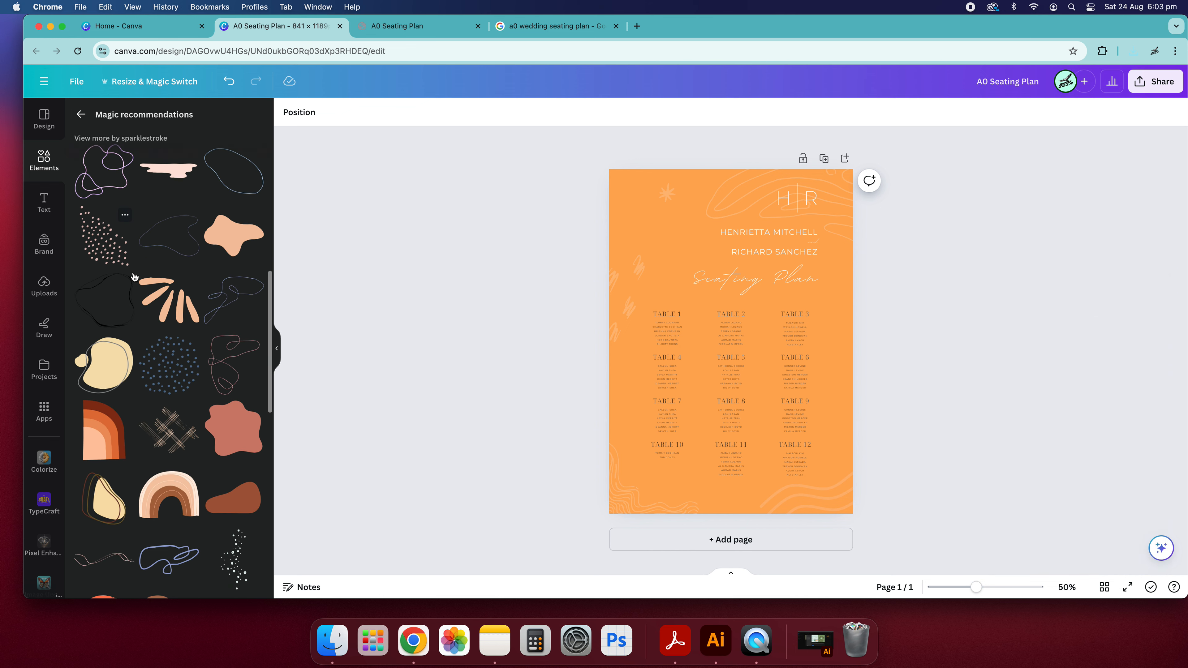
{"action": "scroll", "coordinate": [175, 333], "scroll_direction": "up", "scroll_amount": 10}
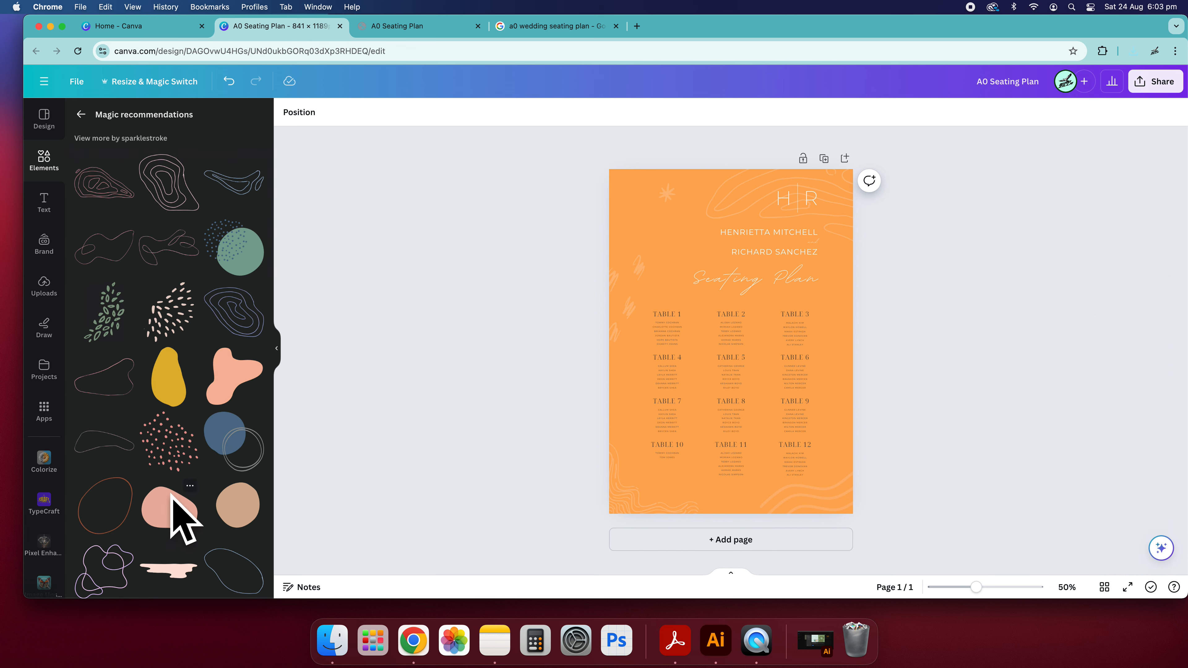
{"action": "left_click", "coordinate": [169, 462]}
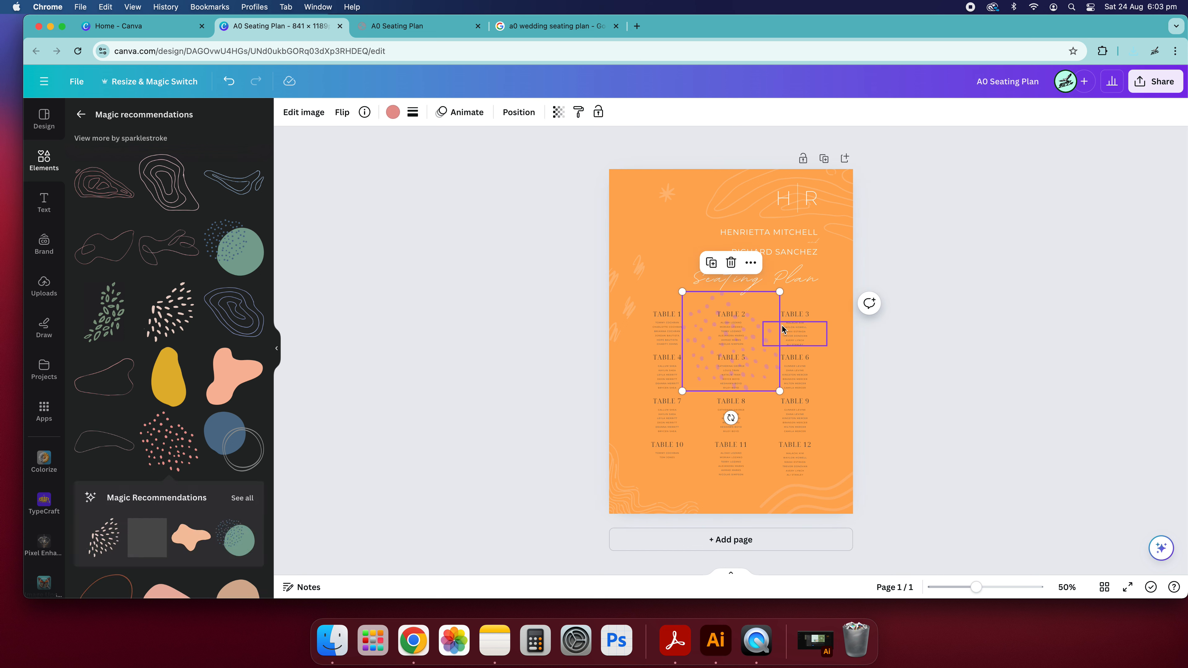
{"action": "left_click", "coordinate": [706, 309]}
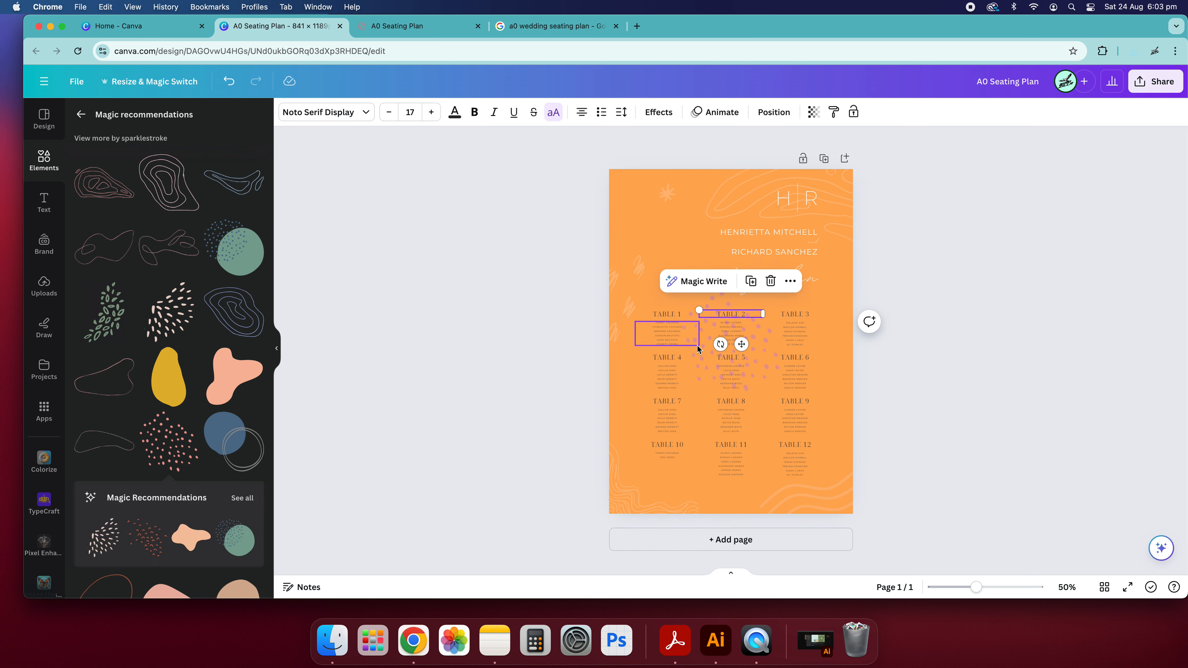
{"action": "left_click", "coordinate": [706, 292]}
{"action": "left_click_drag", "start_coordinate": [703, 305], "coordinate": [577, 143]}
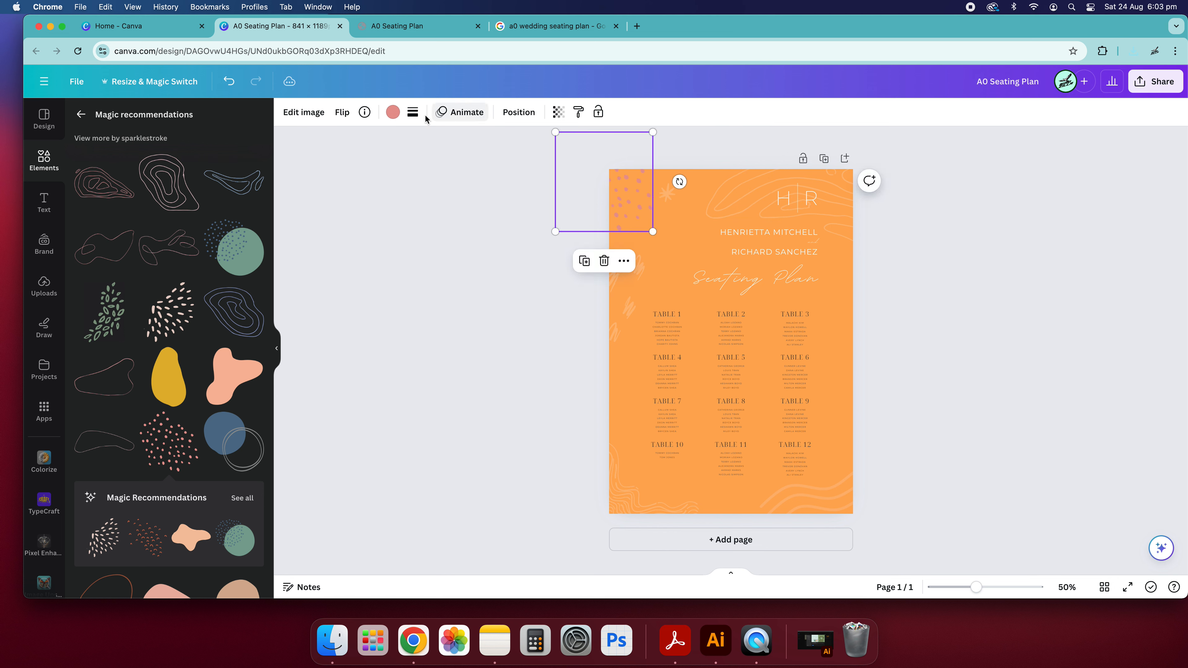
Step: Recolour the dotted graphic in the page's top-left corner white and collapse the elements browser
{"action": "left_click", "coordinate": [392, 112]}
{"action": "left_click", "coordinate": [251, 183]}
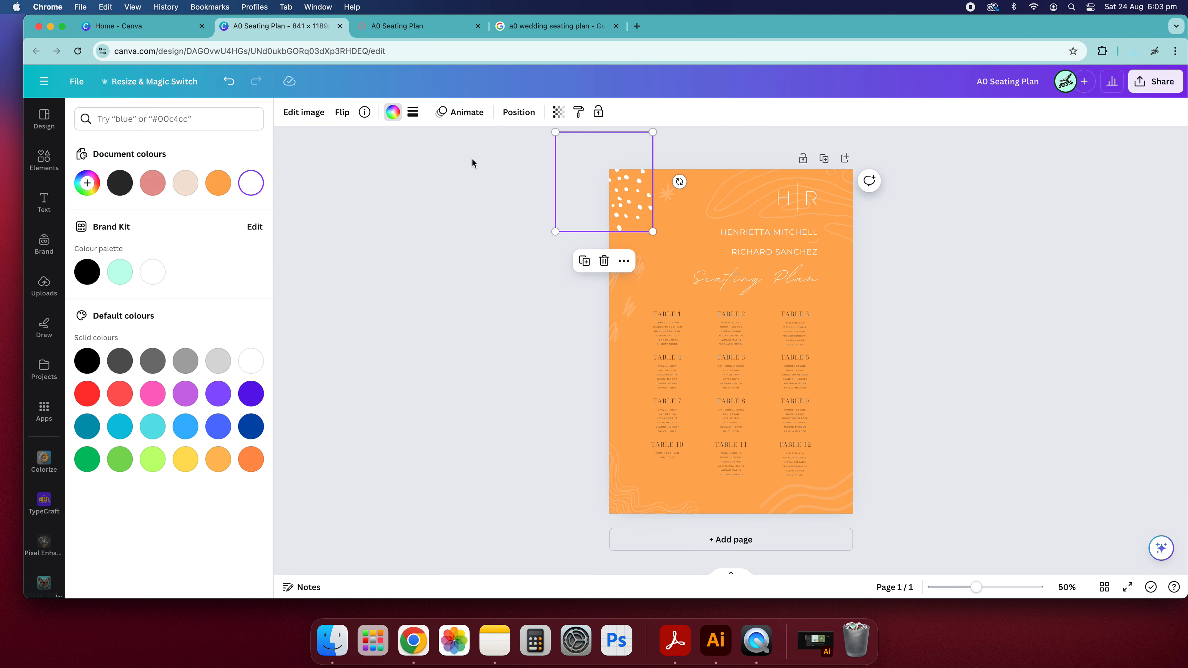
{"action": "left_click", "coordinate": [475, 161]}
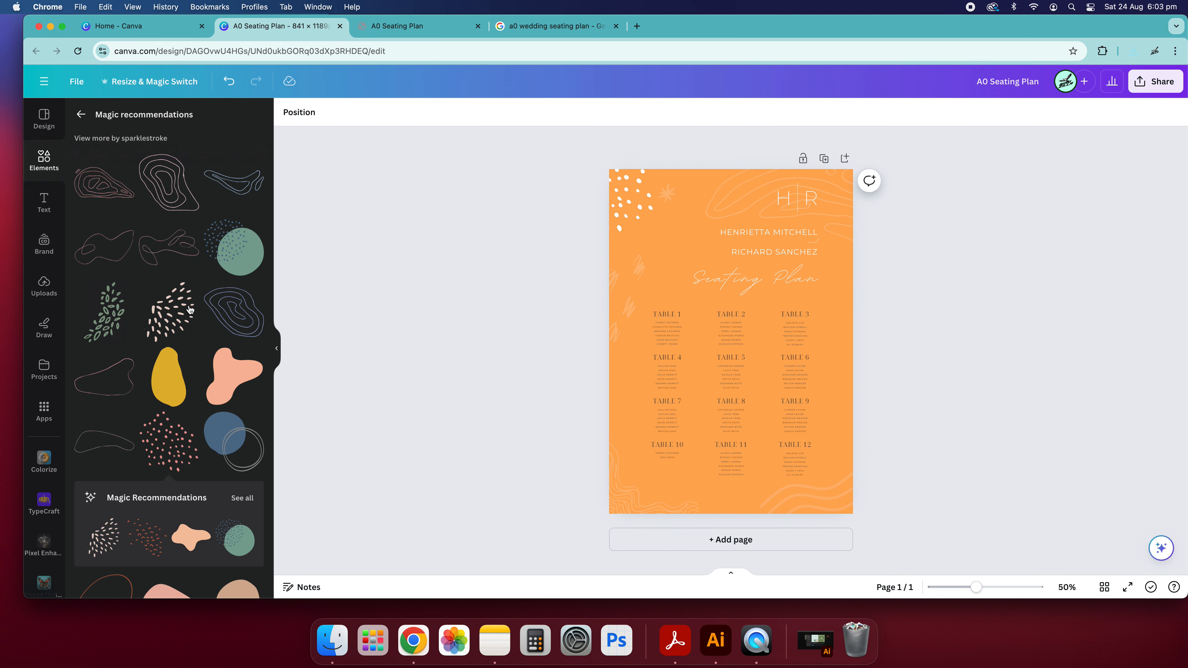
{"action": "left_click", "coordinate": [280, 346]}
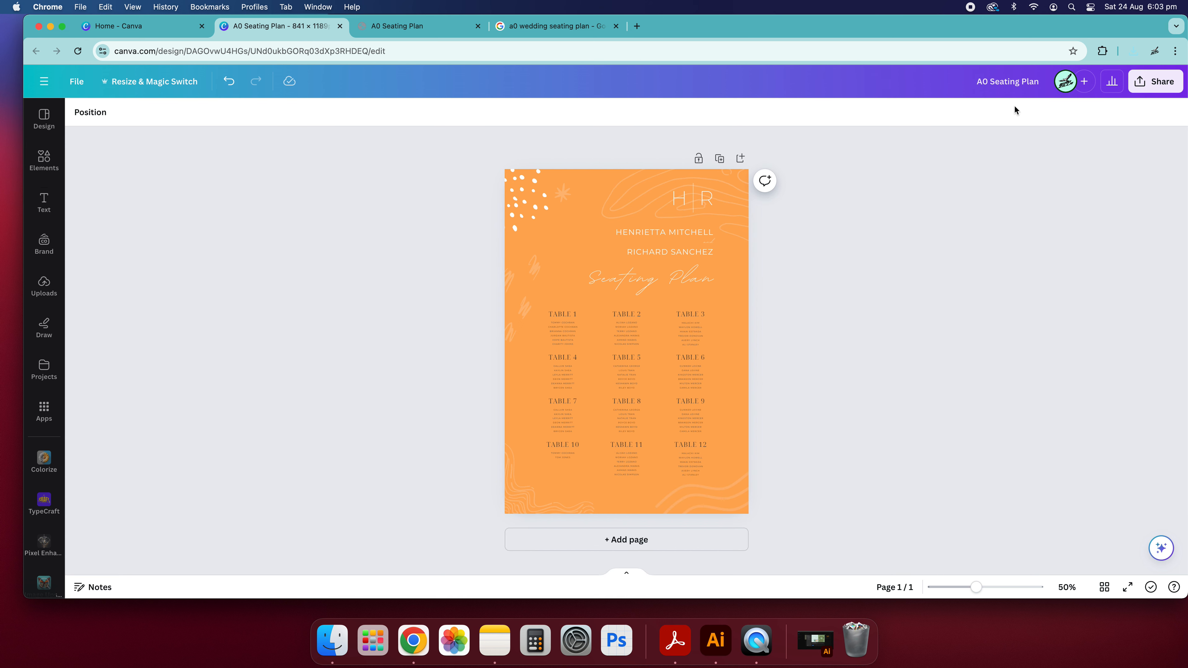